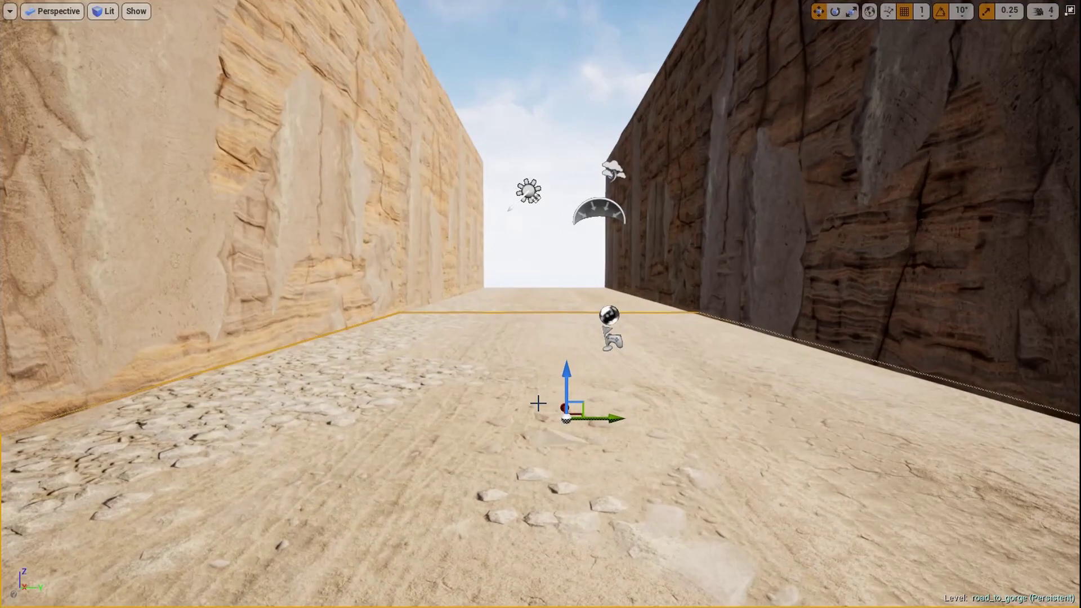
Step: Play-test the canyon level by running the character along the road, and leave the full-screen view when done
{"action": "key", "text": "w"}
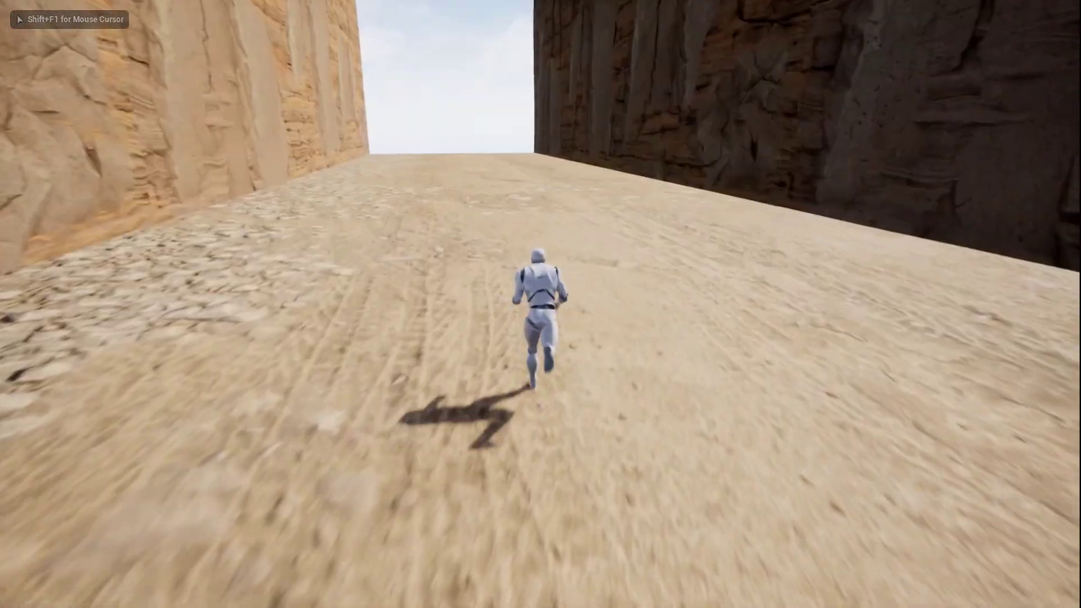
{"action": "key", "text": "d"}
{"action": "key", "text": "a"}
{"action": "key", "text": "w"}
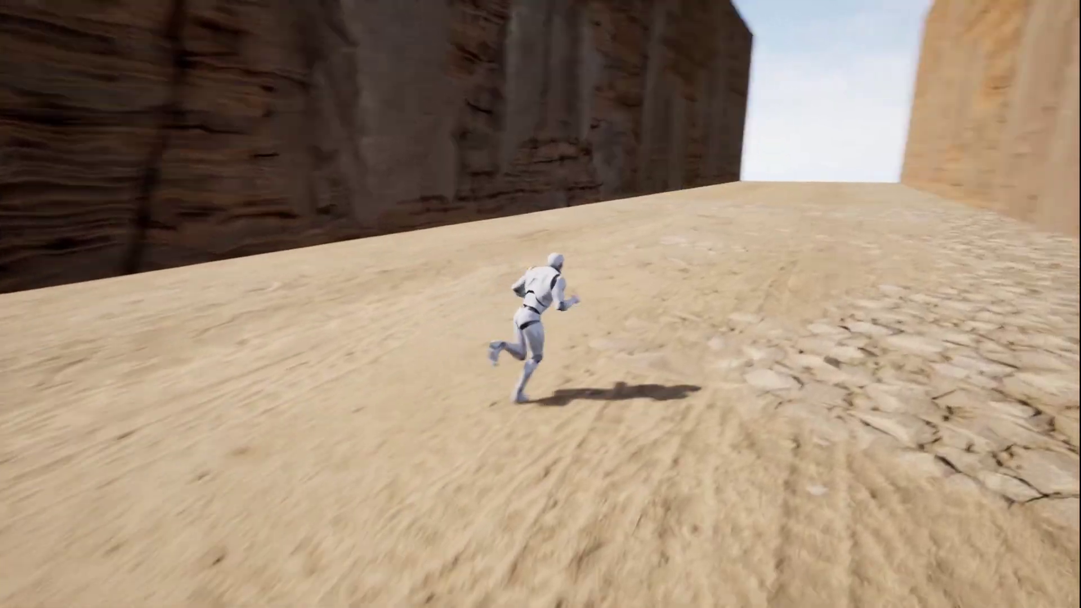
{"action": "key", "text": "s"}
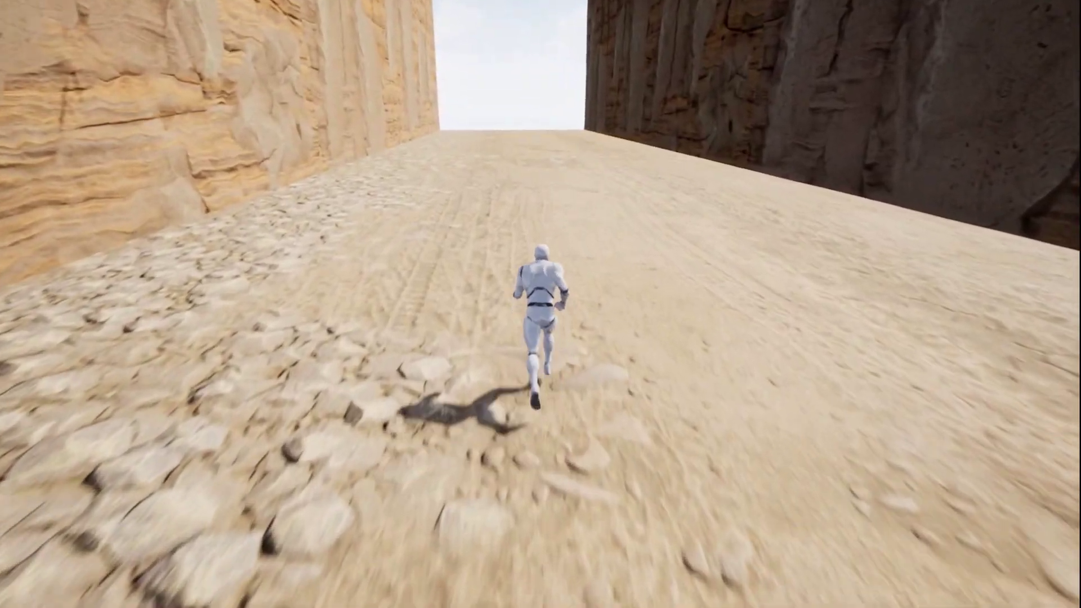
{"action": "key", "text": "Escape"}
{"action": "key", "text": "F11"}
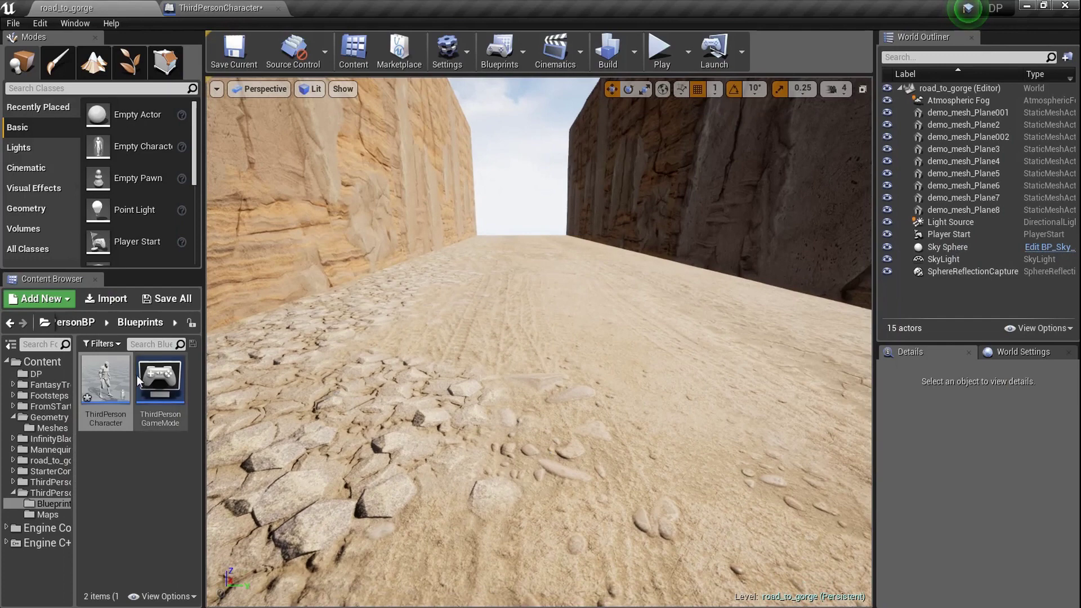
Step: Open the ThirdPersonCharacter blueprint and show its component list alongside the character and camera preview
{"action": "double_click", "coordinate": [112, 389]}
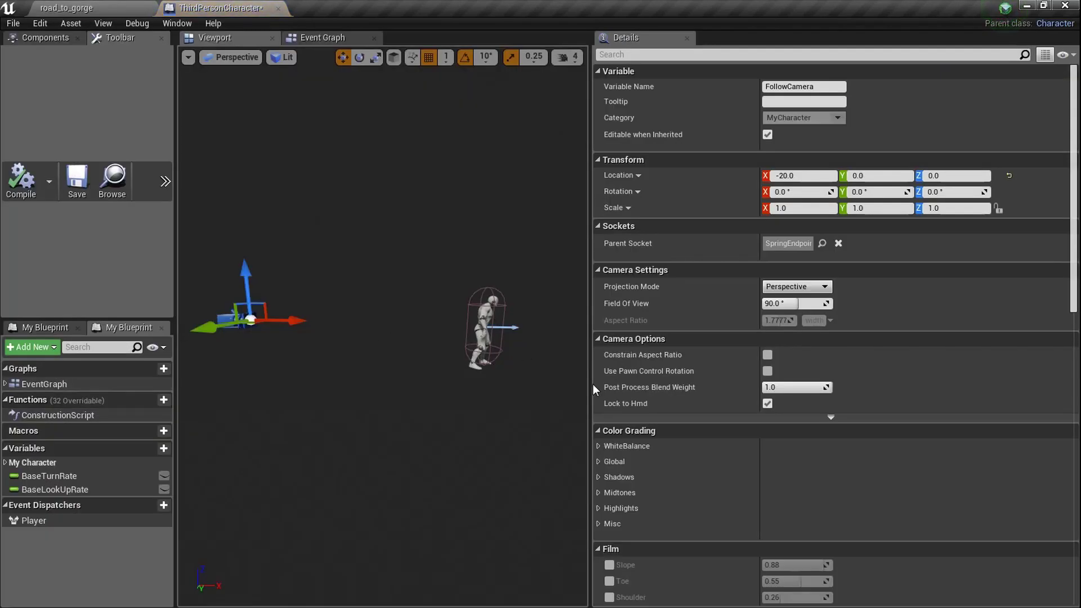
{"action": "left_click", "coordinate": [341, 36]}
{"action": "left_click", "coordinate": [247, 41]}
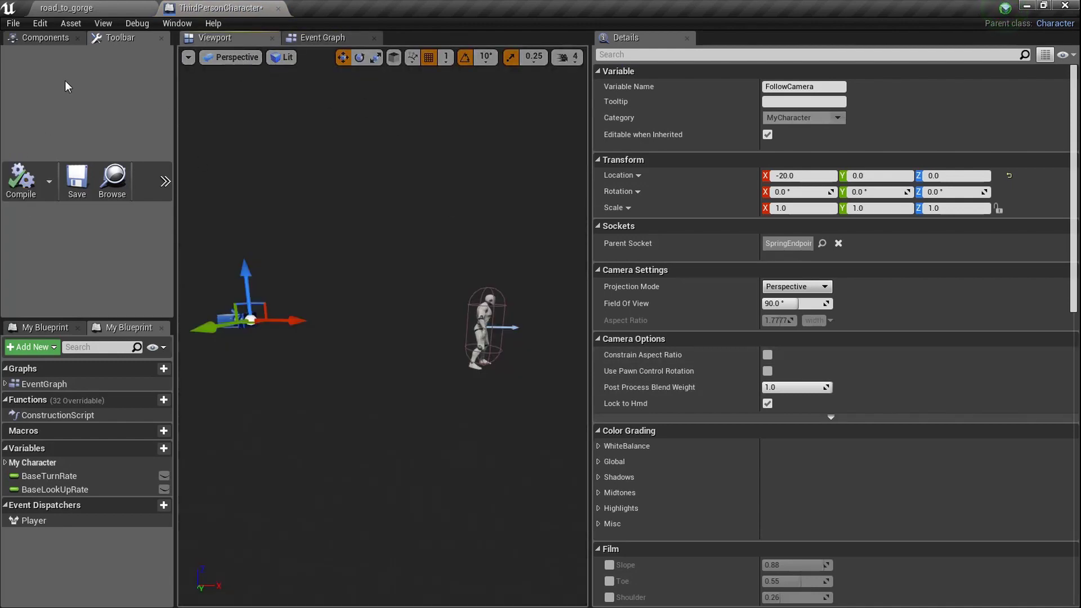
{"action": "left_click", "coordinate": [46, 39]}
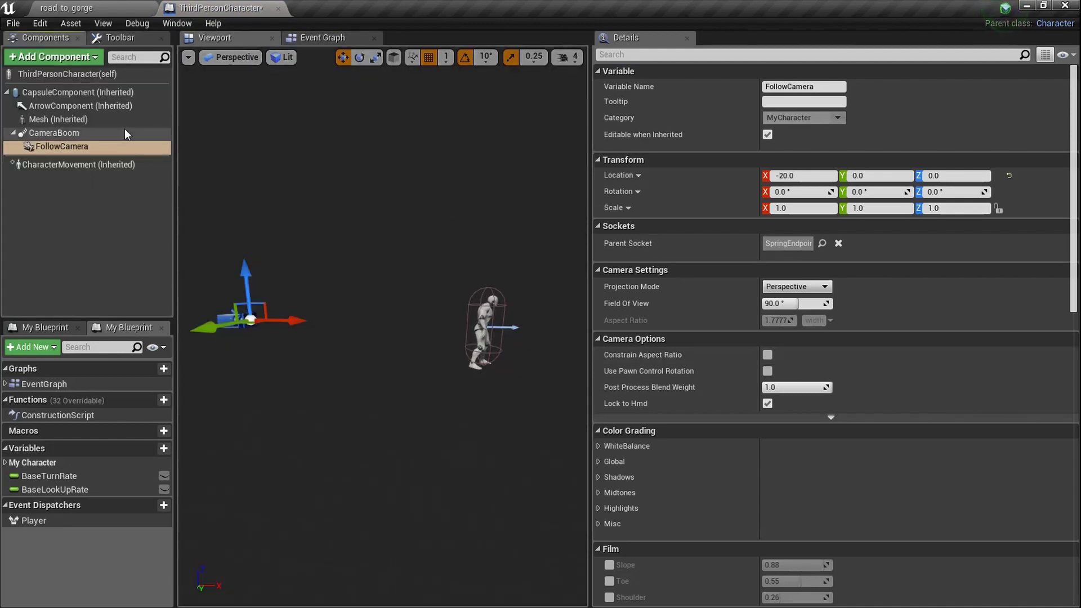
{"action": "mouse_move", "coordinate": [338, 253]}
{"action": "right_mouse_down"}
{"action": "mouse_move", "coordinate": [383, 253]}
{"action": "mouse_move", "coordinate": [332, 247]}
{"action": "right_mouse_up"}
{"action": "right_click_drag", "start_coordinate": [527, 299], "coordinate": [478, 299]}
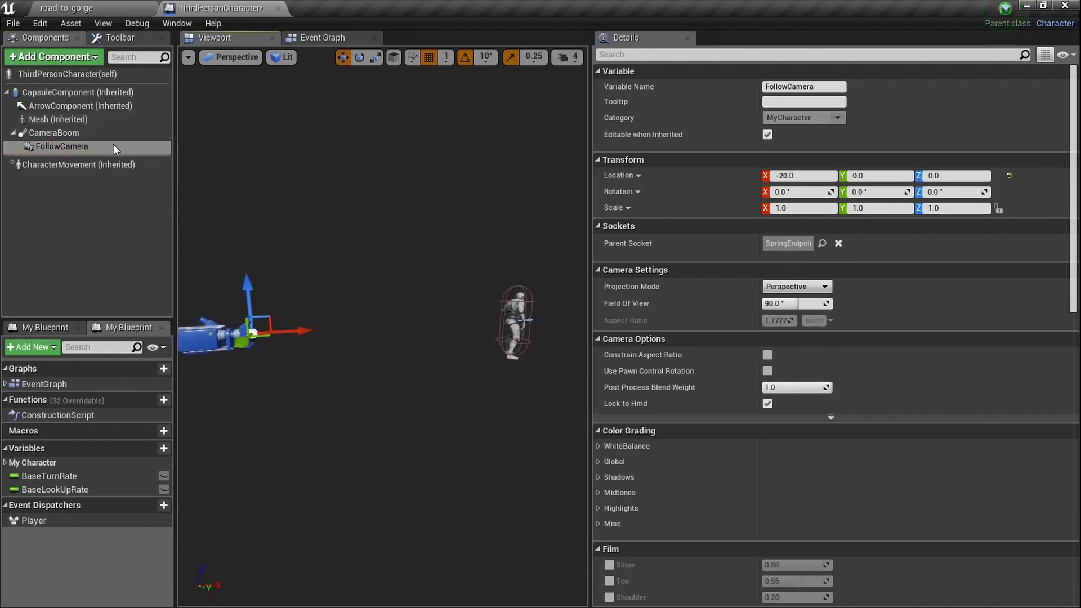
Step: Examine the CameraBoom and FollowCamera components, comparing their placement in the preview and their settings
{"action": "left_click", "coordinate": [127, 137]}
{"action": "left_click_drag", "start_coordinate": [448, 299], "coordinate": [574, 332], "text": "alt"}
{"action": "mouse_move", "coordinate": [328, 359]}
{"action": "right_mouse_down"}
{"action": "mouse_move", "coordinate": [293, 359]}
{"action": "mouse_move", "coordinate": [328, 359]}
{"action": "right_mouse_up"}
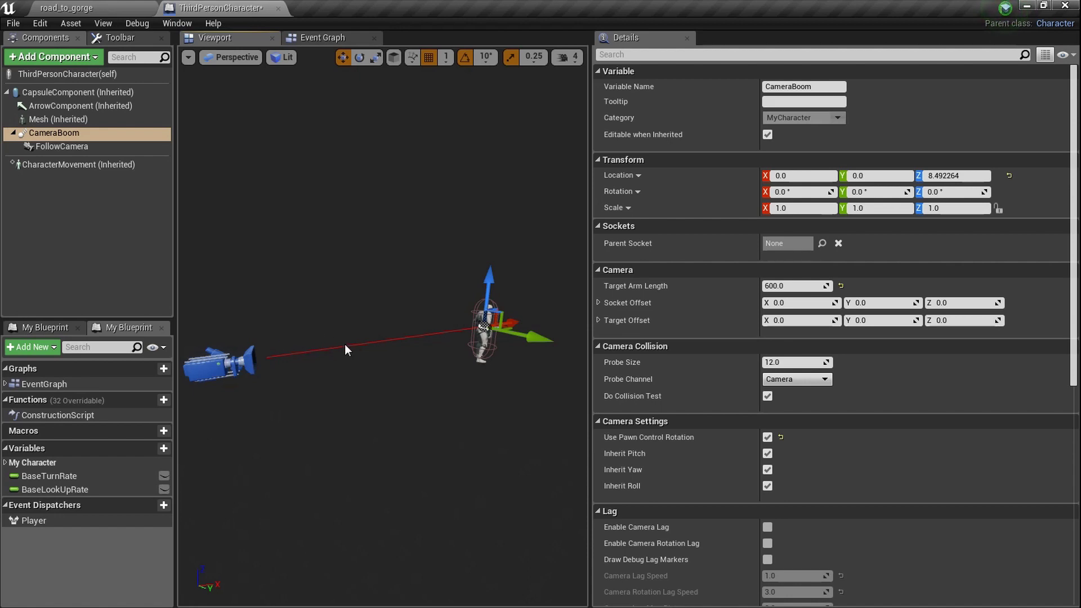
{"action": "left_click", "coordinate": [126, 145]}
{"action": "left_click", "coordinate": [144, 134]}
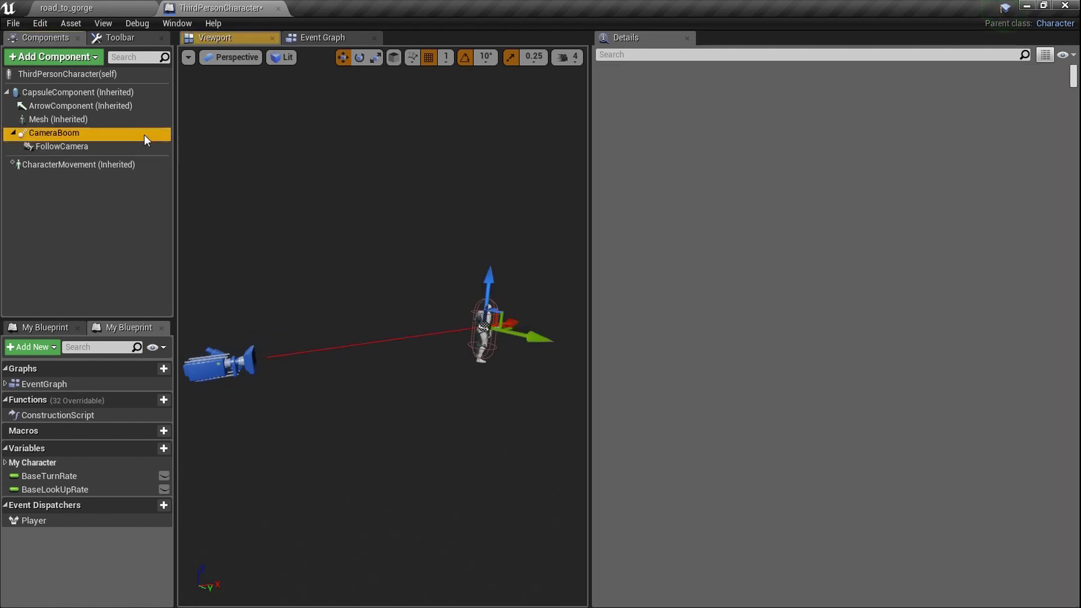
{"action": "left_click", "coordinate": [145, 148]}
{"action": "left_click", "coordinate": [152, 134]}
{"action": "left_click", "coordinate": [150, 147]}
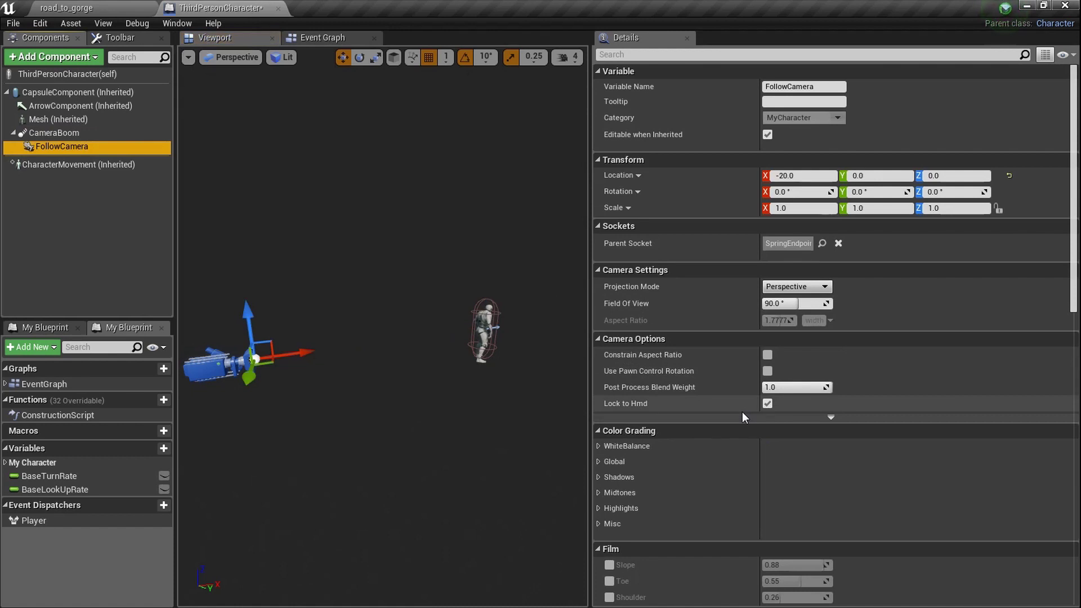
{"action": "left_click", "coordinate": [130, 134]}
Step: Enable the FollowCamera's film Toe override and set it to 1.0
{"action": "left_click", "coordinate": [138, 146]}
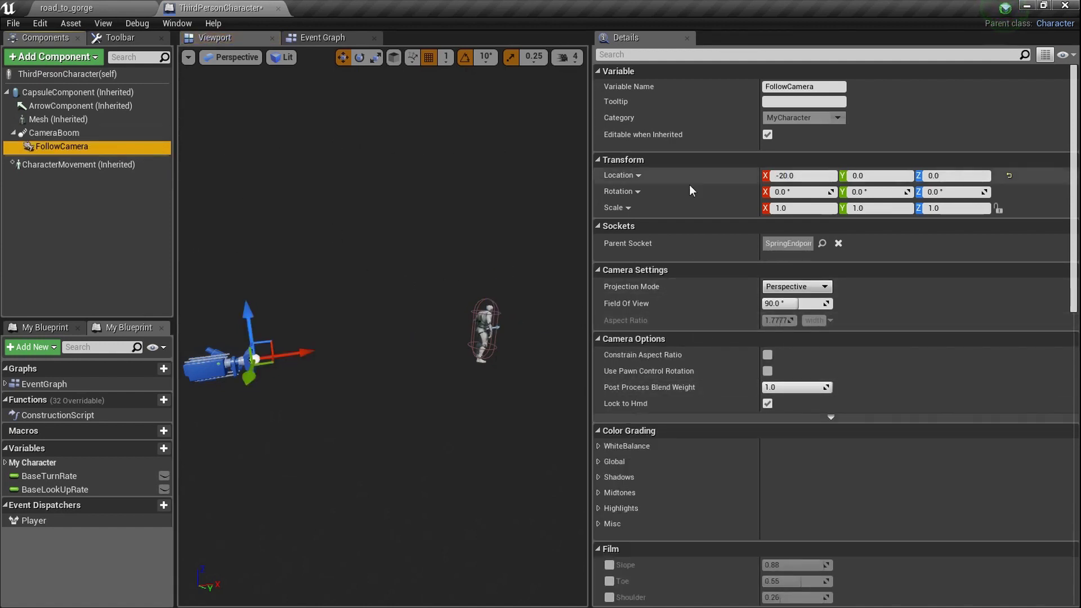
{"action": "scroll", "coordinate": [836, 321], "scroll_direction": "down", "scroll_amount": 2}
{"action": "scroll", "coordinate": [821, 355], "scroll_direction": "down", "scroll_amount": 3}
{"action": "scroll", "coordinate": [806, 396], "scroll_direction": "up", "scroll_amount": 3}
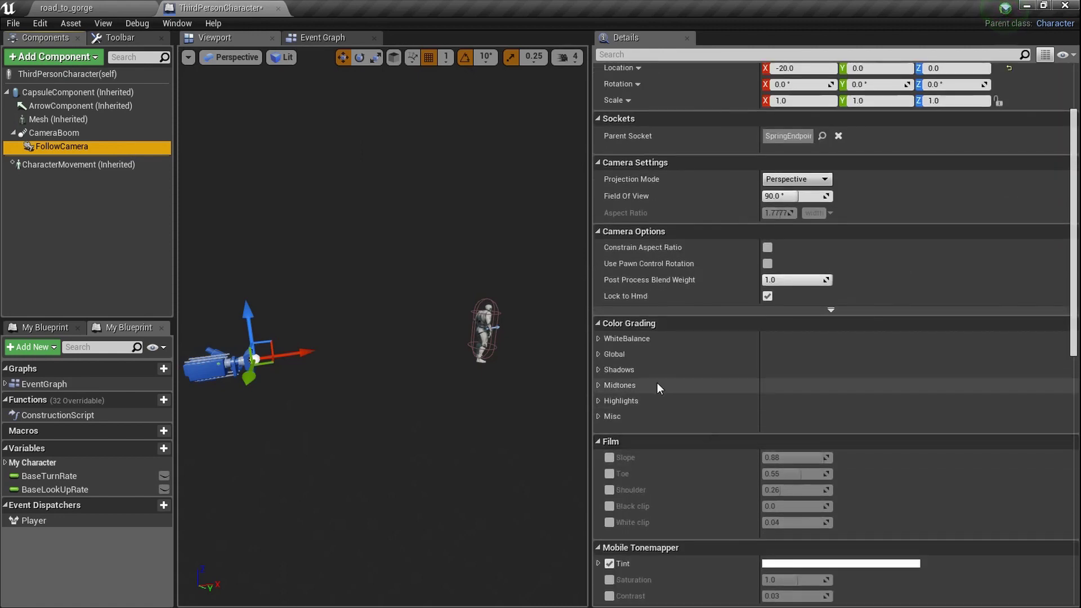
{"action": "scroll", "coordinate": [664, 406], "scroll_direction": "down", "scroll_amount": 2}
{"action": "scroll", "coordinate": [647, 450], "scroll_direction": "up", "scroll_amount": 1}
{"action": "left_click", "coordinate": [610, 452]}
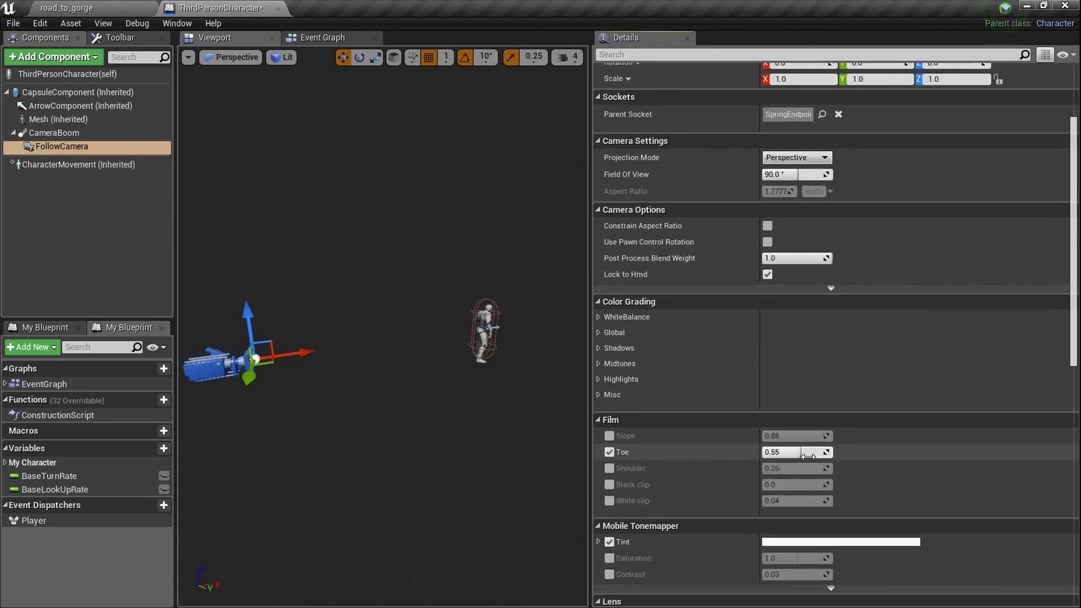
{"action": "type", "text": "1"}
{"action": "key", "text": "Return"}
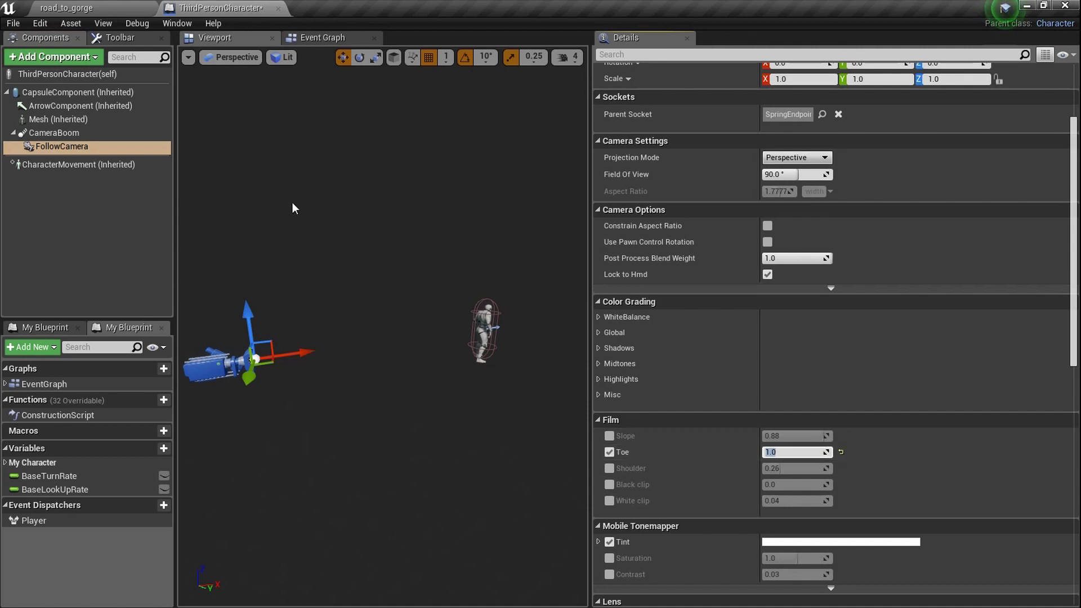
Step: Compile the blueprint and play-test the road_to_gorge level to view the effect of the Toe setting
{"action": "left_click", "coordinate": [120, 38]}
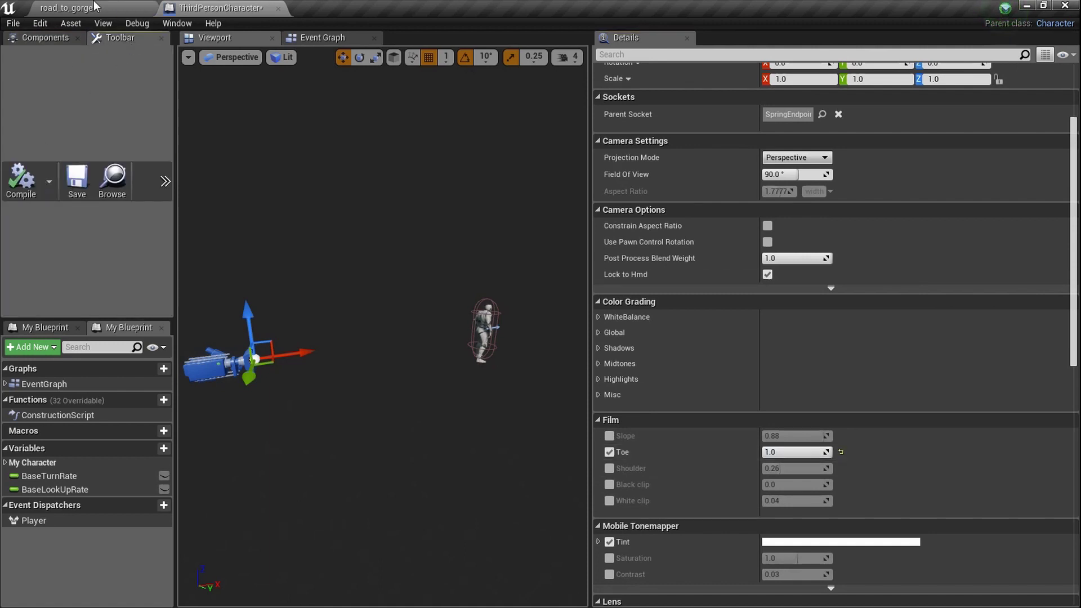
{"action": "left_click", "coordinate": [94, 7]}
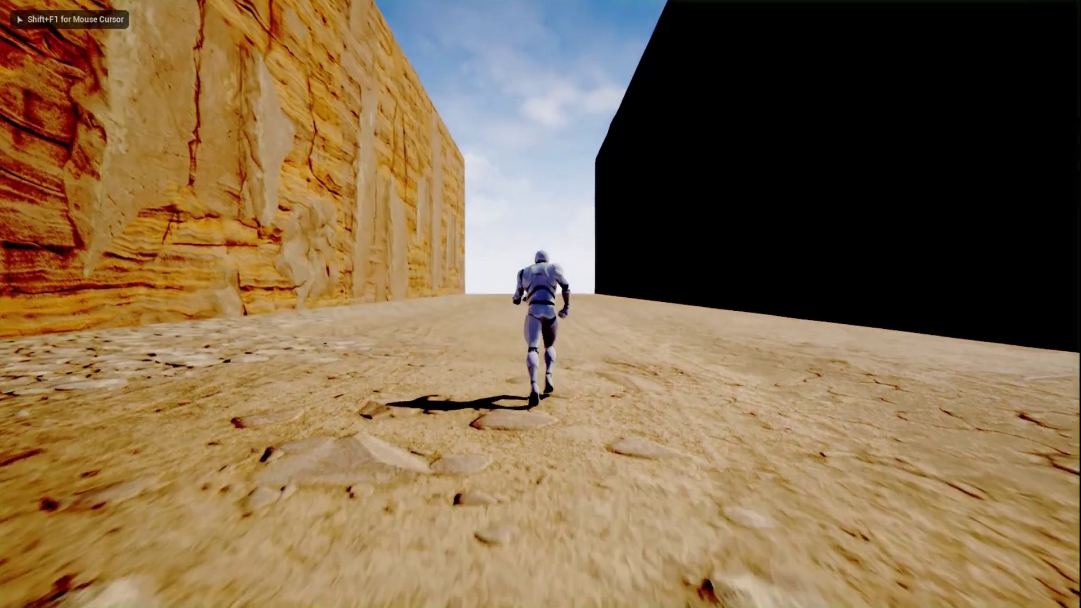
{"action": "key", "text": "w"}
{"action": "key", "text": "a"}
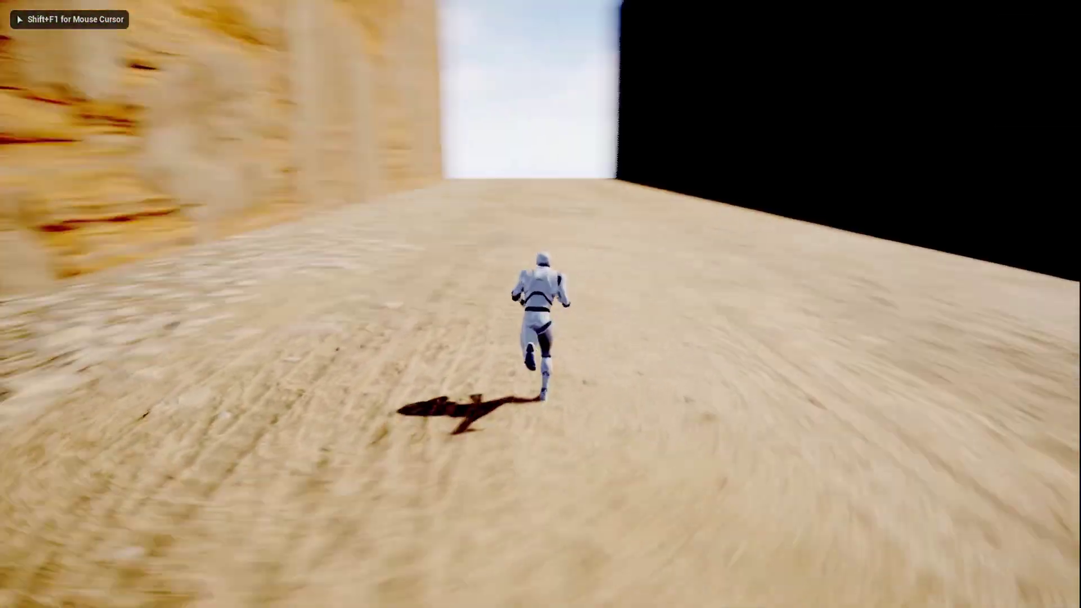
{"action": "key", "text": "Escape"}
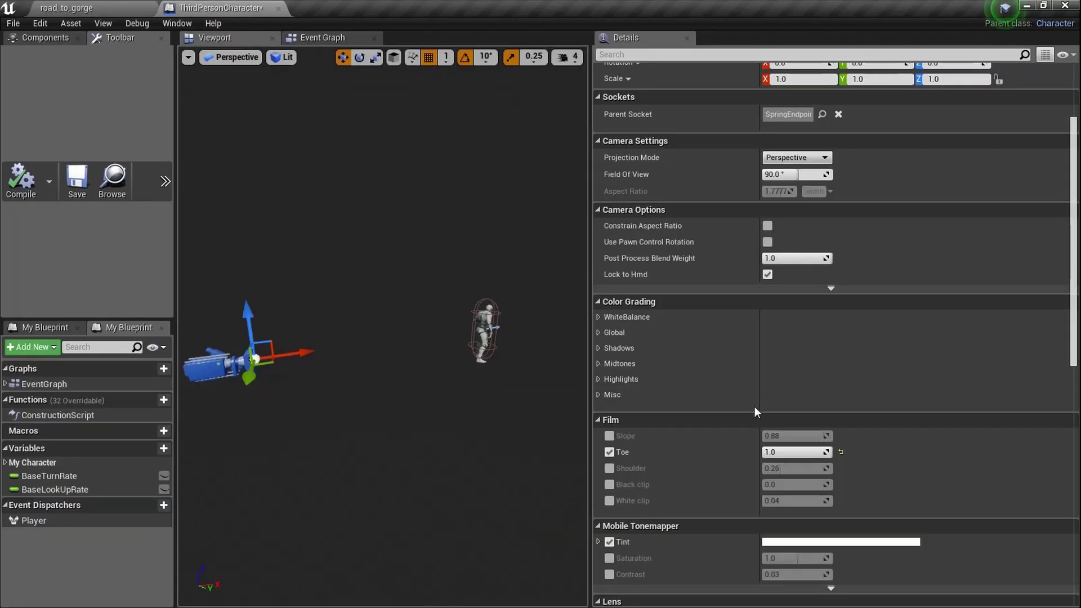
Step: Set the FollowCamera's film Toe value to 0
{"action": "left_click", "coordinate": [609, 451]}
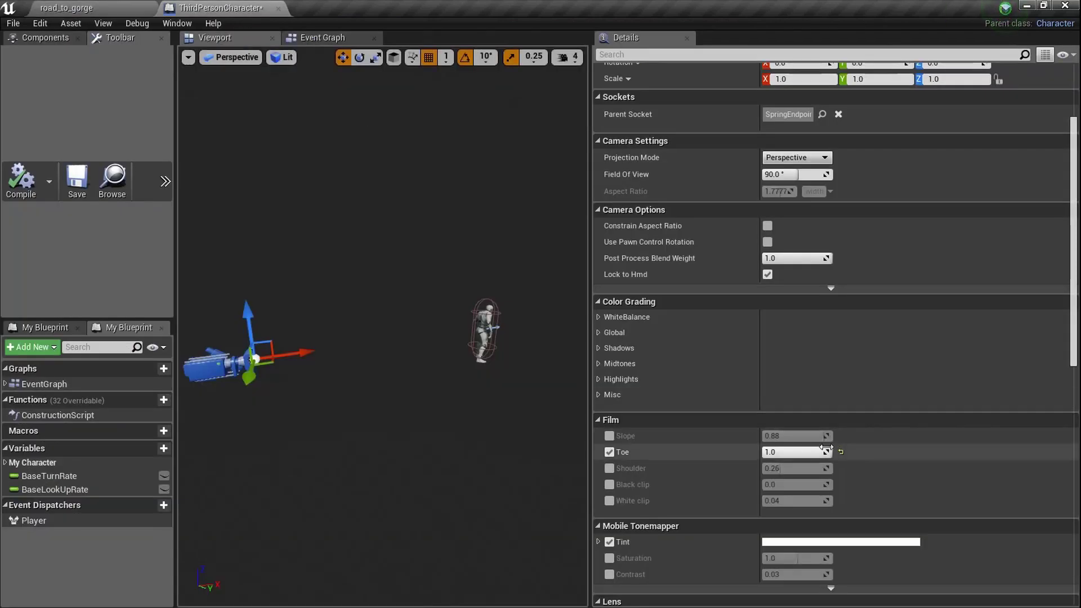
{"action": "left_click", "coordinate": [793, 451]}
{"action": "type", "text": "0"}
{"action": "key", "text": "Return"}
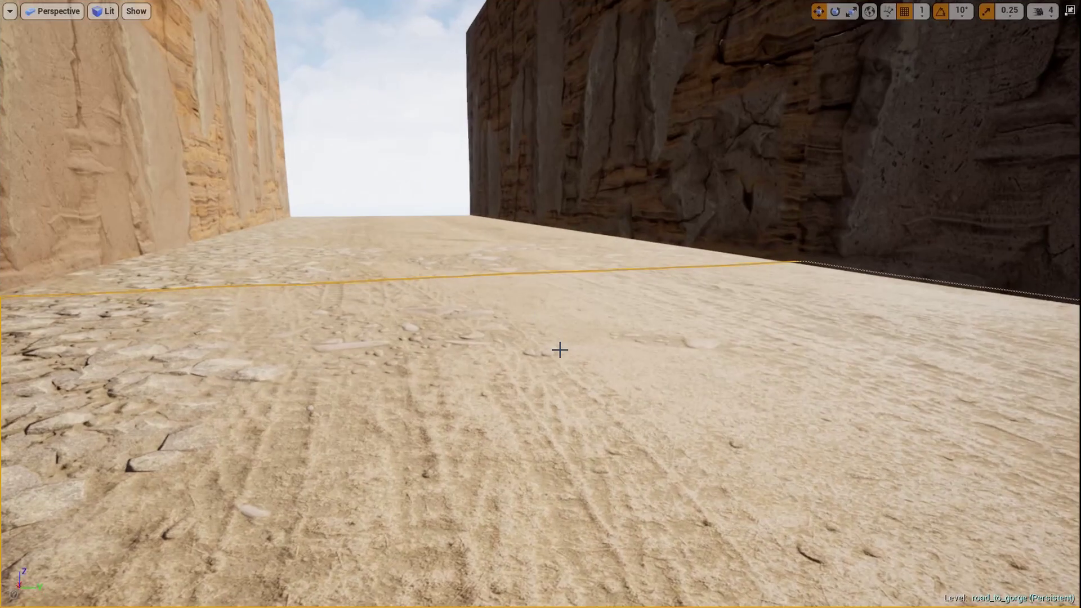
Step: Play-test the level with the zero Toe value, running the character past both canyon walls
{"action": "key", "text": "alt+p"}
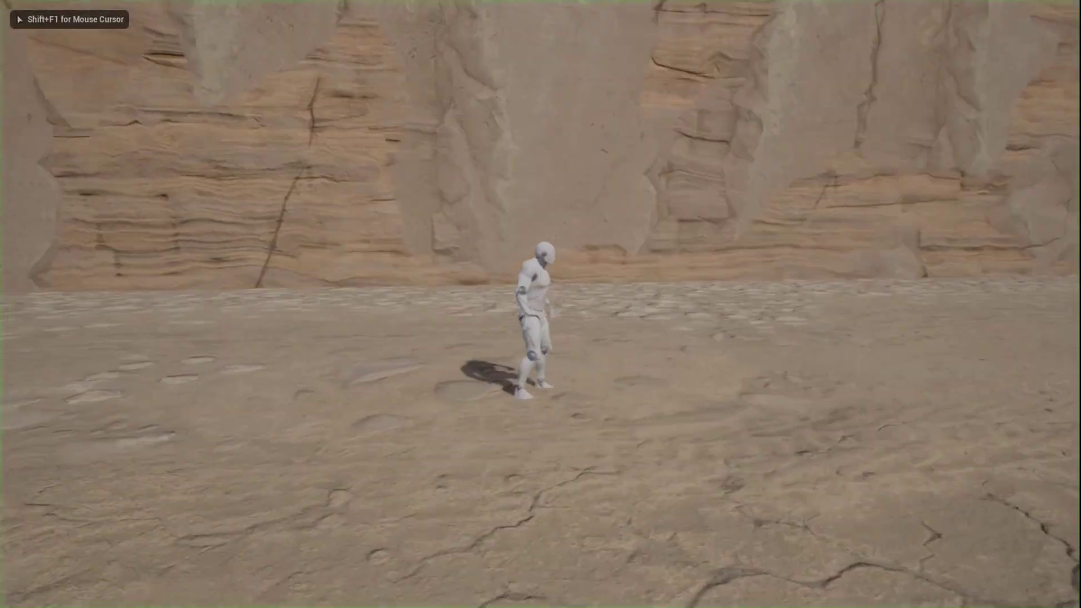
{"action": "key", "text": "d"}
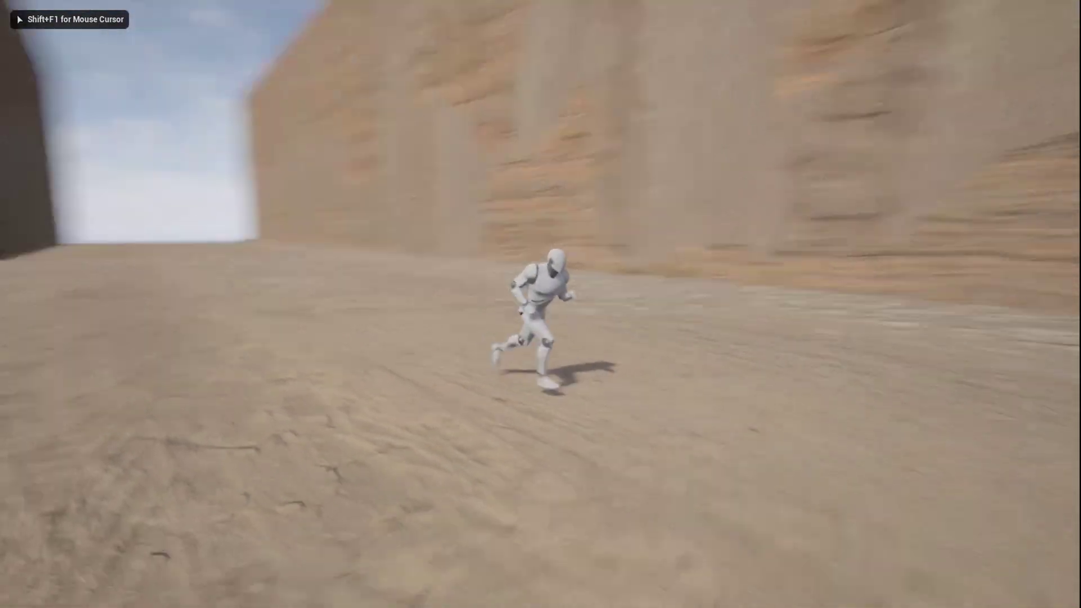
{"action": "key", "text": "w"}
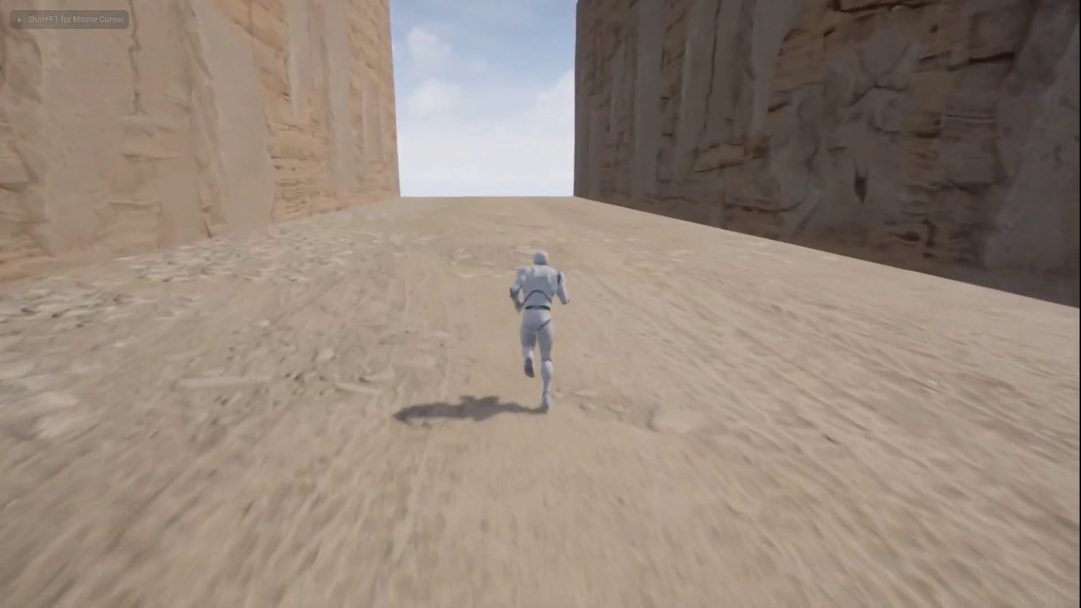
{"action": "key", "text": "Escape"}
{"action": "key", "text": "F11"}
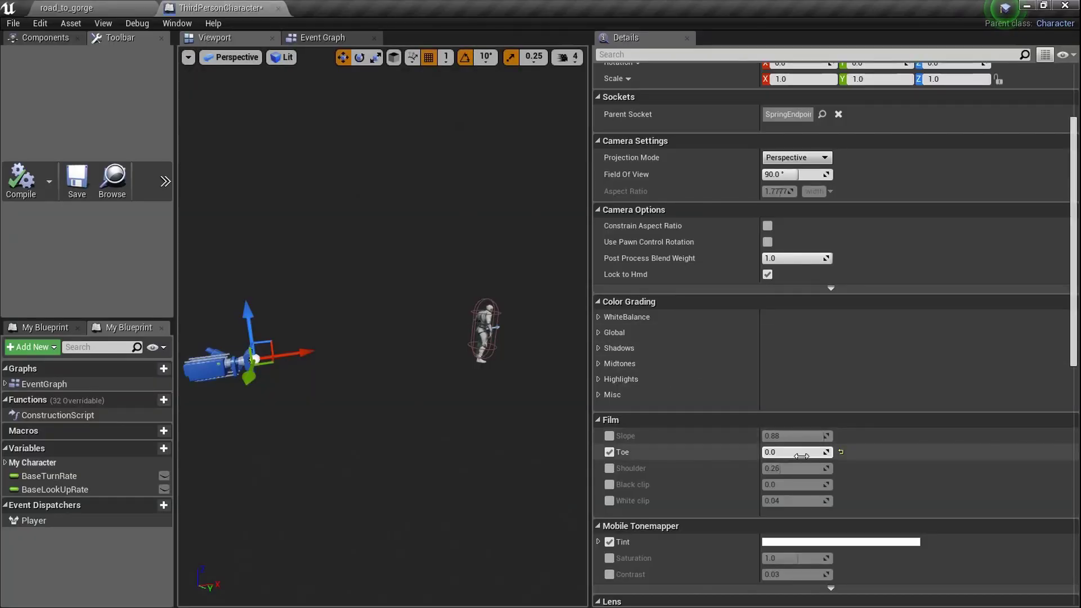
Step: Set the FollowCamera's film Toe value to 0.55
{"action": "left_click", "coordinate": [802, 456]}
{"action": "type", "text": "0.55"}
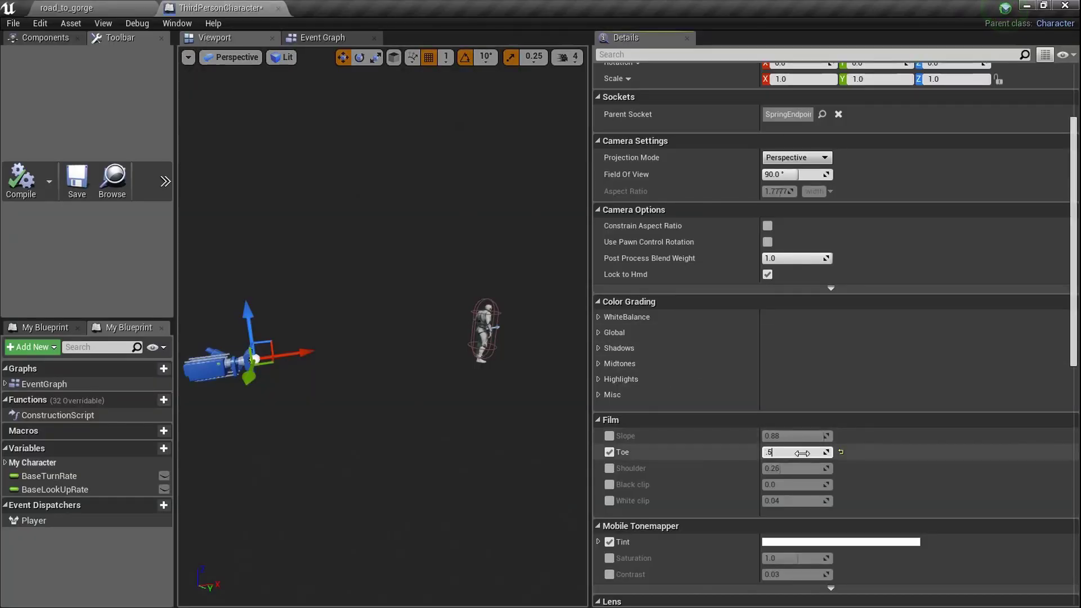
{"action": "key", "text": "Return"}
Step: Switch the FollowCamera's projection mode to Orthographic and play-test the road_to_gorge level in full screen
{"action": "scroll", "coordinate": [774, 420], "scroll_direction": "up", "scroll_amount": 3}
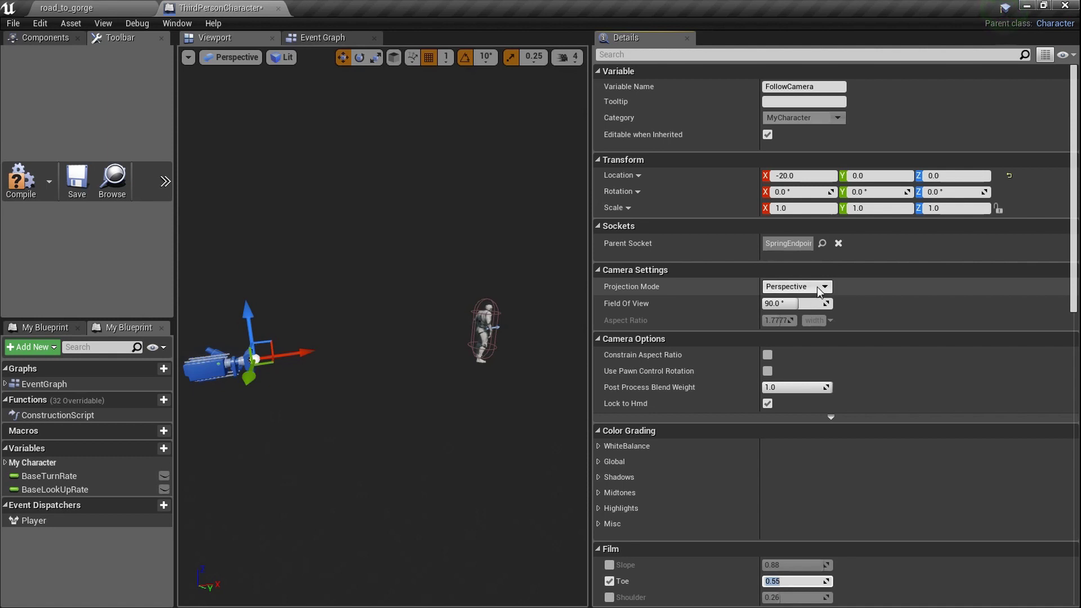
{"action": "left_click", "coordinate": [820, 308]}
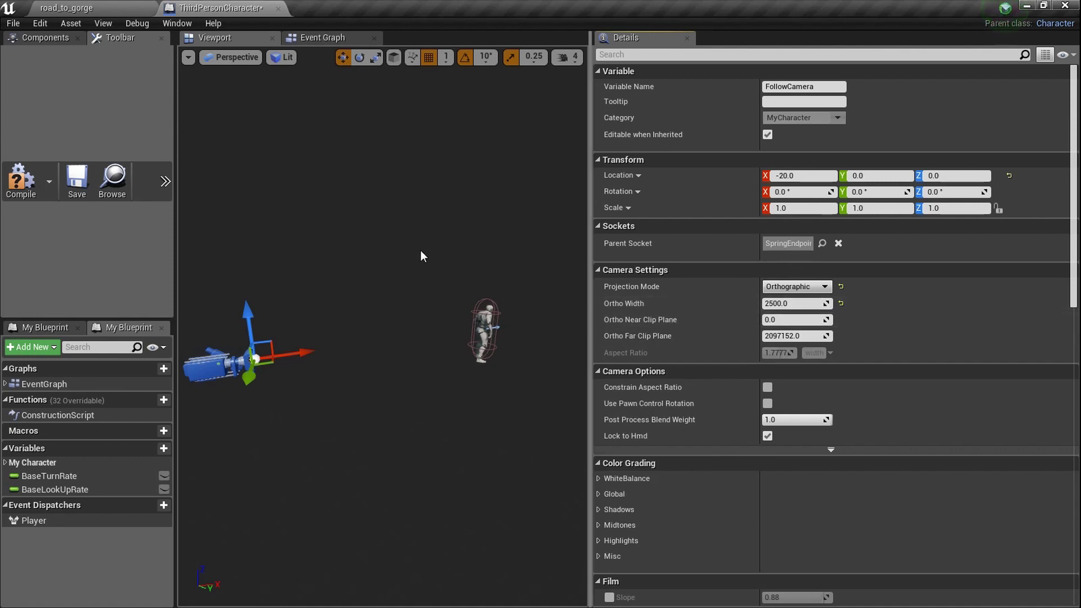
{"action": "left_click", "coordinate": [103, 6]}
{"action": "left_click", "coordinate": [538, 261]}
{"action": "key", "text": "F11"}
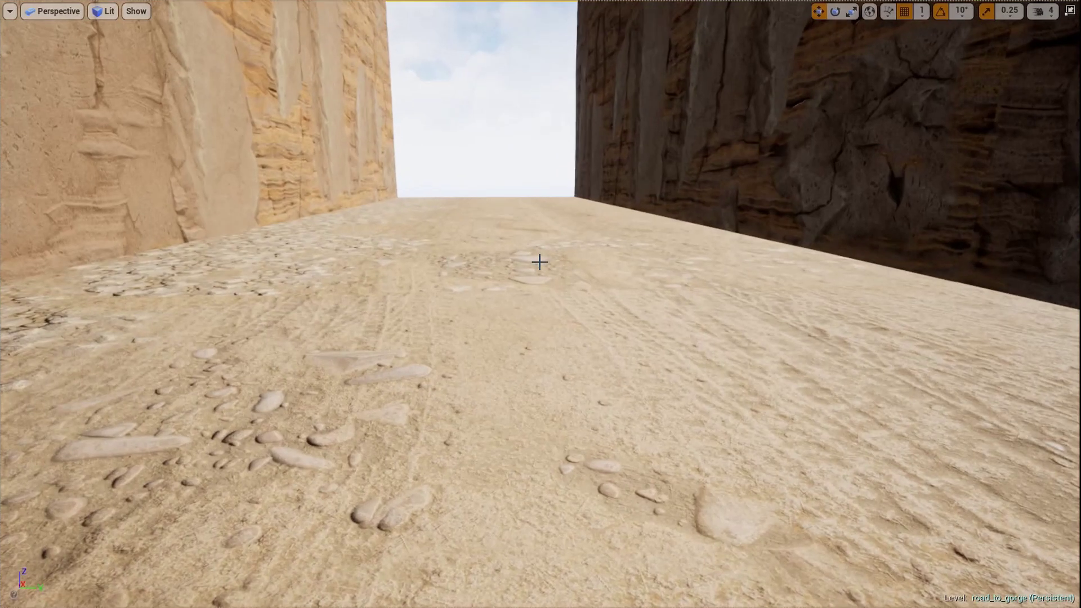
{"action": "left_click", "coordinate": [538, 261]}
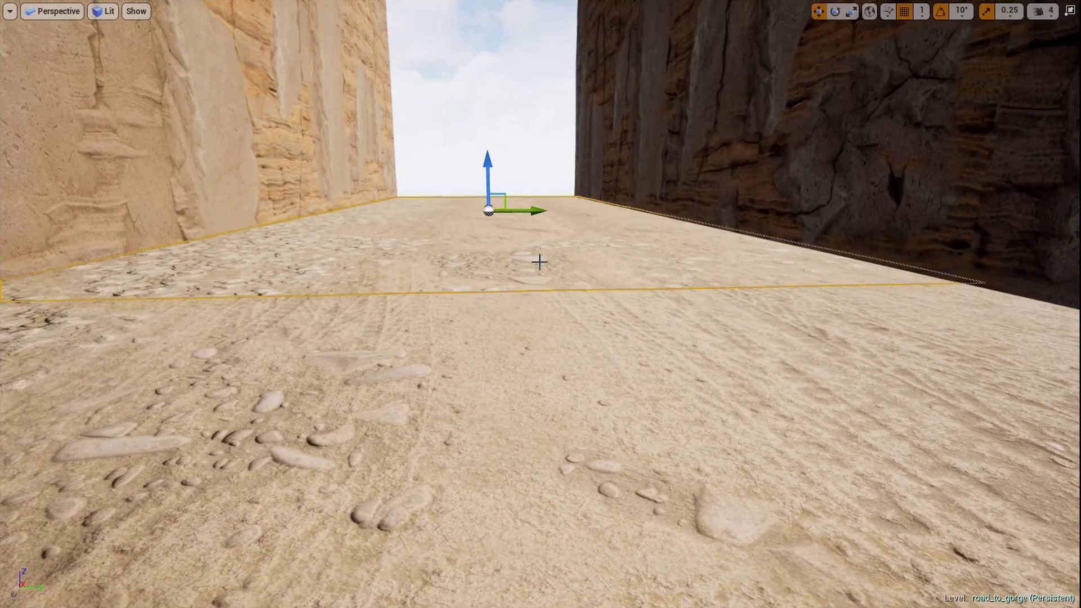
{"action": "key", "text": "alt+p"}
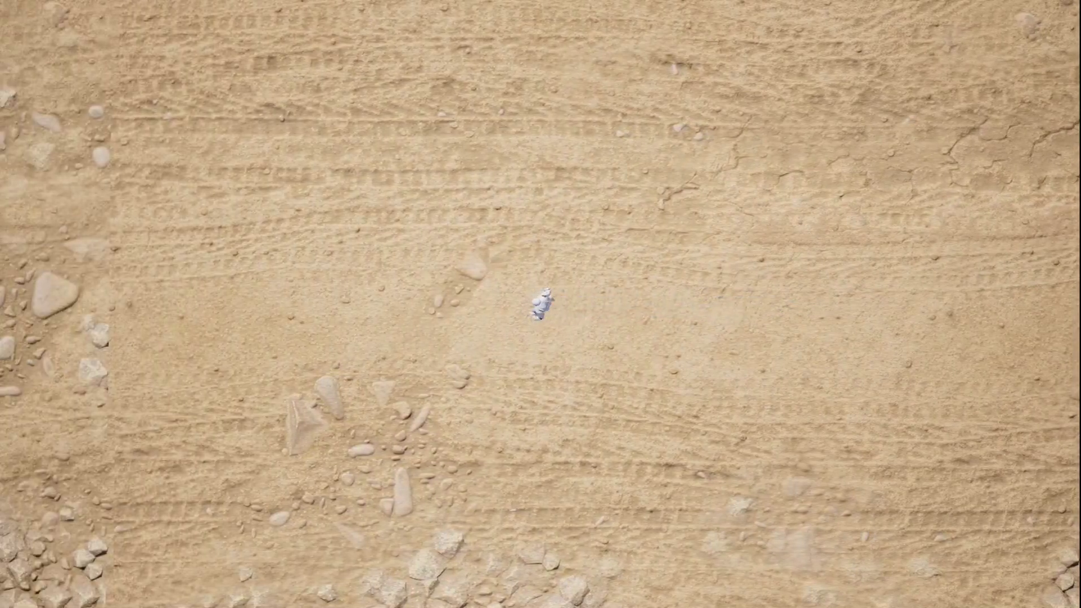
{"action": "key", "text": "Escape"}
{"action": "key", "text": "F11"}
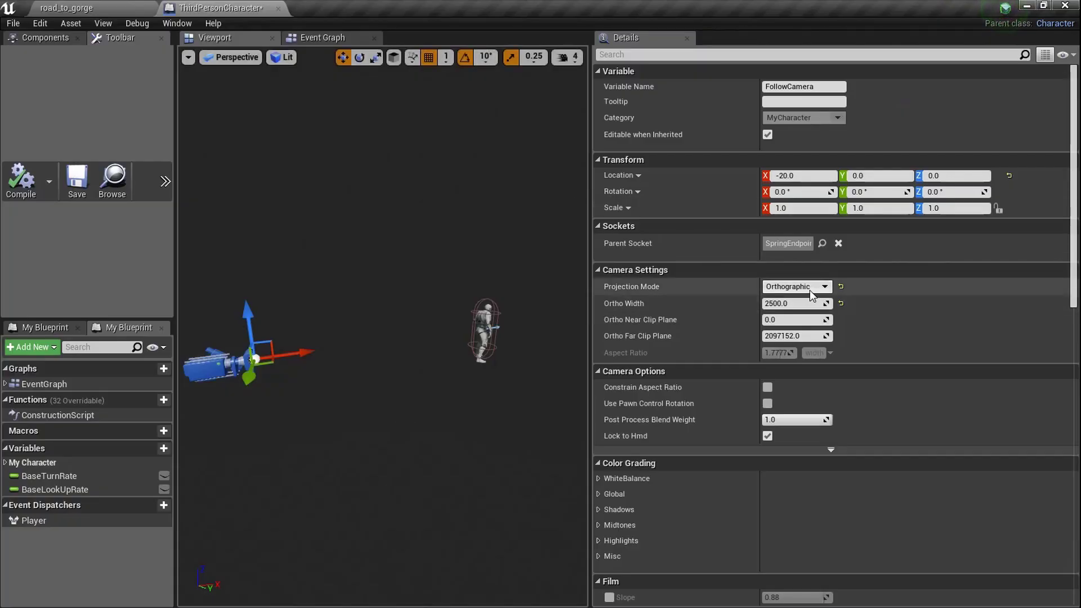
Step: Set the FollowCamera's projection mode to Perspective and look through its film, lens and rendering settings
{"action": "left_click", "coordinate": [809, 289]}
{"action": "left_click", "coordinate": [809, 298]}
{"action": "scroll", "coordinate": [808, 302], "scroll_direction": "down", "scroll_amount": 10}
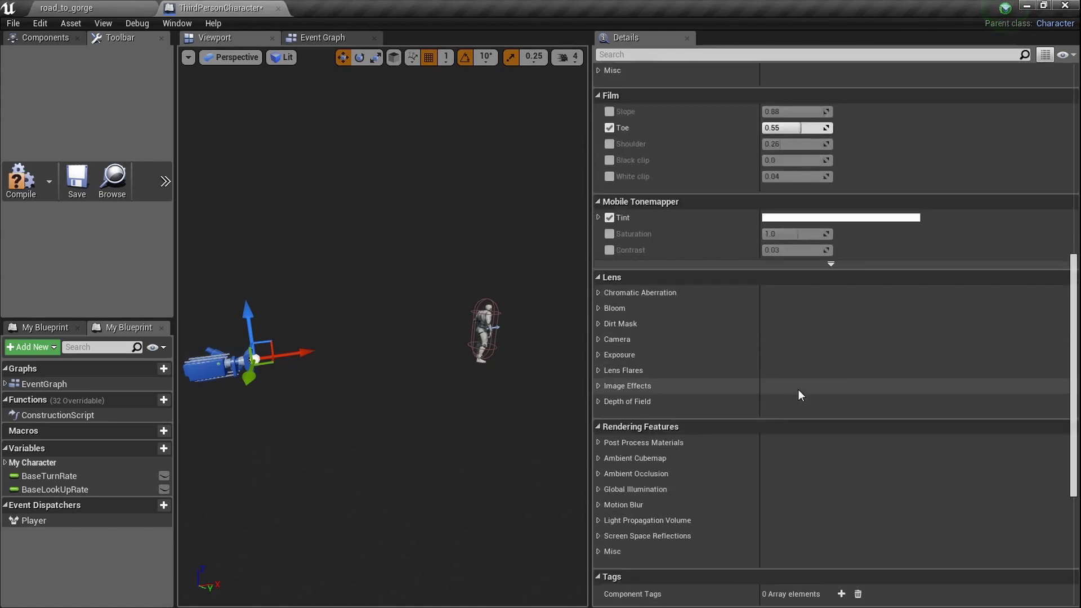
{"action": "scroll", "coordinate": [762, 435], "scroll_direction": "down", "scroll_amount": 3}
{"action": "scroll", "coordinate": [776, 475], "scroll_direction": "up", "scroll_amount": 1}
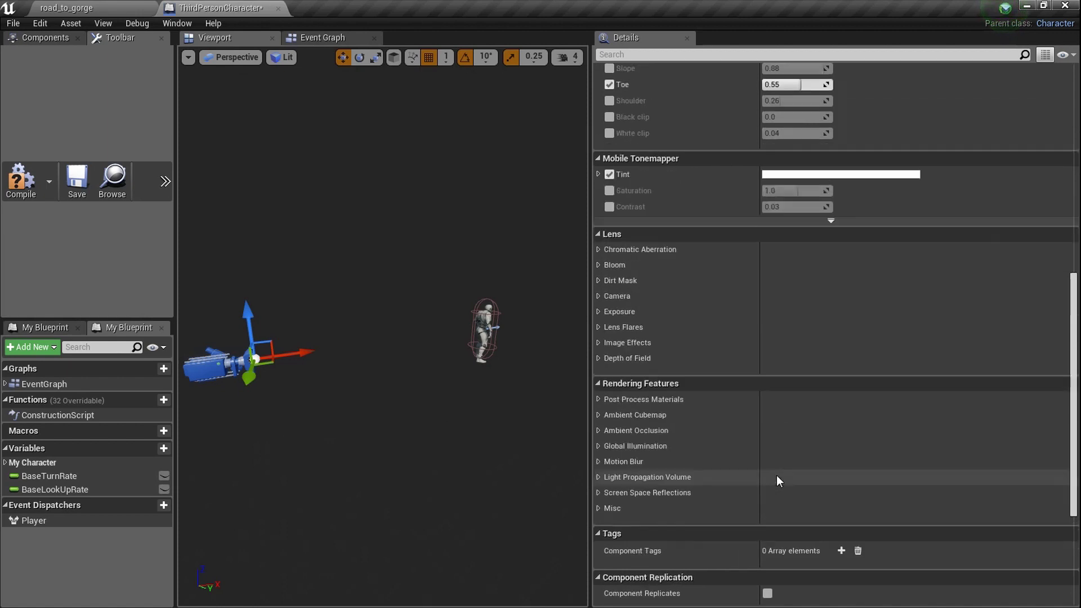
{"action": "scroll", "coordinate": [776, 475], "scroll_direction": "up", "scroll_amount": 3}
{"action": "scroll", "coordinate": [704, 406], "scroll_direction": "up", "scroll_amount": 2}
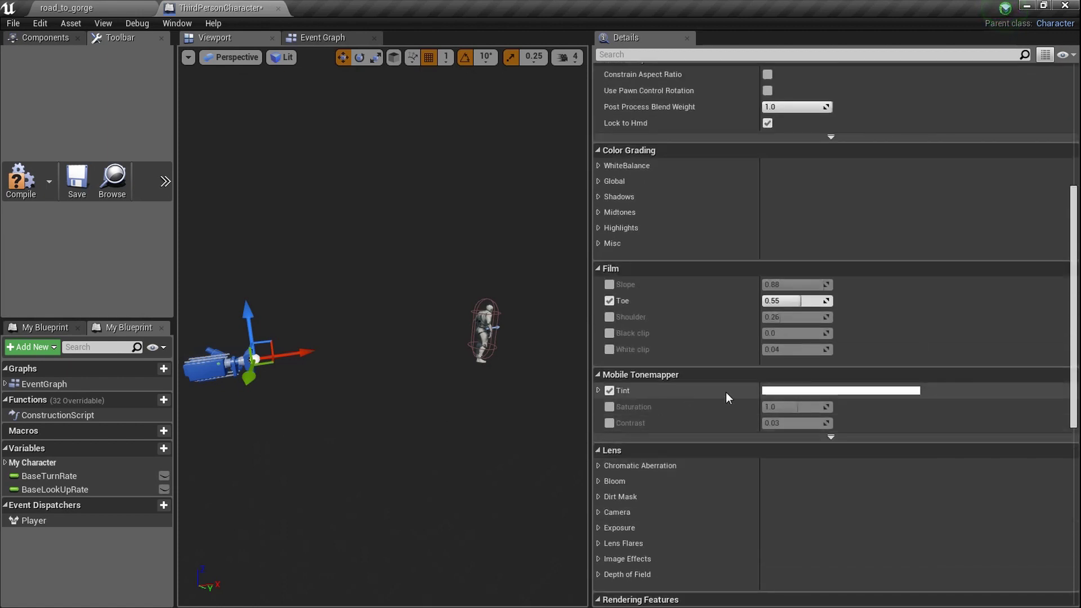
Step: Turn off the FollowCamera's Toe override, switch the Shoulder override on and back off, and compile the blueprint
{"action": "scroll", "coordinate": [704, 394], "scroll_direction": "up", "scroll_amount": 2}
{"action": "scroll", "coordinate": [699, 388], "scroll_direction": "up", "scroll_amount": 2}
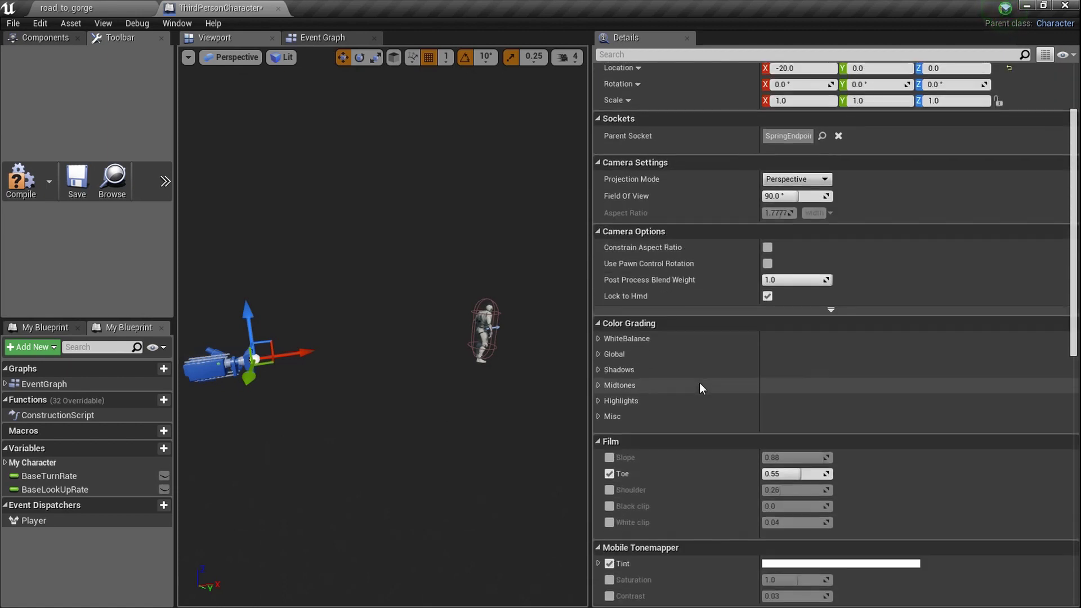
{"action": "left_click", "coordinate": [613, 477]}
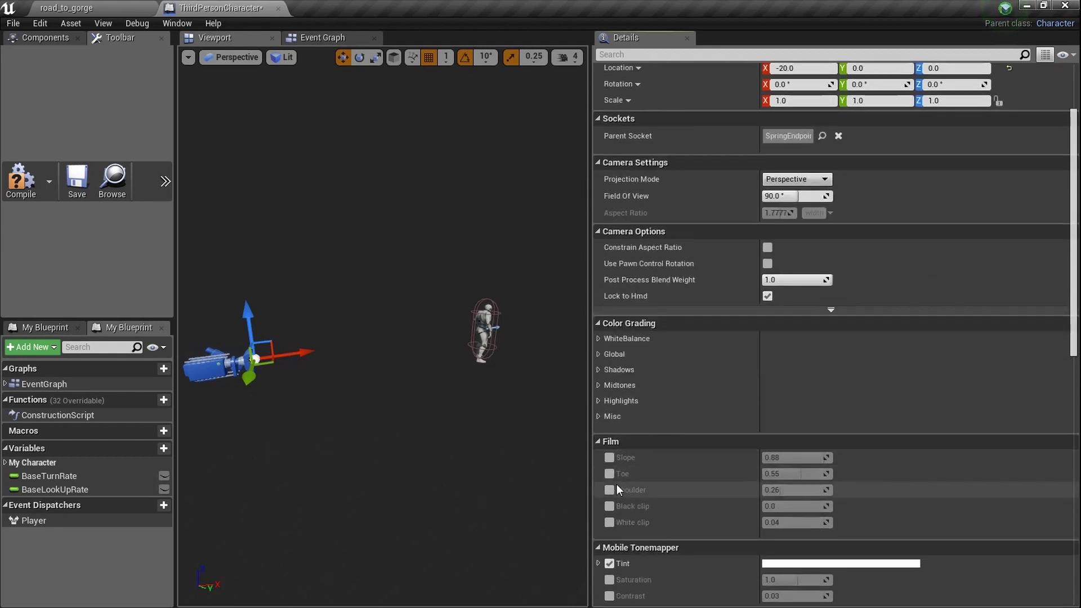
{"action": "left_click", "coordinate": [613, 476]}
{"action": "left_click", "coordinate": [614, 476]}
{"action": "left_click", "coordinate": [610, 490]}
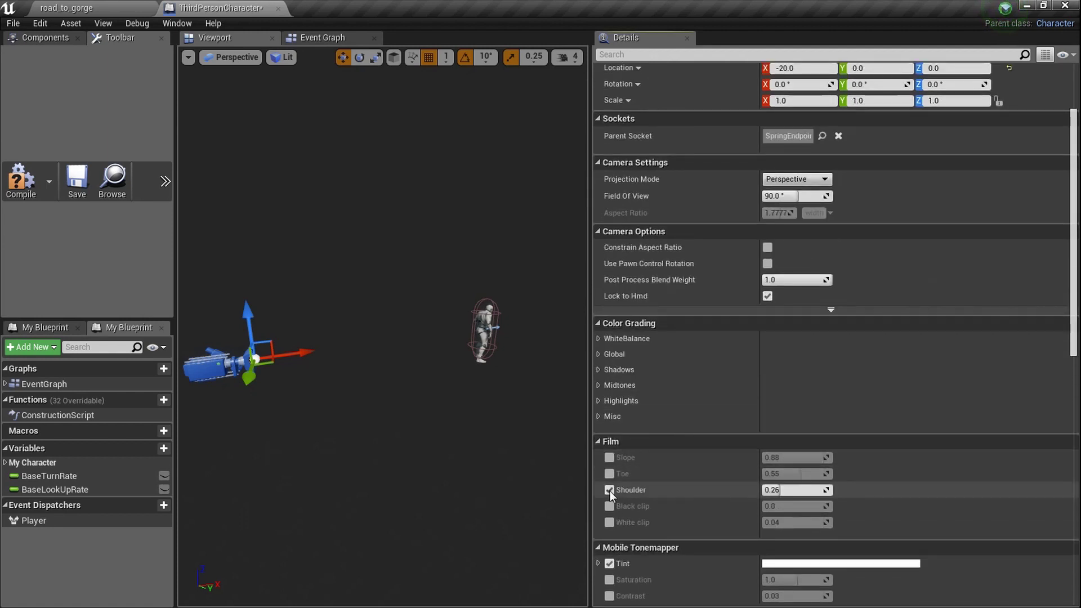
{"action": "left_click", "coordinate": [610, 490]}
{"action": "scroll", "coordinate": [677, 395], "scroll_direction": "up", "scroll_amount": 2}
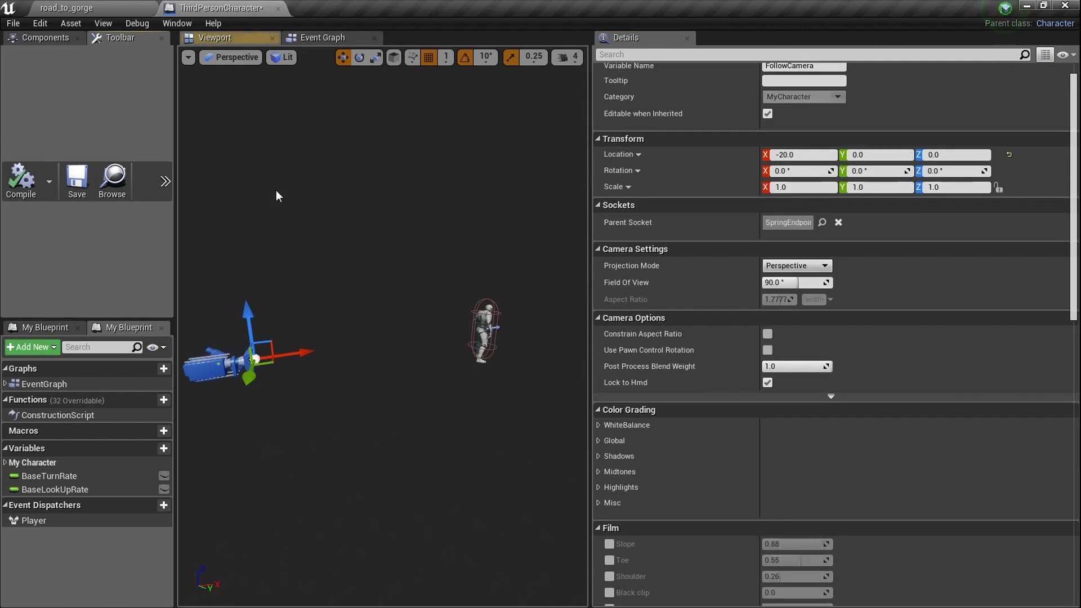
Step: Review the FollowCamera's camera options and look around the road_to_gorge level before returning to the ThirdPersonCharacter blueprint
{"action": "scroll", "coordinate": [871, 366], "scroll_direction": "up", "scroll_amount": 1}
{"action": "scroll", "coordinate": [839, 363], "scroll_direction": "down", "scroll_amount": 2}
{"action": "left_click", "coordinate": [766, 361]}
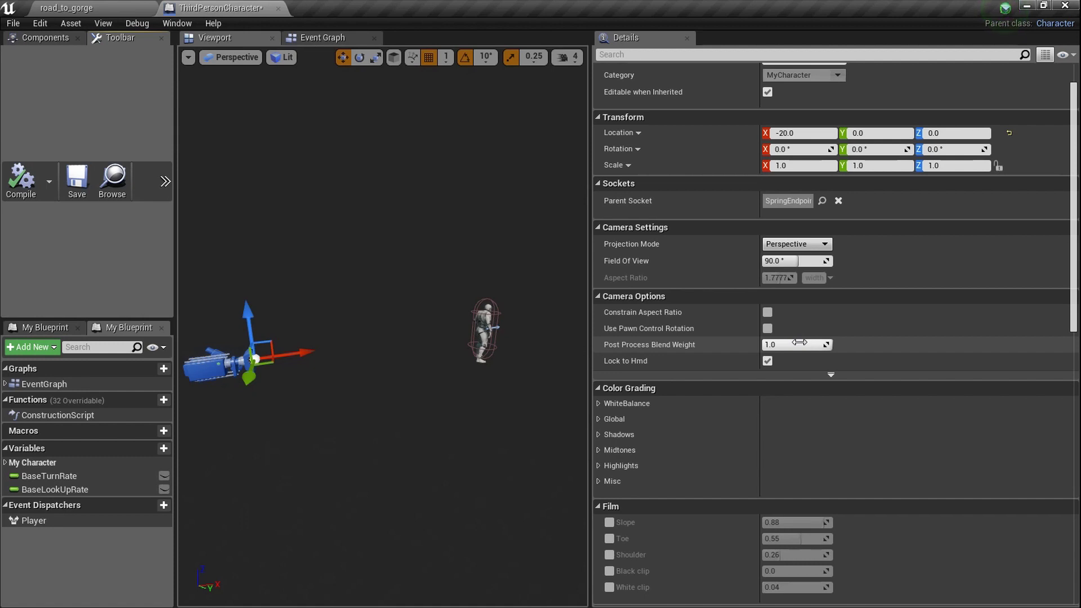
{"action": "left_click", "coordinate": [127, 12]}
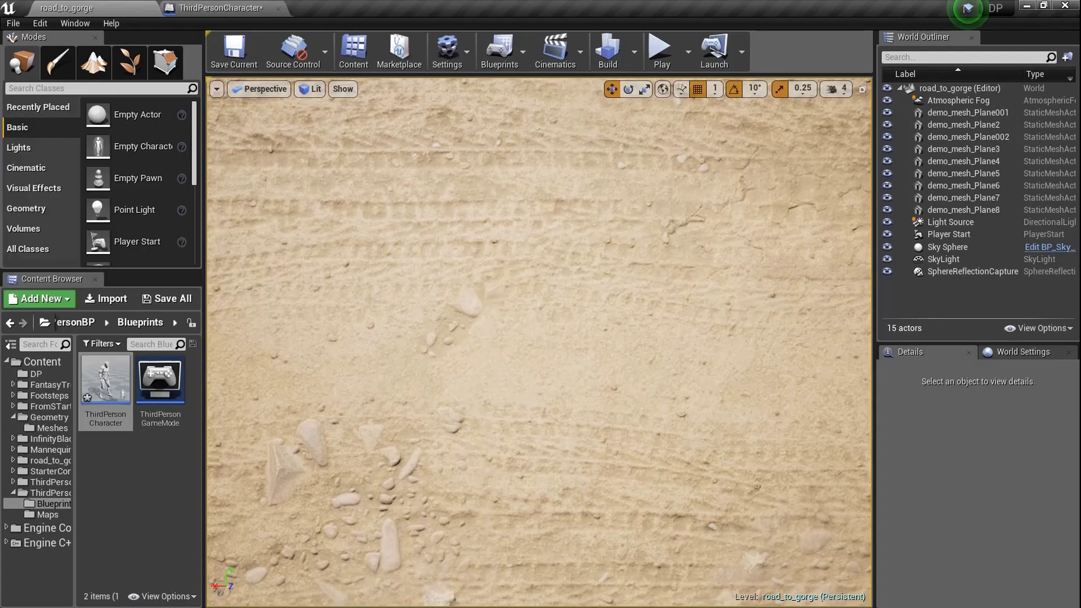
{"action": "right_click_drag", "start_coordinate": [539, 304], "coordinate": [506, 199]}
{"action": "left_click", "coordinate": [256, 9]}
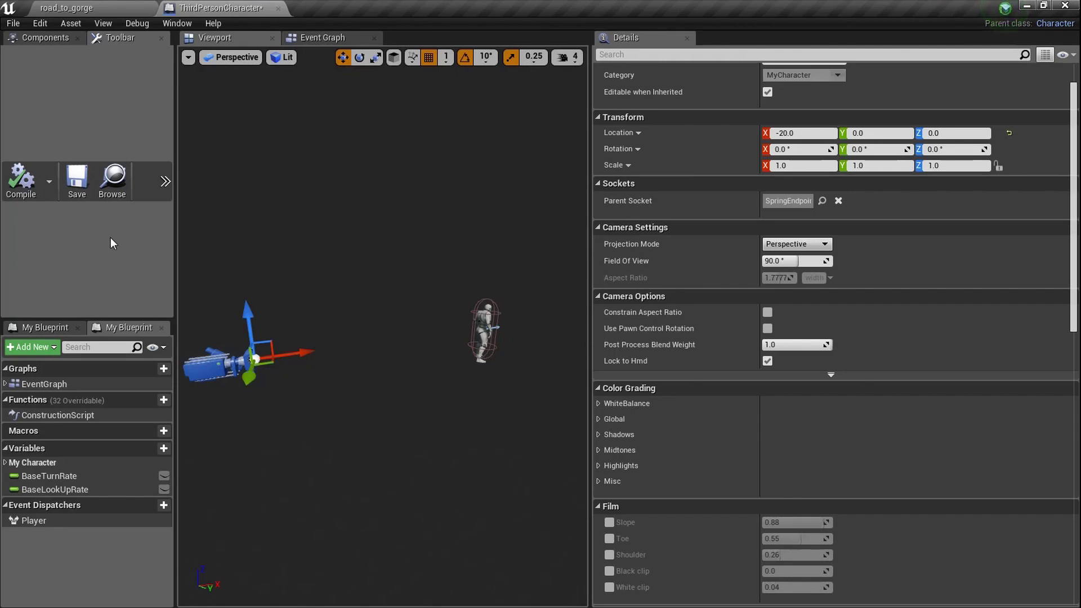
Step: Set the CameraBoom's Target Arm Length to 300 and compile the blueprint
{"action": "left_click", "coordinate": [49, 41]}
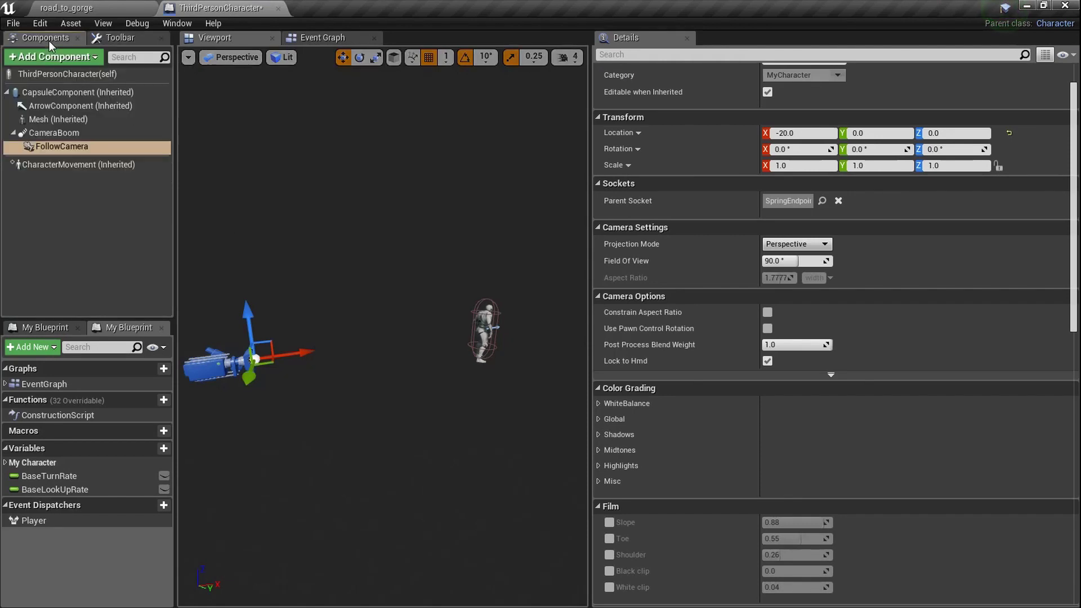
{"action": "left_click", "coordinate": [129, 132]}
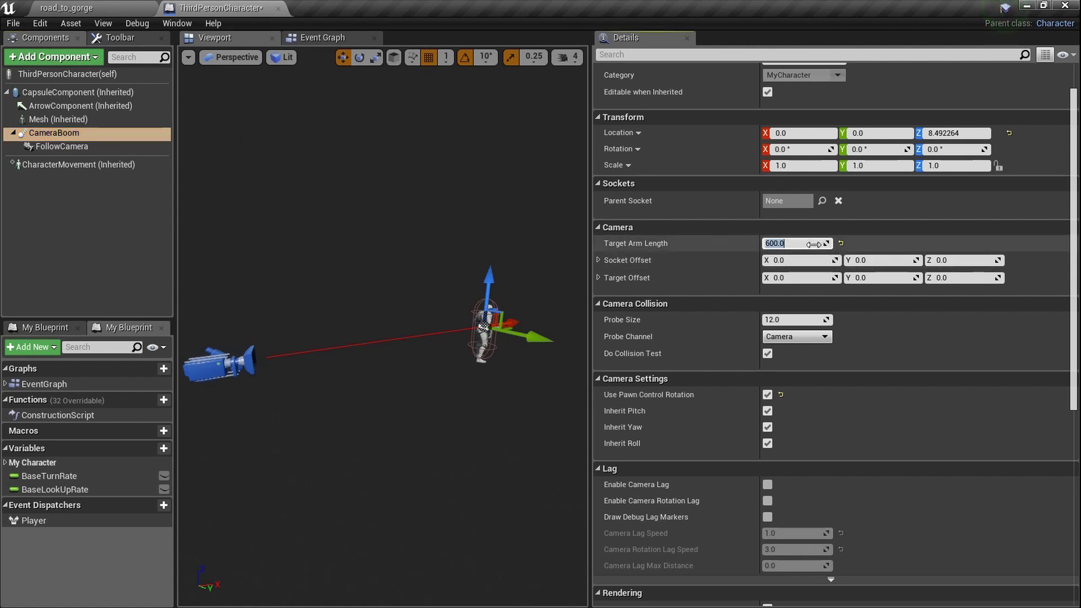
{"action": "key", "text": "Return"}
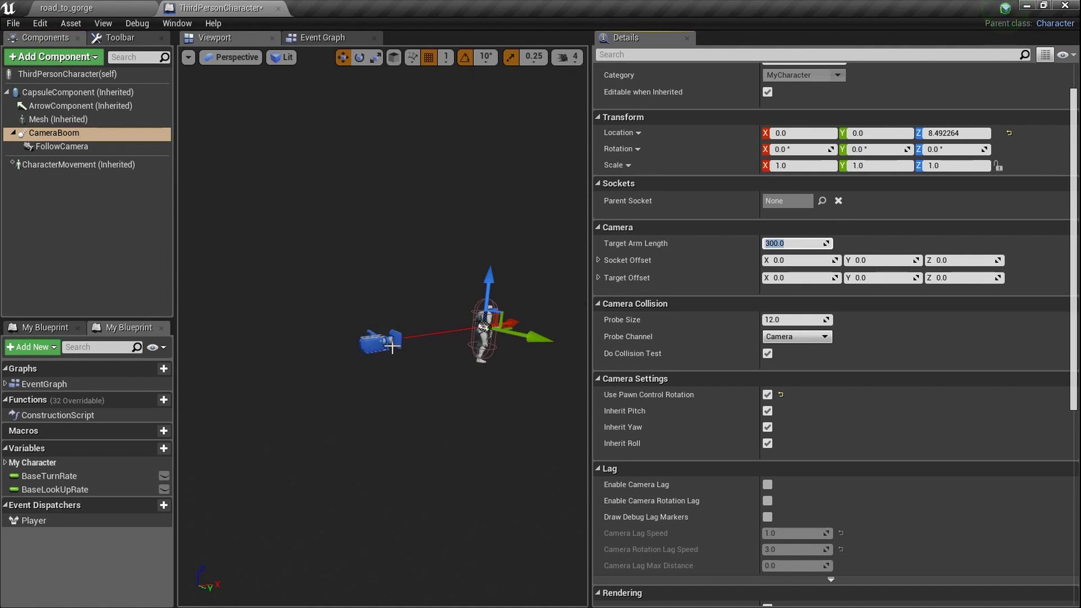
{"action": "left_click", "coordinate": [121, 39]}
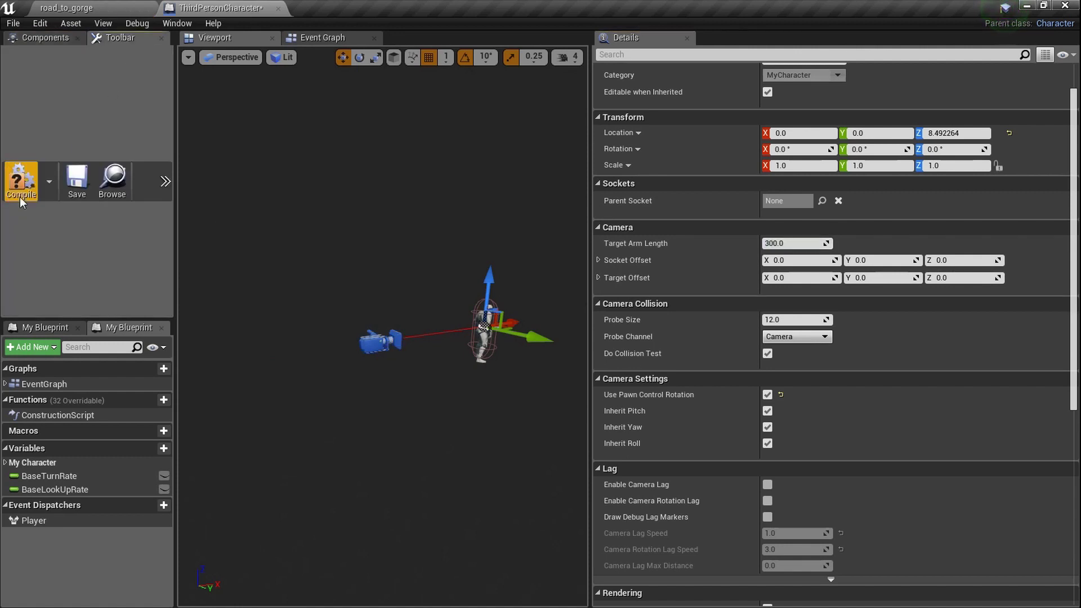
Step: Play-test the road_to_gorge level in full screen with the shorter camera boom, running the character in all directions
{"action": "left_click", "coordinate": [95, 7]}
{"action": "left_click", "coordinate": [410, 266]}
{"action": "key", "text": "F11"}
{"action": "key", "text": "alt+p"}
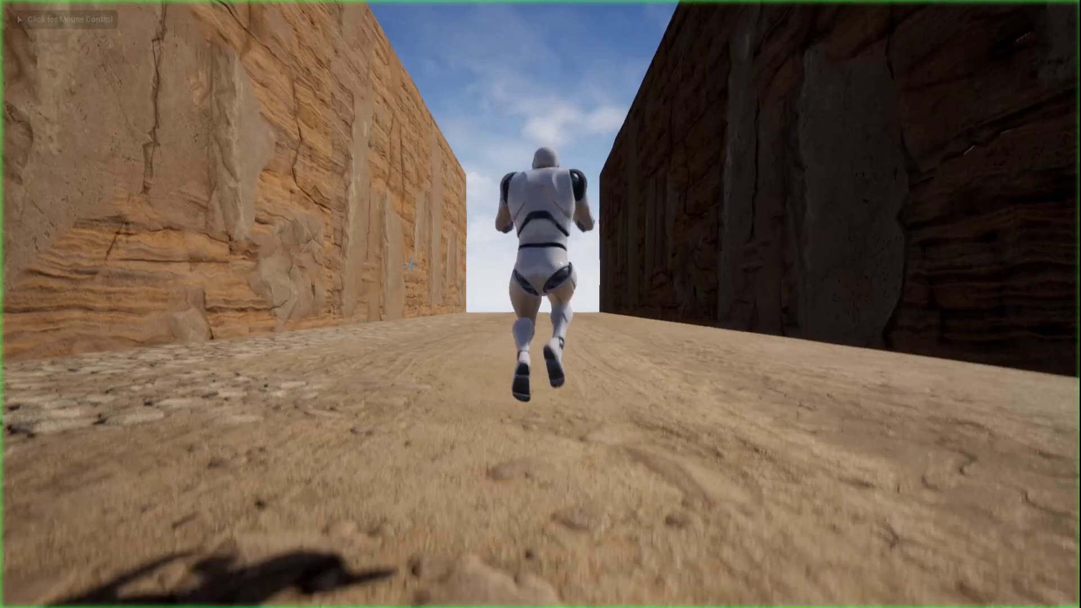
{"action": "key", "text": "w"}
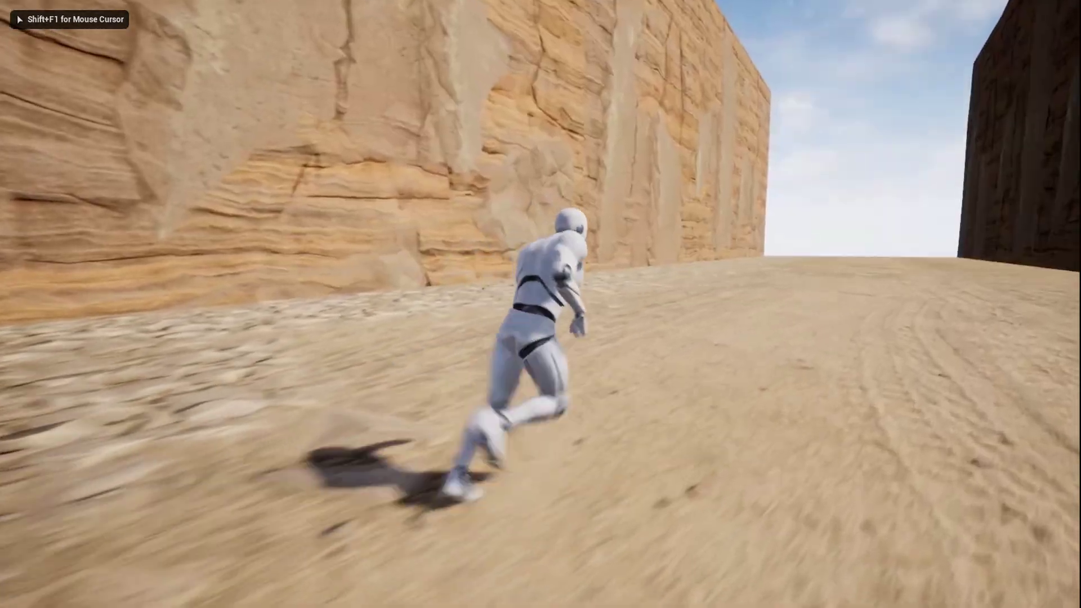
{"action": "key", "text": "a"}
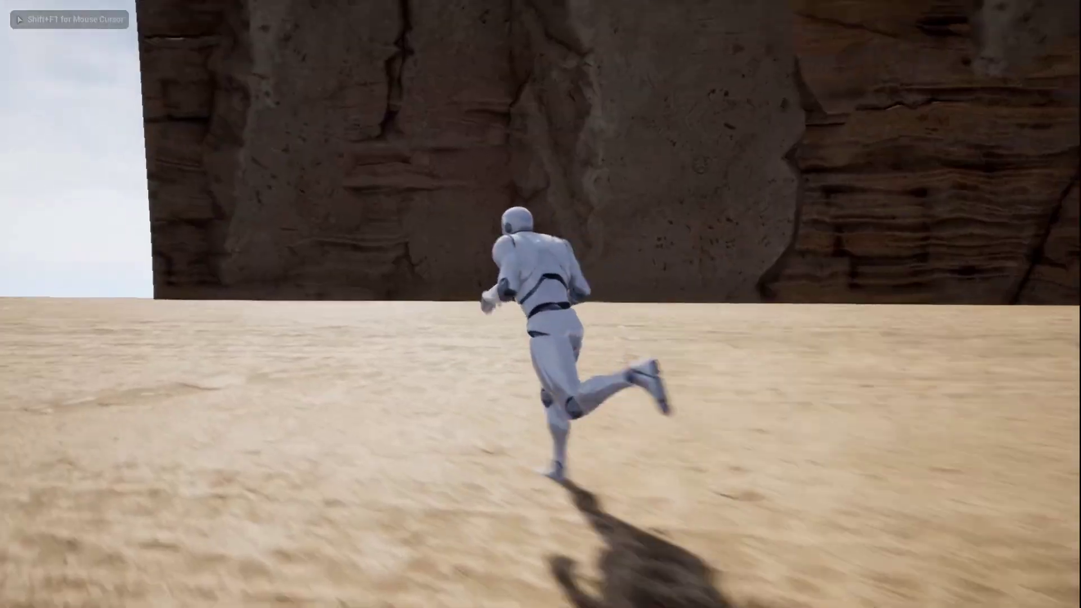
{"action": "key", "text": "s"}
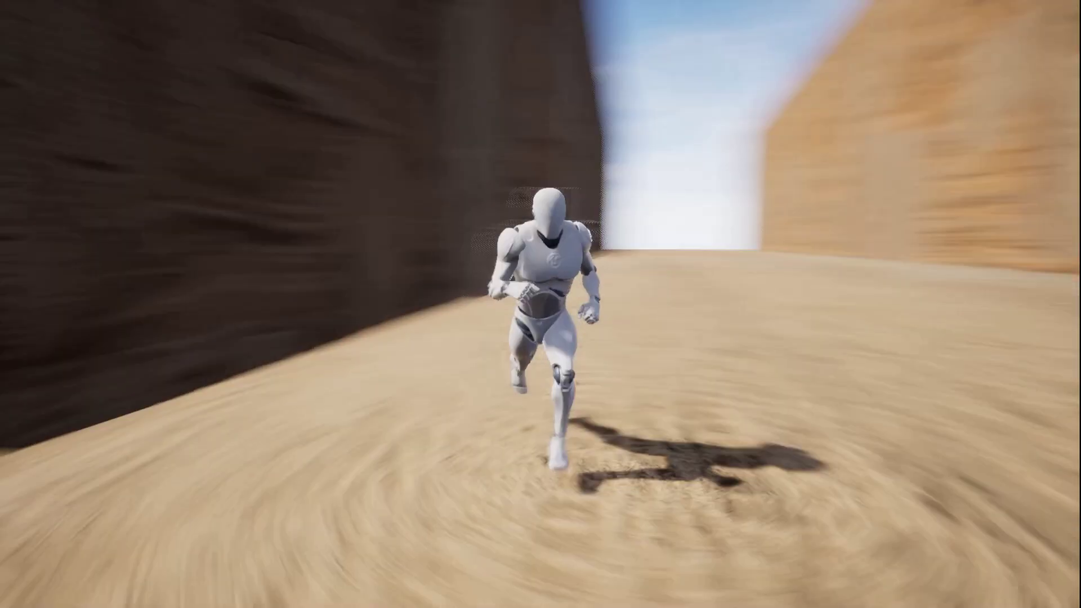
{"action": "key", "text": "d"}
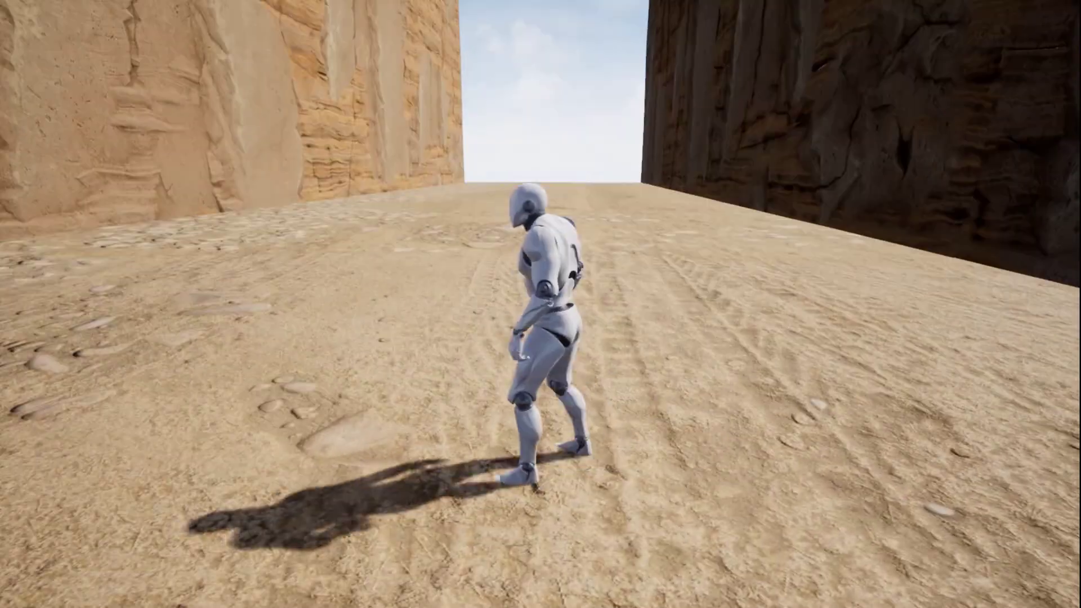
{"action": "key", "text": "Escape"}
{"action": "key", "text": "F11"}
Step: Set the CameraBoom's Target Arm Length back to 600, compile, and briefly play-test the level in full screen
{"action": "left_click", "coordinate": [224, 8]}
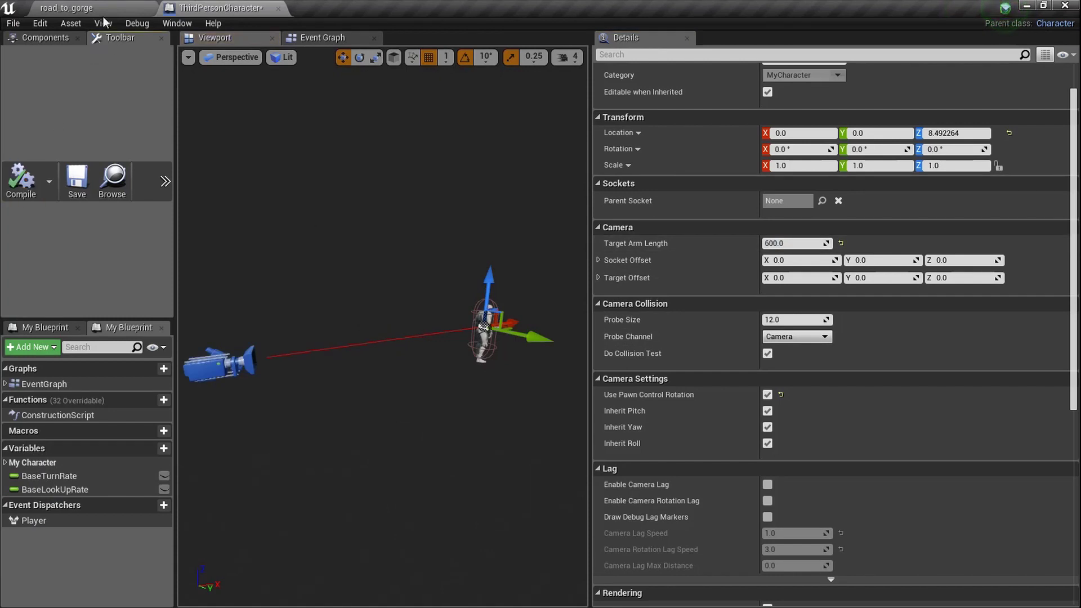
{"action": "left_click", "coordinate": [67, 7]}
{"action": "left_click", "coordinate": [458, 296]}
{"action": "key", "text": "F11"}
{"action": "key", "text": "alt+p"}
{"action": "left_click", "coordinate": [465, 299]}
{"action": "key", "text": "a"}
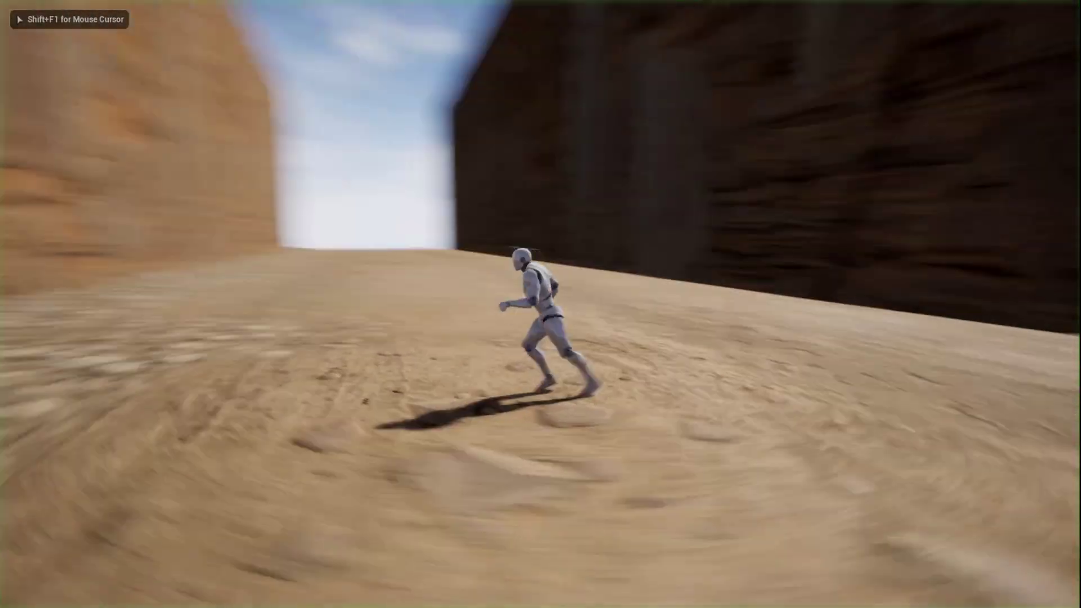
{"action": "key", "text": "Escape"}
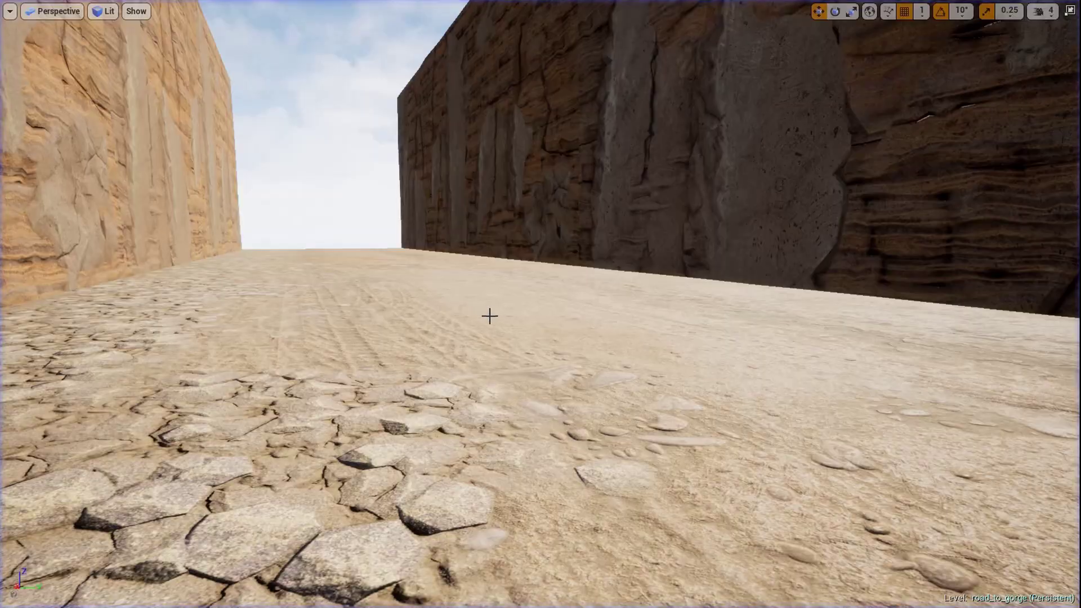
{"action": "key", "text": "F11"}
Step: Play-test the level in full screen, running the character up to the canyon wall to check how the camera collides
{"action": "left_click", "coordinate": [224, 8]}
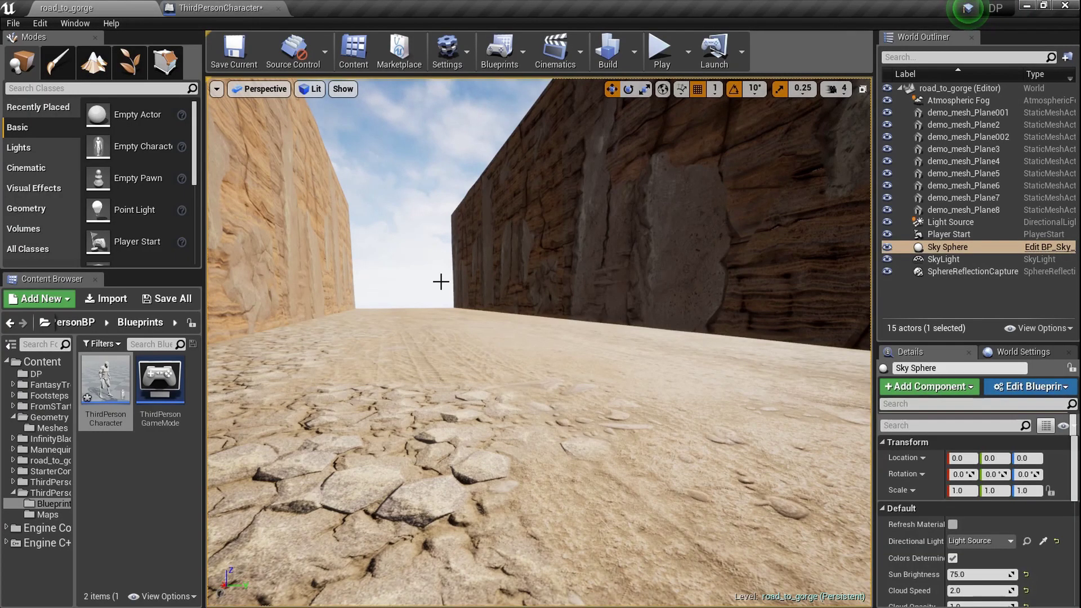
{"action": "key", "text": "F11"}
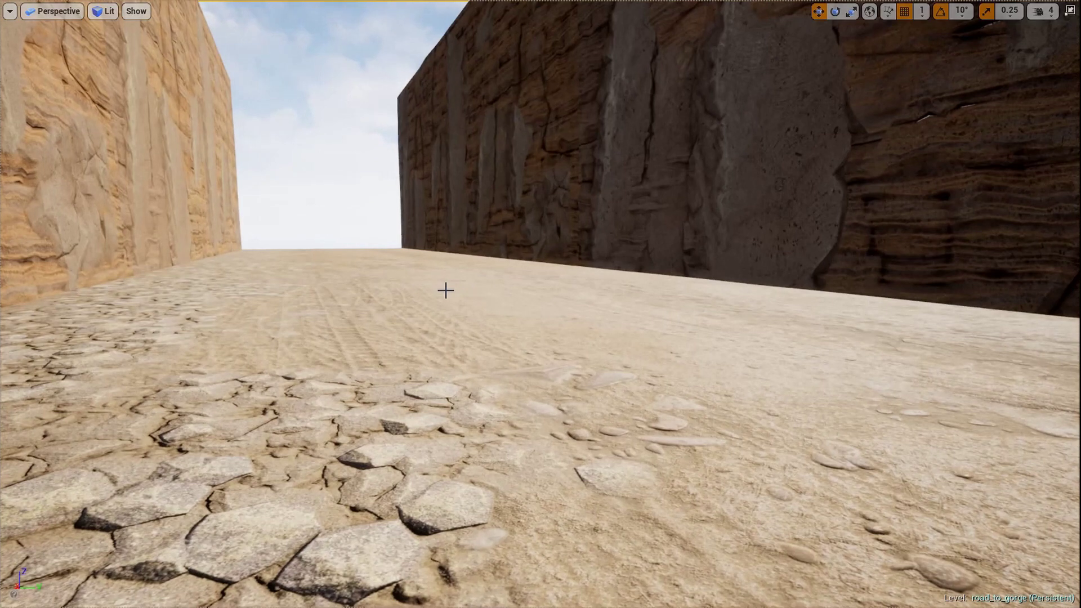
{"action": "key", "text": "alt+p"}
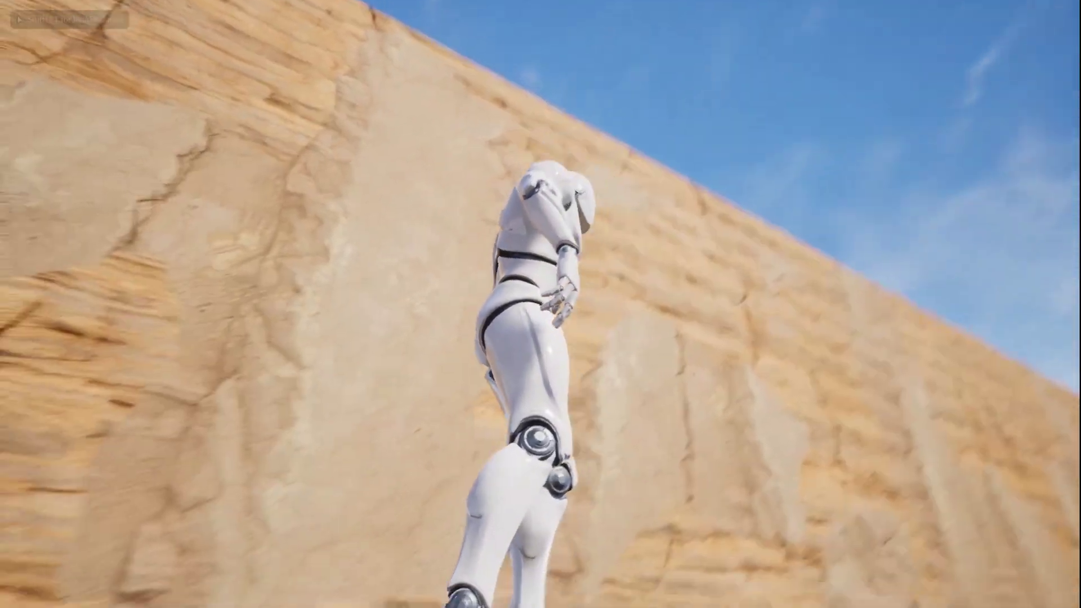
{"action": "key", "text": "d"}
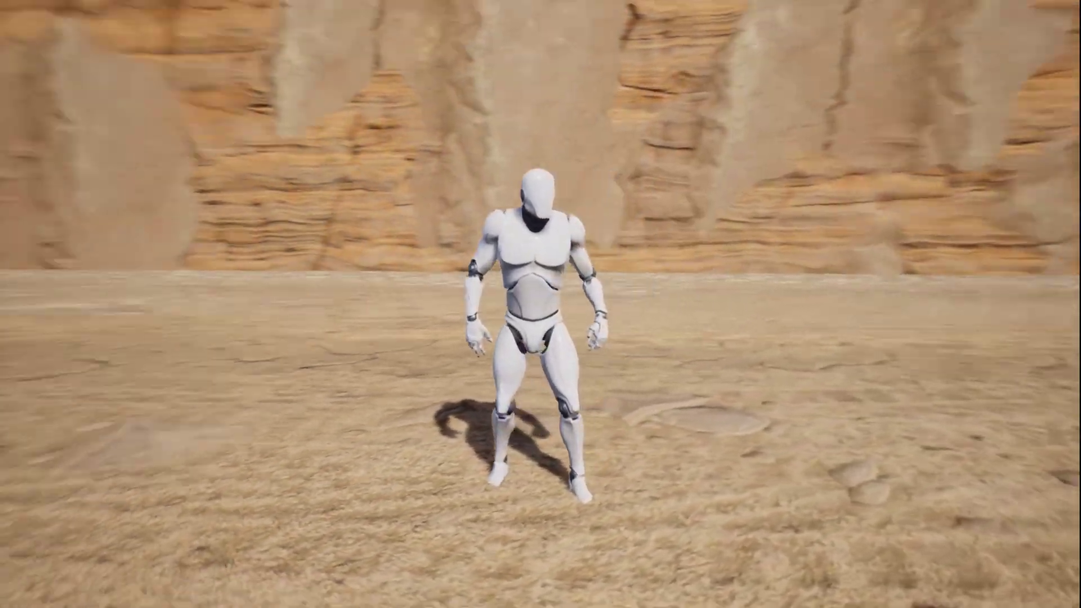
{"action": "key", "text": "s"}
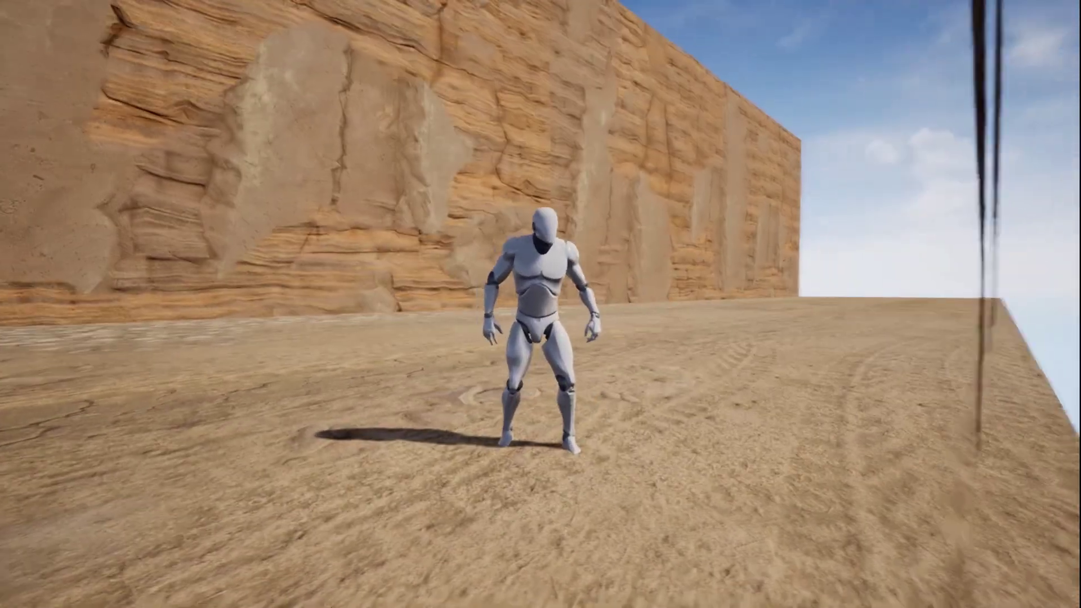
{"action": "key", "text": "a"}
{"action": "key", "text": "w"}
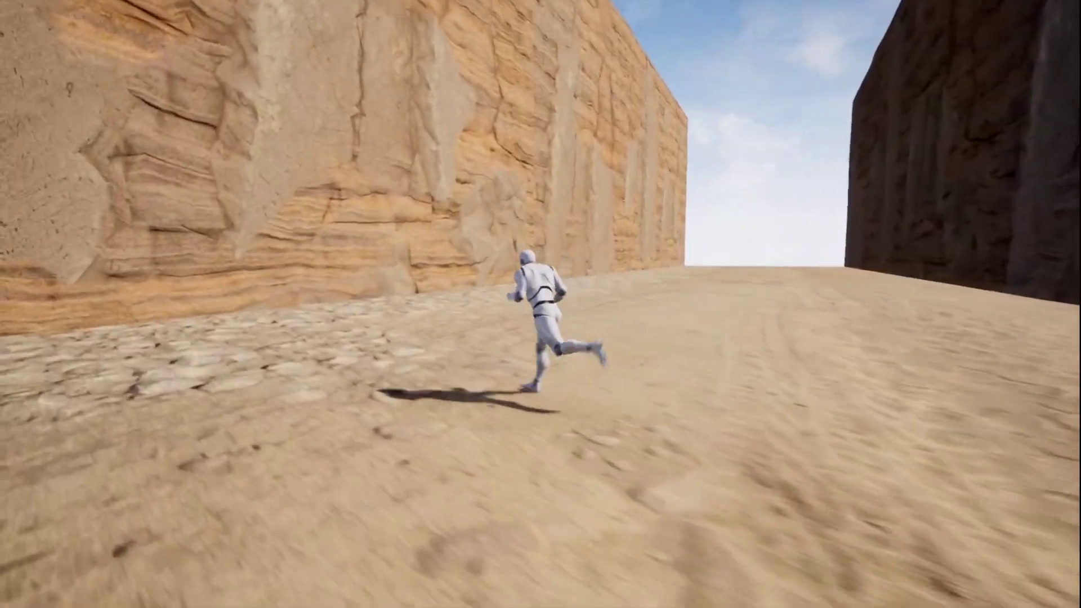
{"action": "key", "text": "a"}
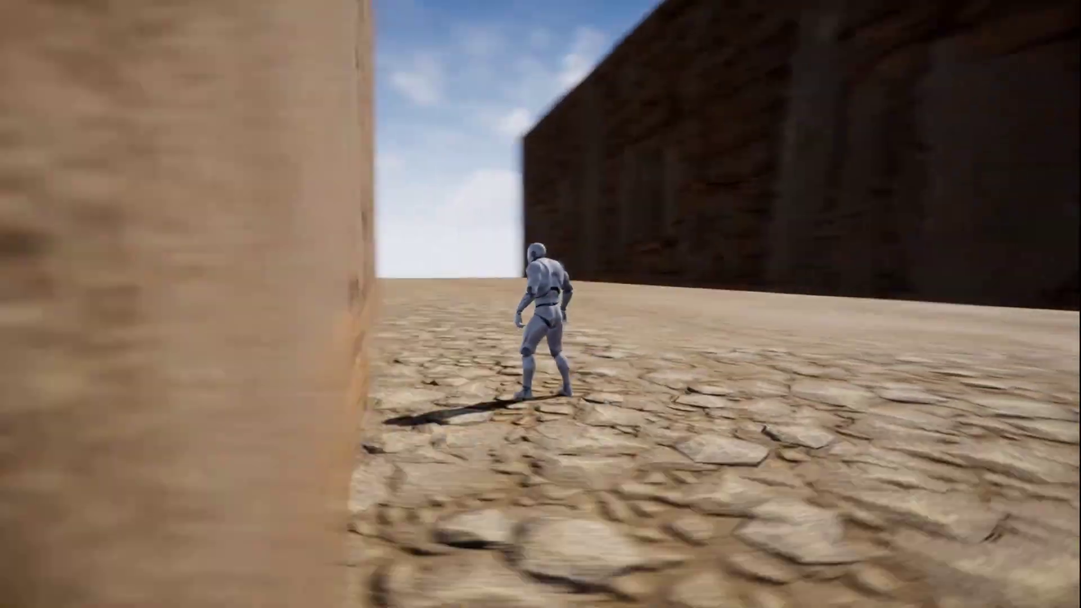
{"action": "key", "text": "Escape"}
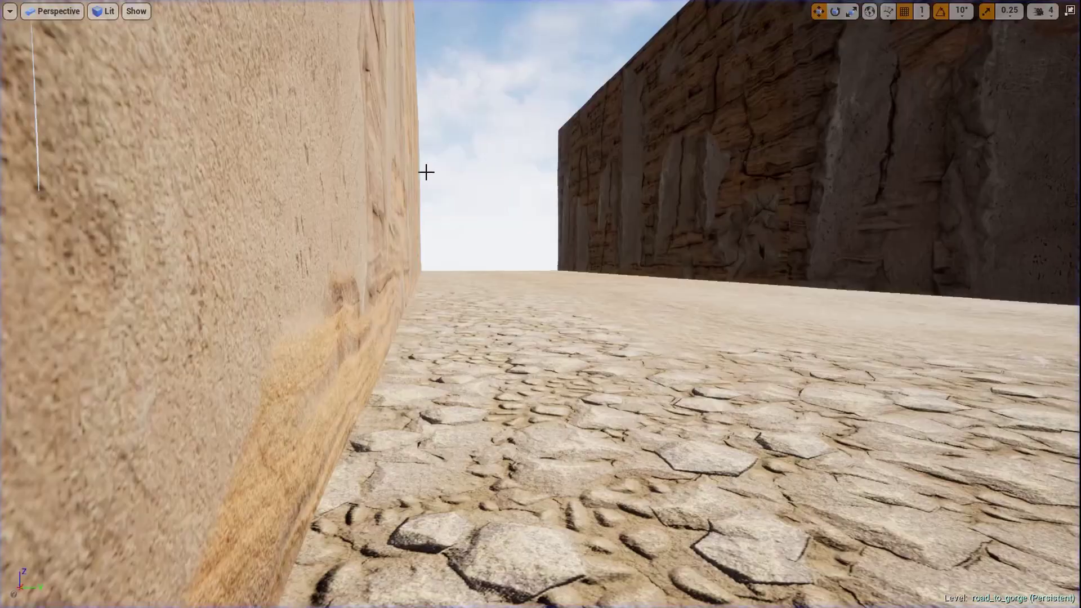
Step: Disable the CameraBoom's Do Collision Test option, compile, and play-test how the camera passes through the ground and canyon walls
{"action": "key", "text": "F11"}
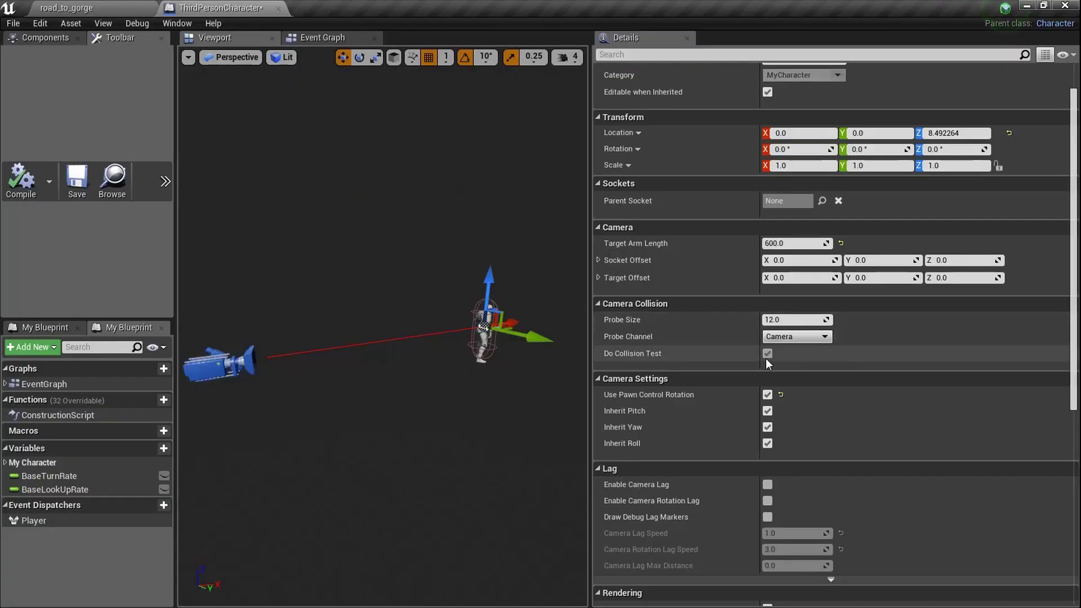
{"action": "left_click", "coordinate": [61, 7]}
{"action": "key", "text": "F11"}
{"action": "key", "text": "alt+p"}
{"action": "key", "text": "w"}
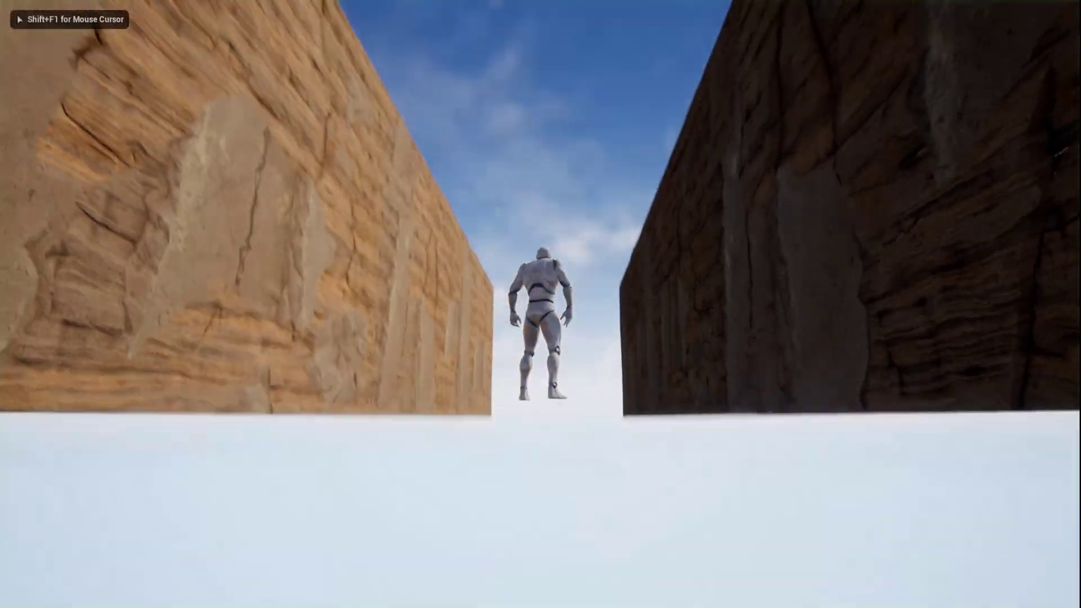
{"action": "key", "text": "space"}
{"action": "key", "text": "d"}
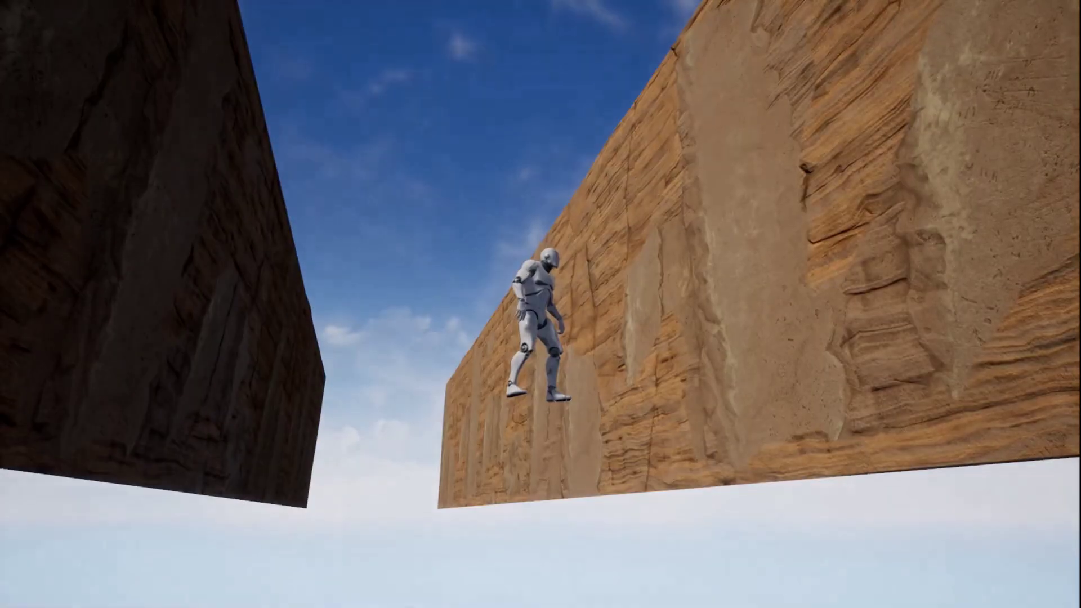
{"action": "key", "text": "w"}
{"action": "key", "text": "d"}
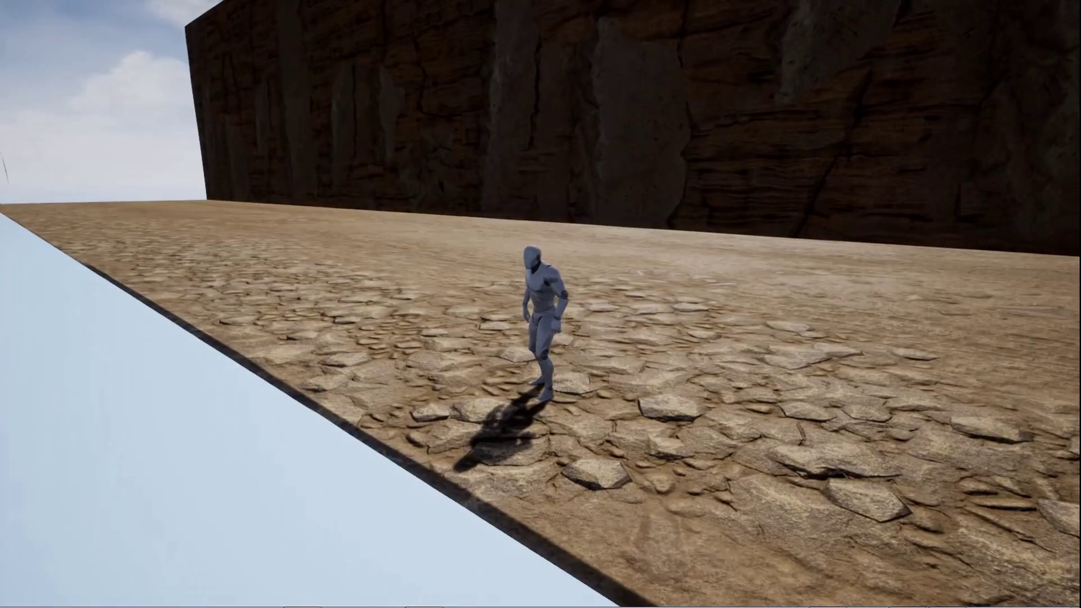
{"action": "key", "text": "Escape"}
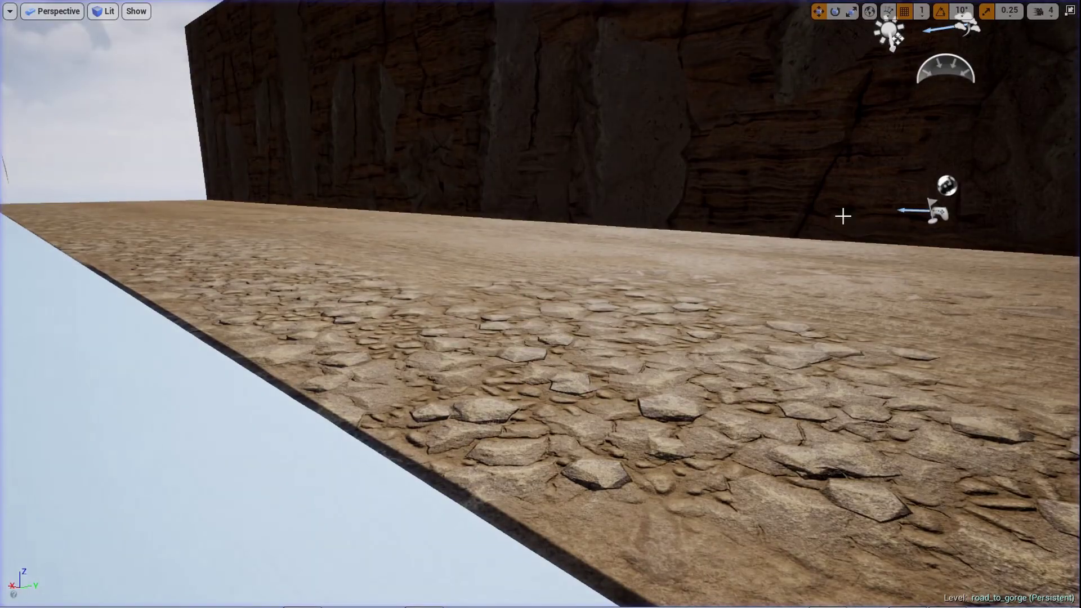
{"action": "key", "text": "F11"}
Step: Re-enable the CameraBoom's Do Collision Test, turn off Use Pawn Control Rotation, compile, and return to the road_to_gorge level
{"action": "left_click", "coordinate": [217, 7]}
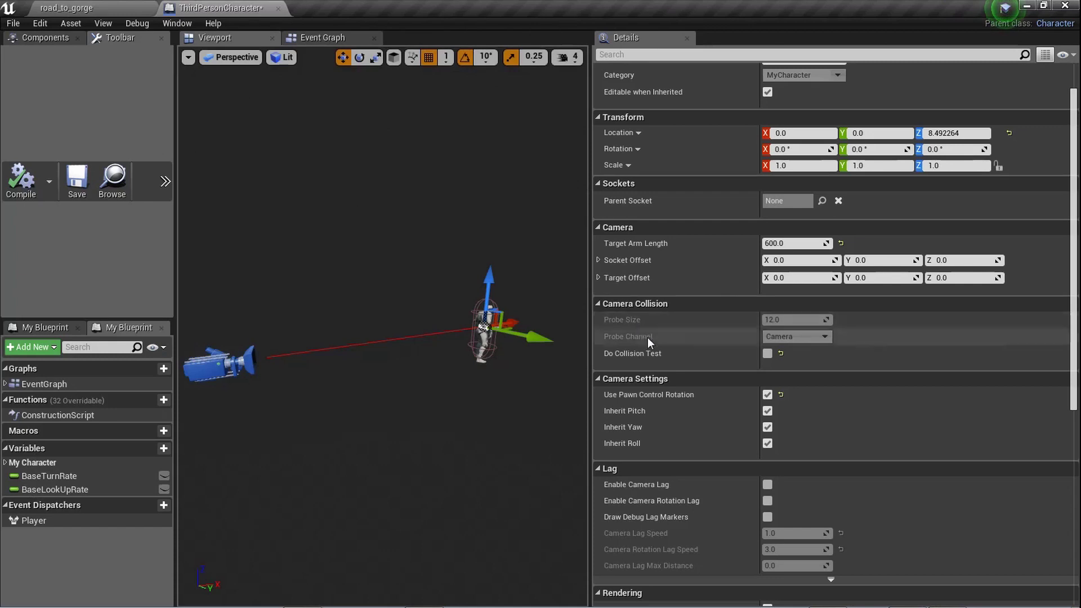
{"action": "left_click", "coordinate": [768, 359]}
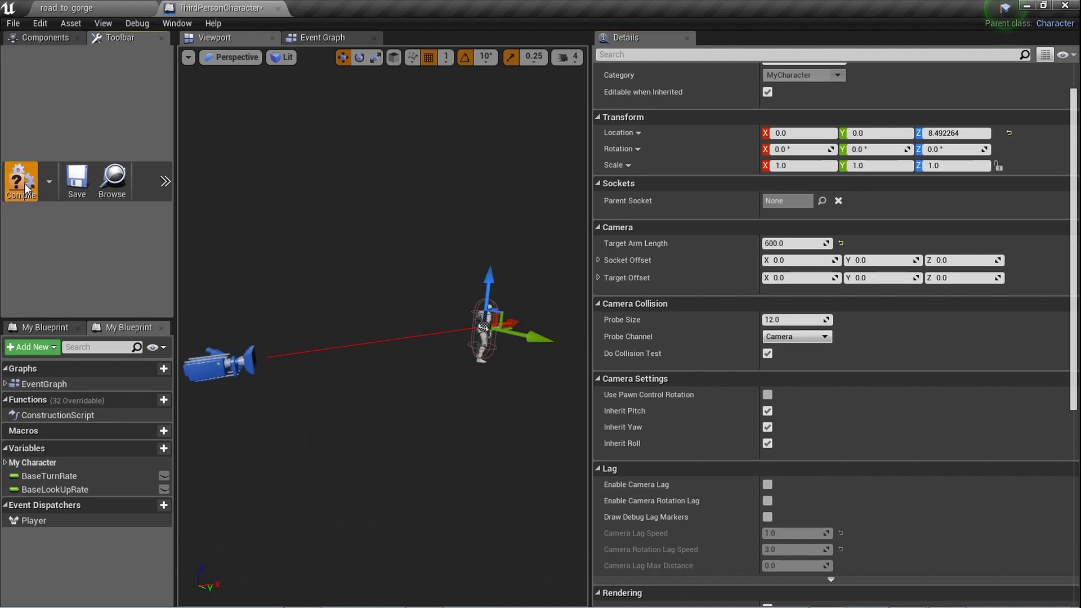
{"action": "left_click", "coordinate": [90, 6]}
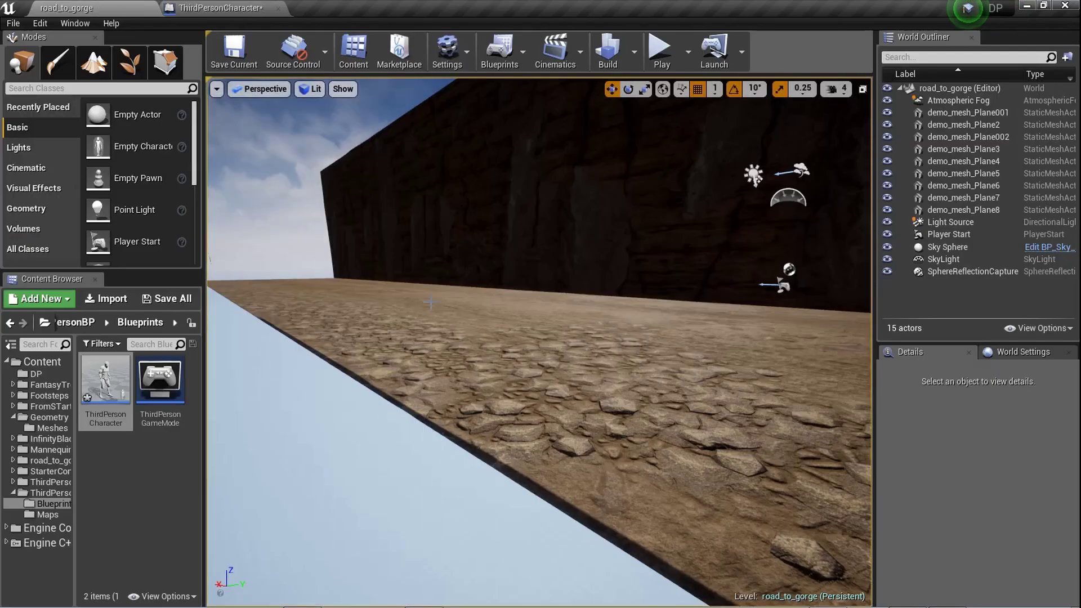
Step: Play-test the level in full screen with Use Pawn Control Rotation off, checking how the camera follows the character
{"action": "key", "text": "F11"}
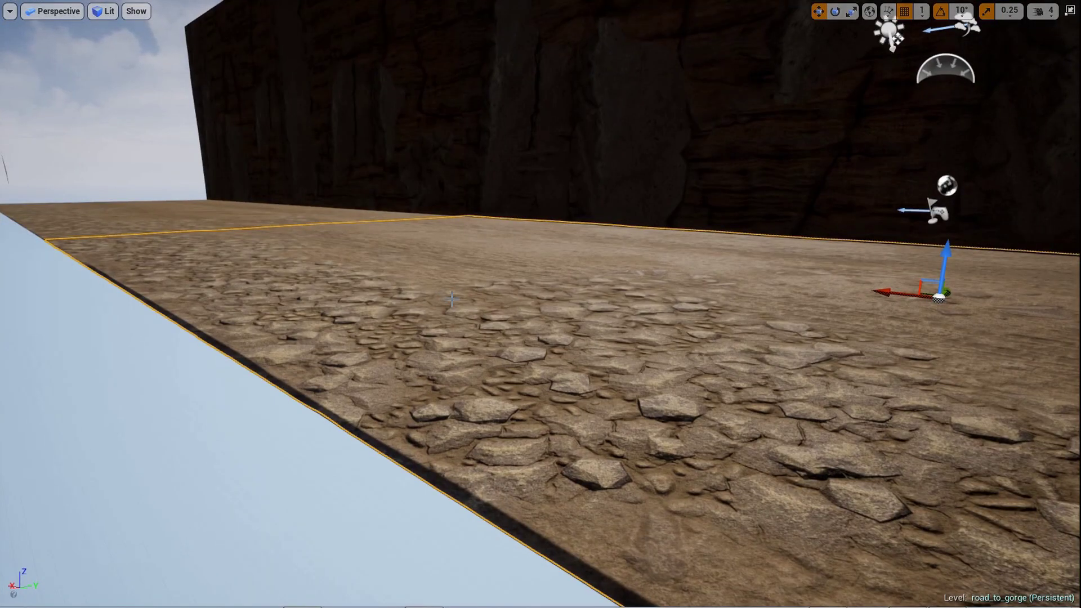
{"action": "key", "text": "alt+p"}
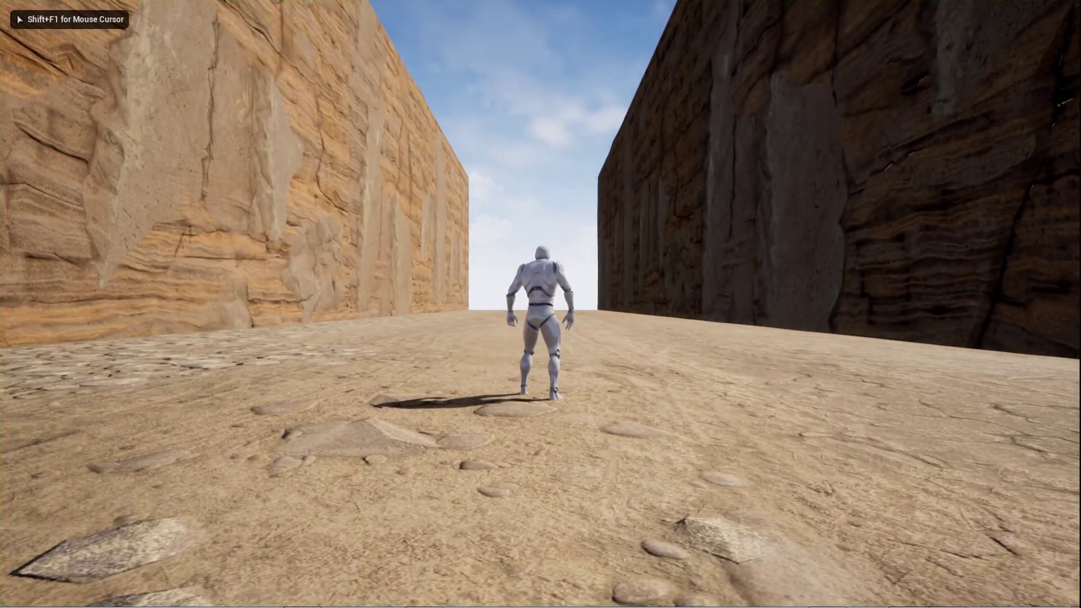
{"action": "key", "text": "w"}
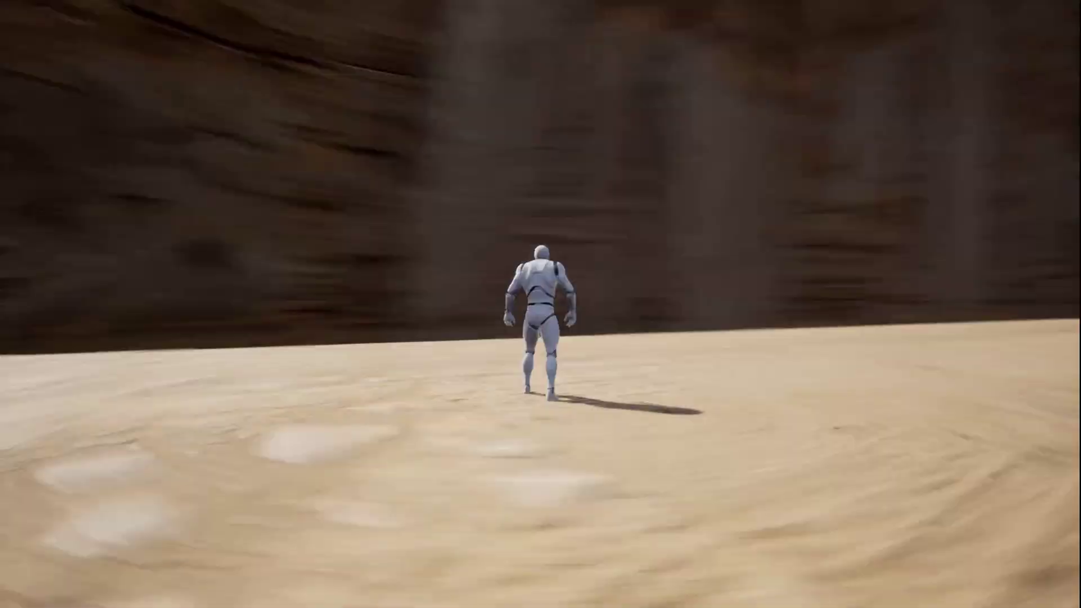
{"action": "key", "text": "Escape"}
{"action": "key", "text": "F11"}
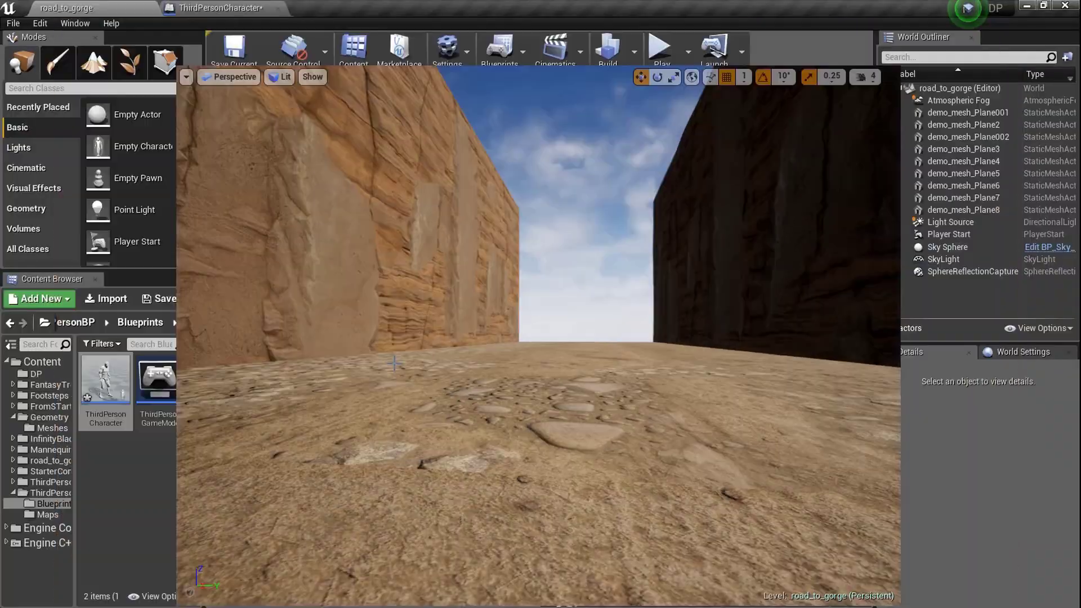
Step: Re-enable the CameraBoom's Use Pawn Control Rotation and play-test in full screen how the camera orbits the running character
{"action": "left_click", "coordinate": [238, 7]}
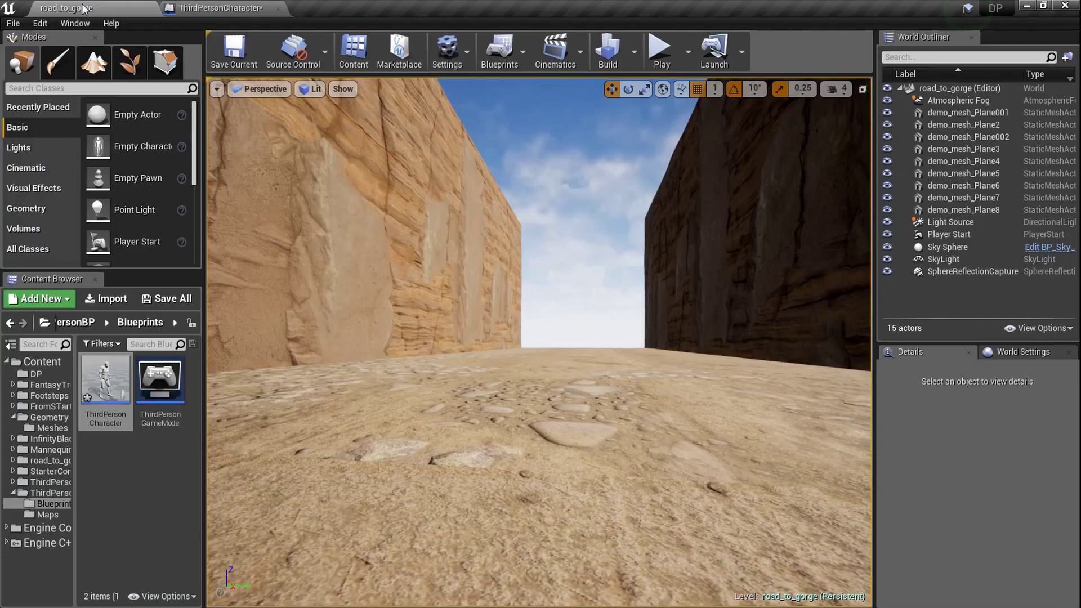
{"action": "key", "text": "F11"}
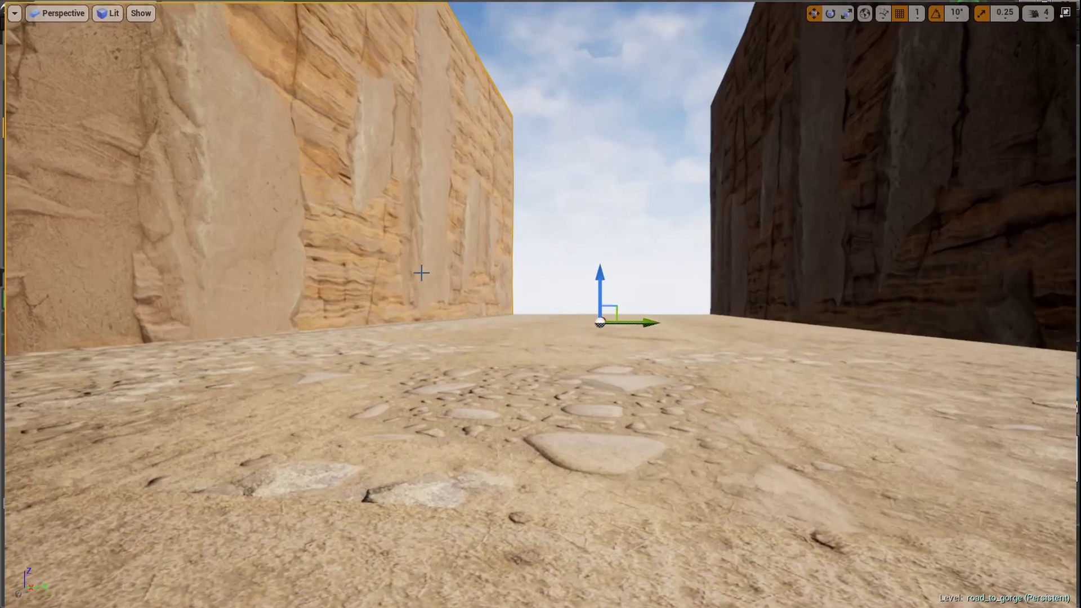
{"action": "key", "text": "alt+p"}
{"action": "key", "text": "a"}
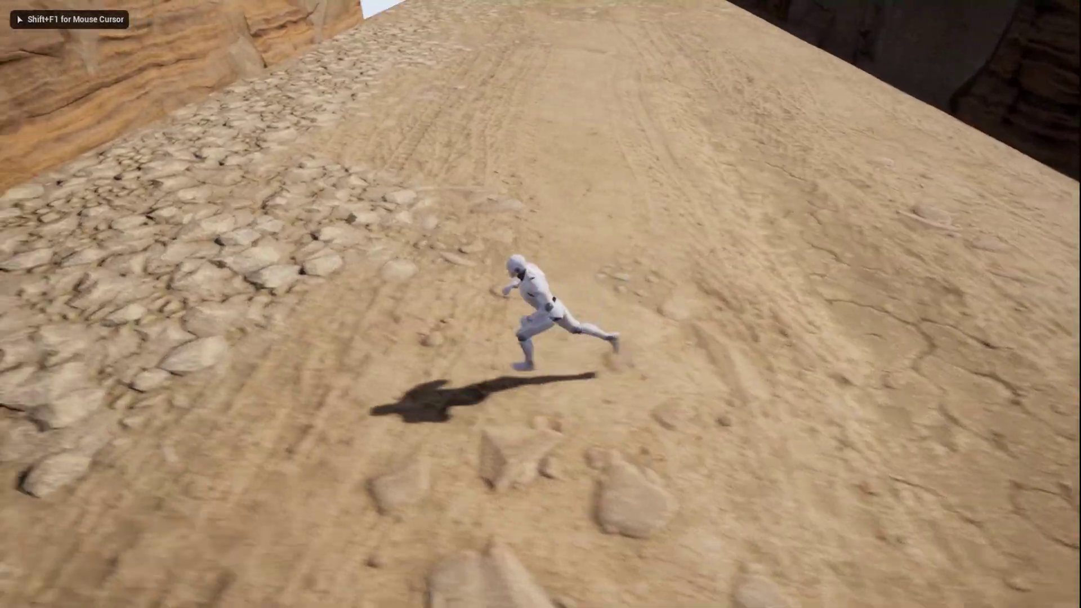
{"action": "key", "text": "d"}
{"action": "key", "text": "w"}
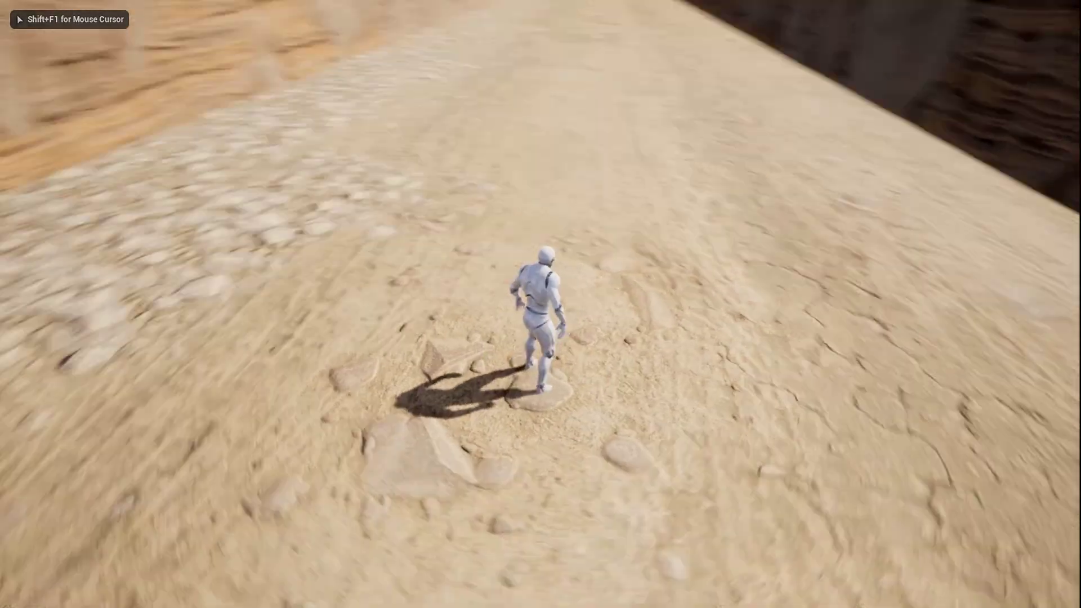
{"action": "key", "text": "d"}
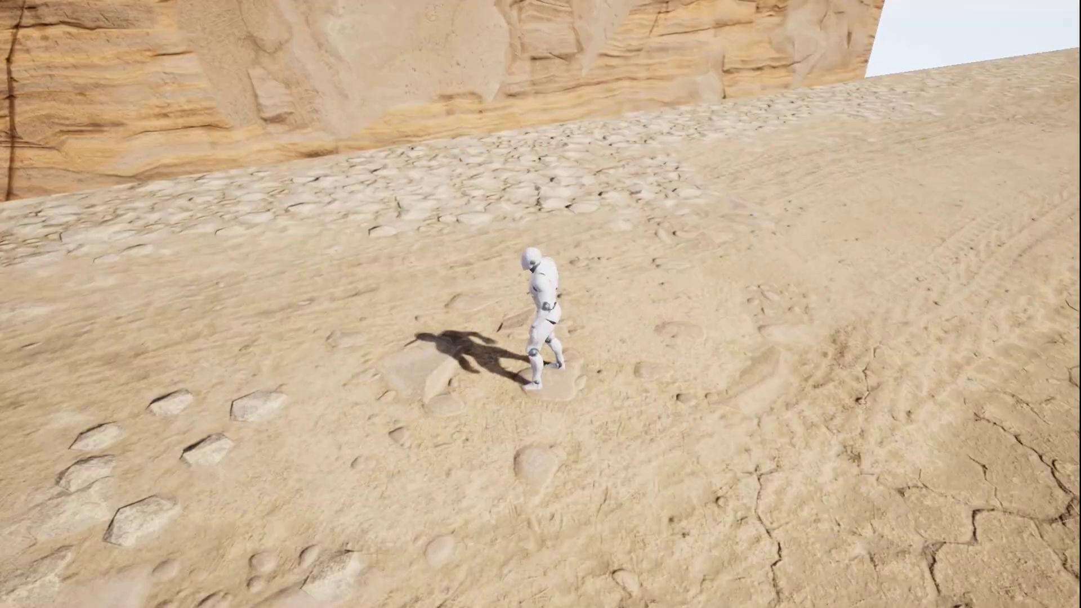
{"action": "key", "text": "w"}
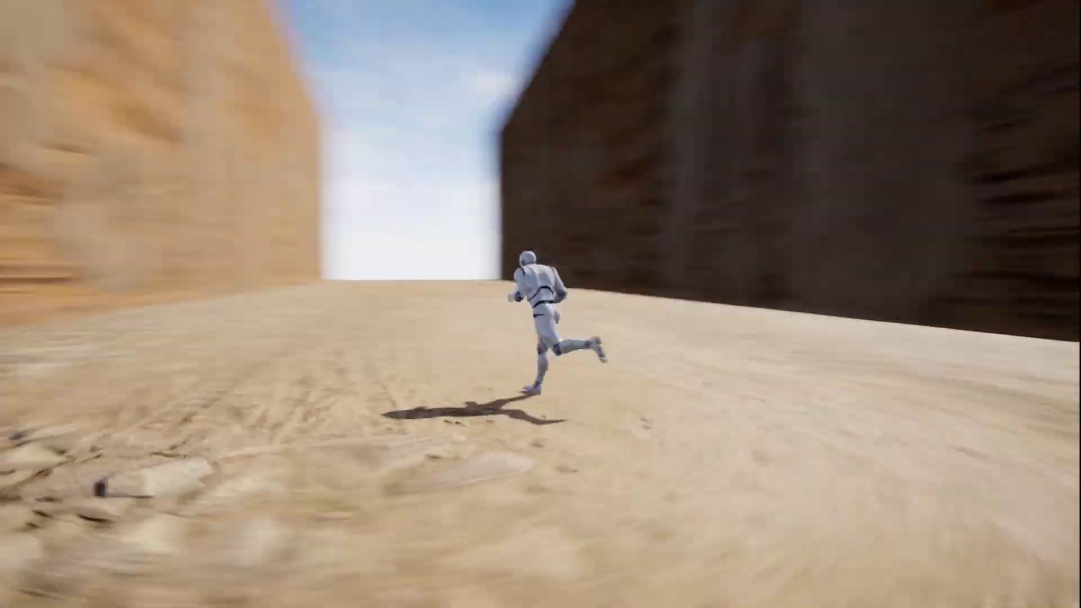
{"action": "key", "text": "Escape"}
{"action": "key", "text": "F11"}
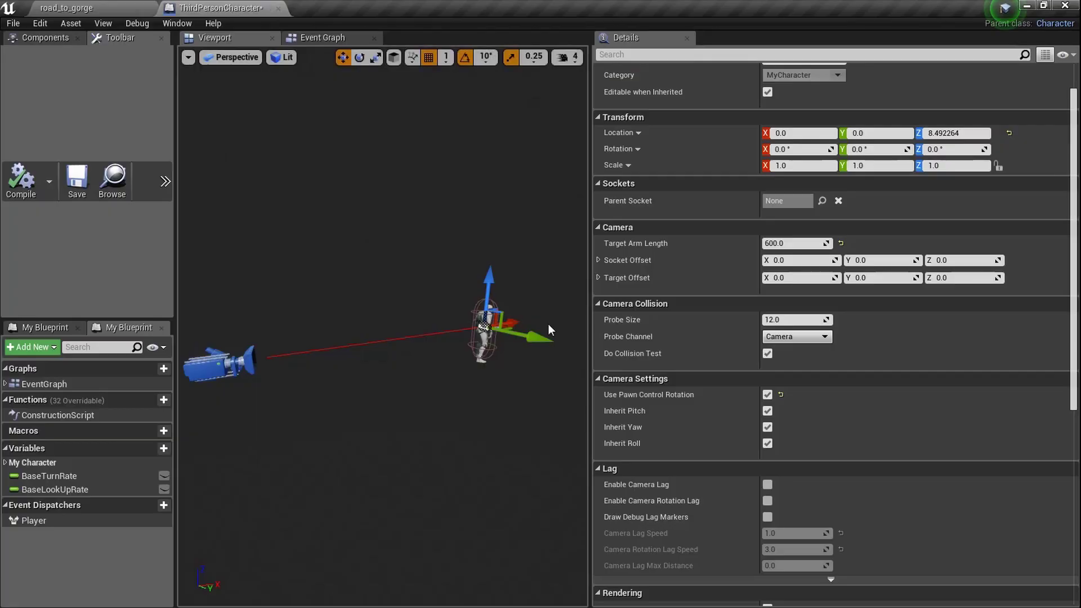
Step: Turn on Enable Camera Lag for the CameraBoom, set Camera Lag Speed to 10, and compile the blueprint
{"action": "scroll", "coordinate": [742, 381], "scroll_direction": "up", "scroll_amount": 1}
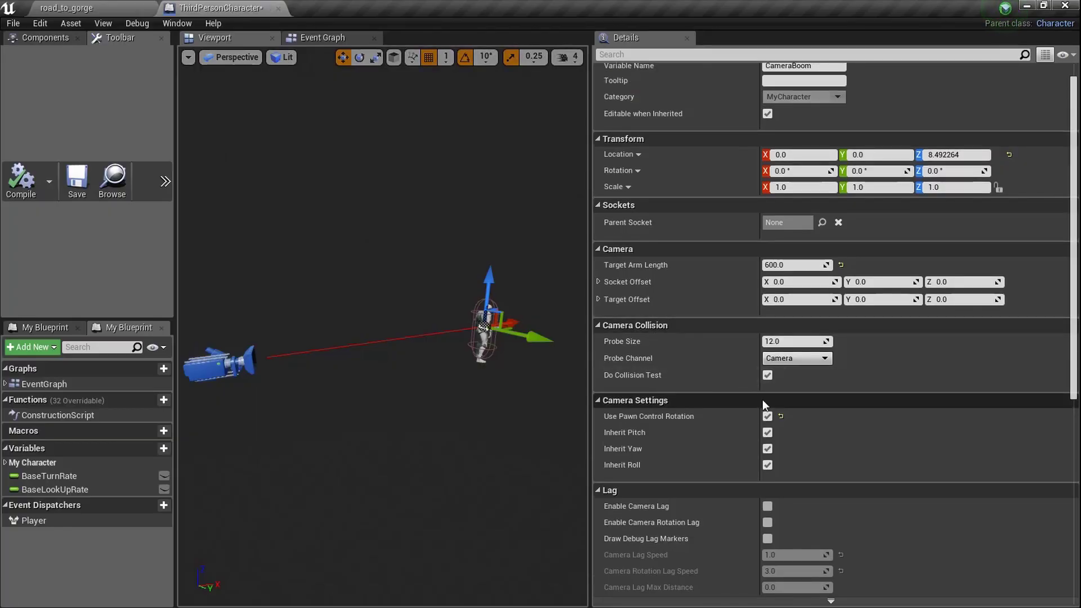
{"action": "scroll", "coordinate": [762, 444], "scroll_direction": "down", "scroll_amount": 3}
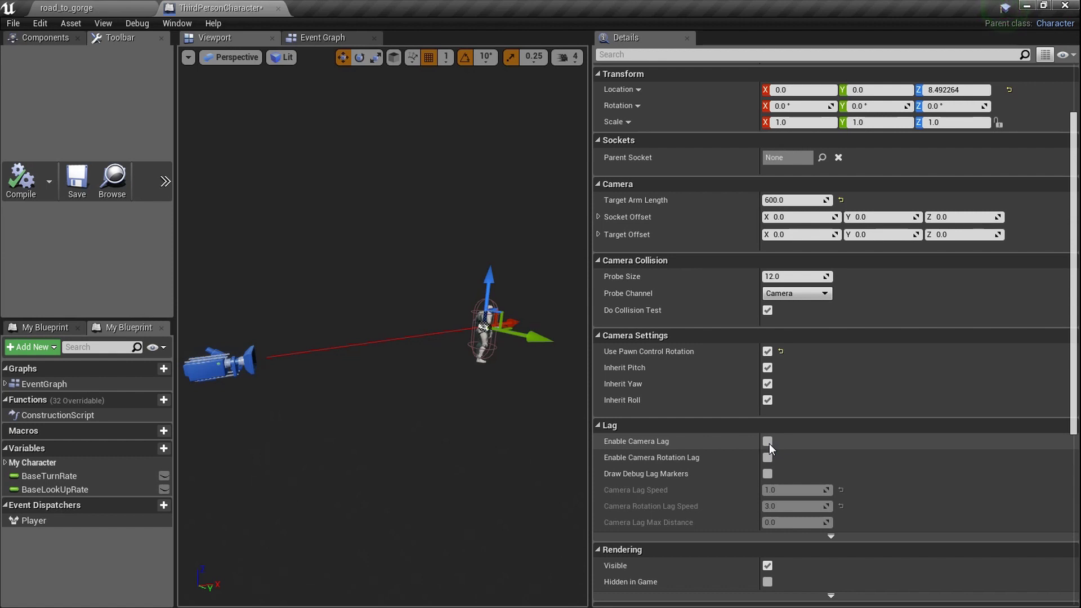
{"action": "left_click", "coordinate": [767, 441]}
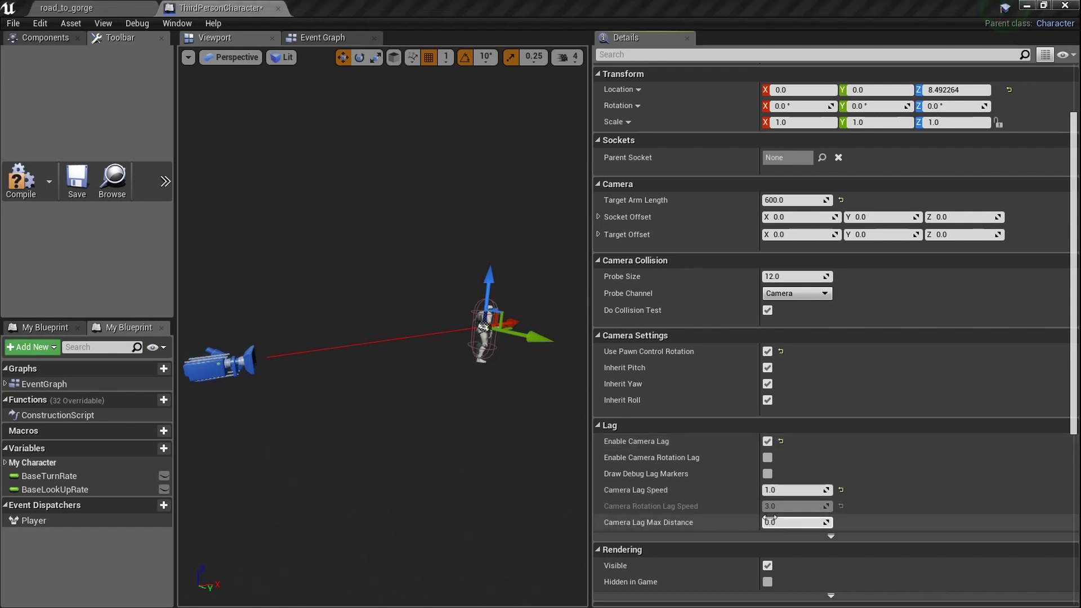
{"action": "left_click", "coordinate": [799, 490]}
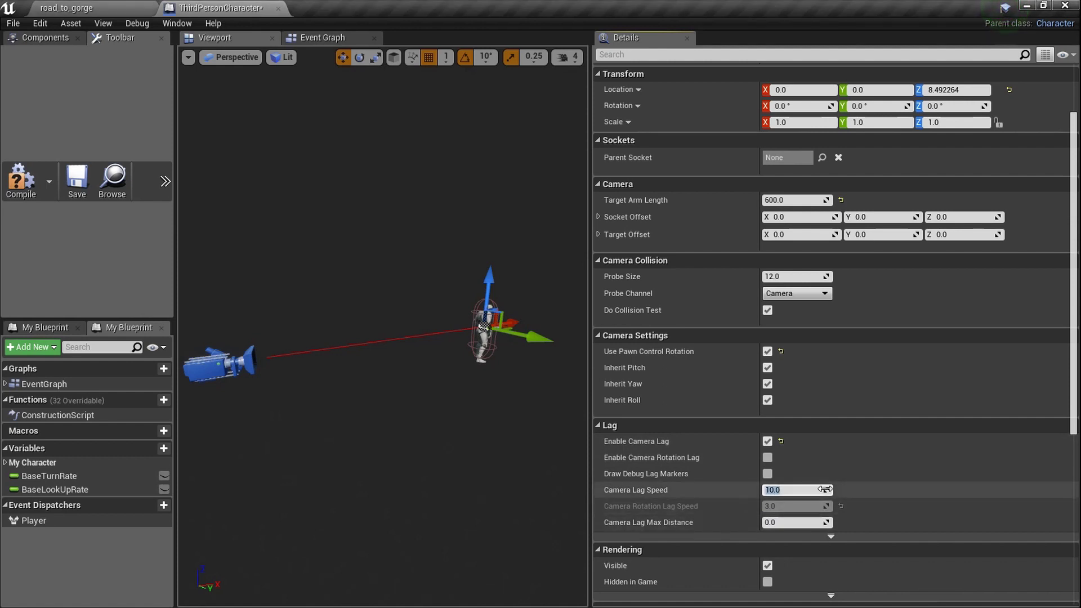
{"action": "left_click", "coordinate": [29, 183]}
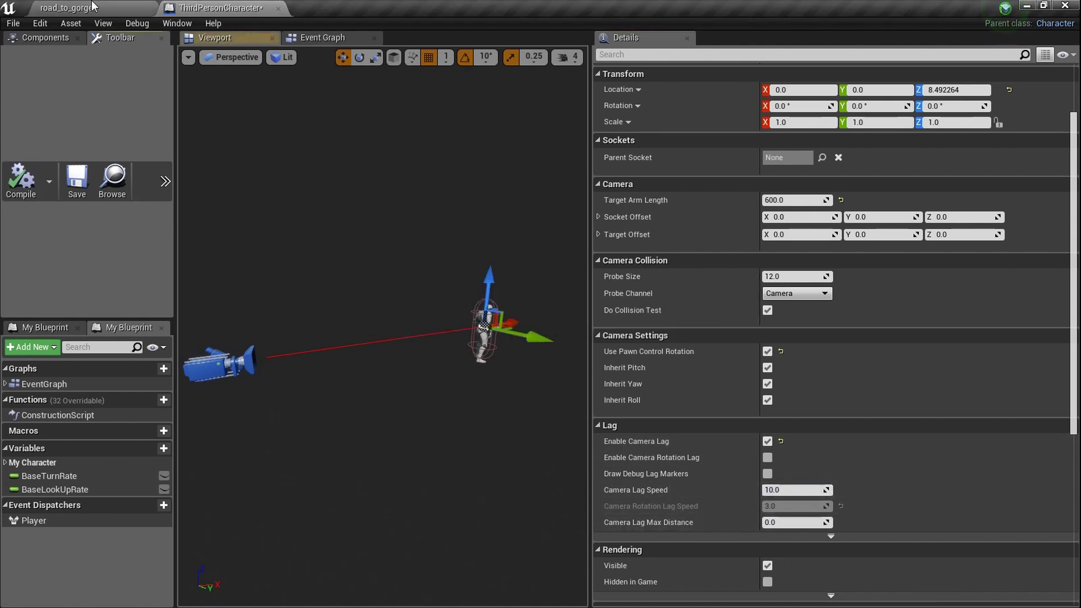
Step: Play-test the road_to_gorge level in full screen, running sideways and forward to check the camera lag at speed 10
{"action": "left_click", "coordinate": [91, 7]}
{"action": "left_click", "coordinate": [414, 280]}
{"action": "key", "text": "F11"}
{"action": "key", "text": "alt+p"}
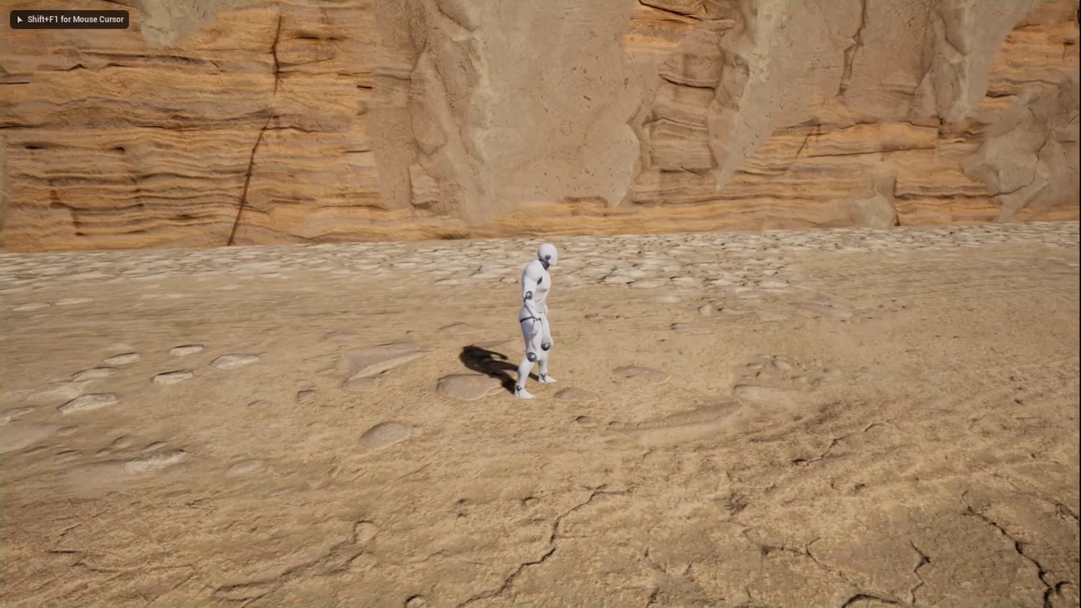
{"action": "key", "text": "d"}
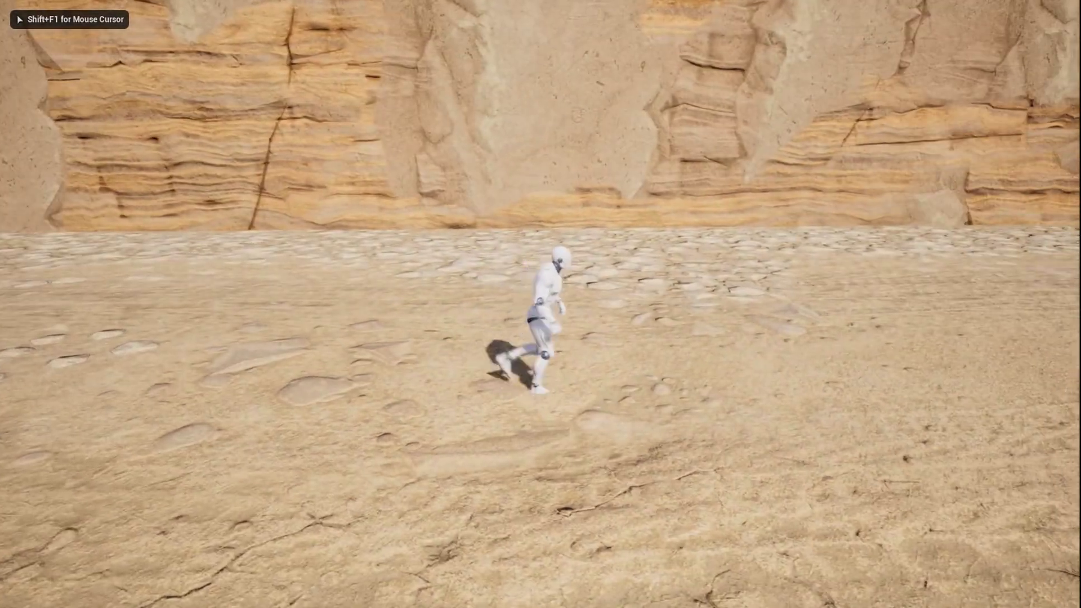
{"action": "key", "text": "d"}
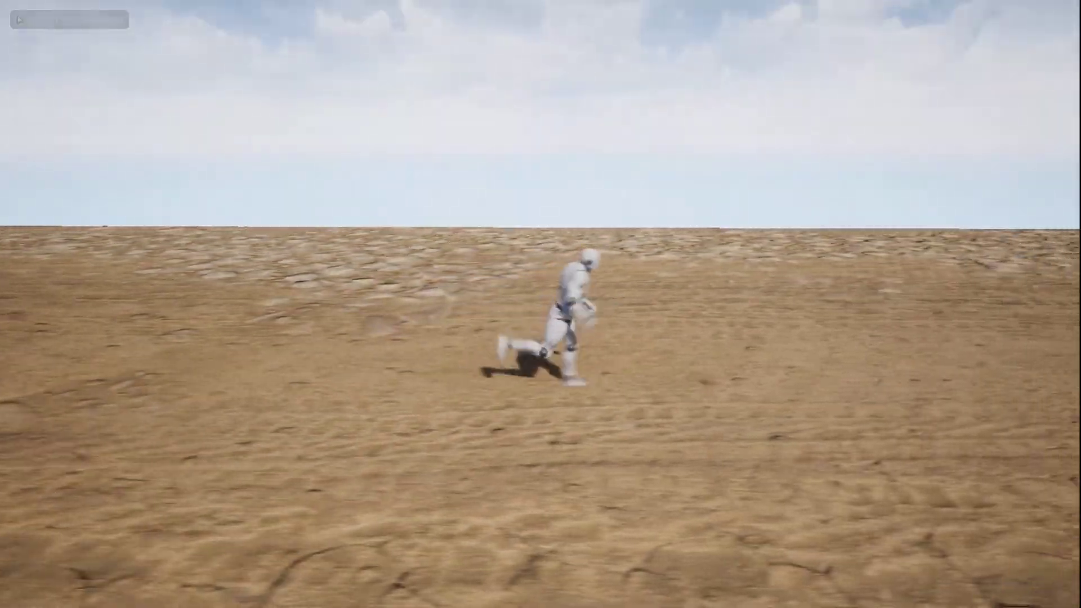
{"action": "key", "text": "w"}
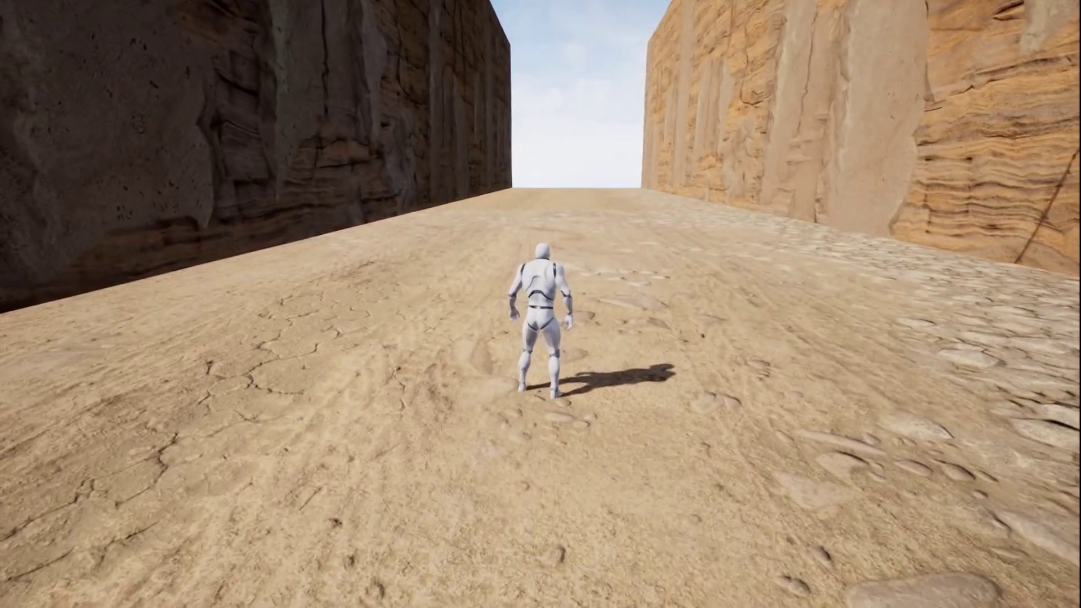
{"action": "key", "text": "Escape"}
{"action": "key", "text": "F11"}
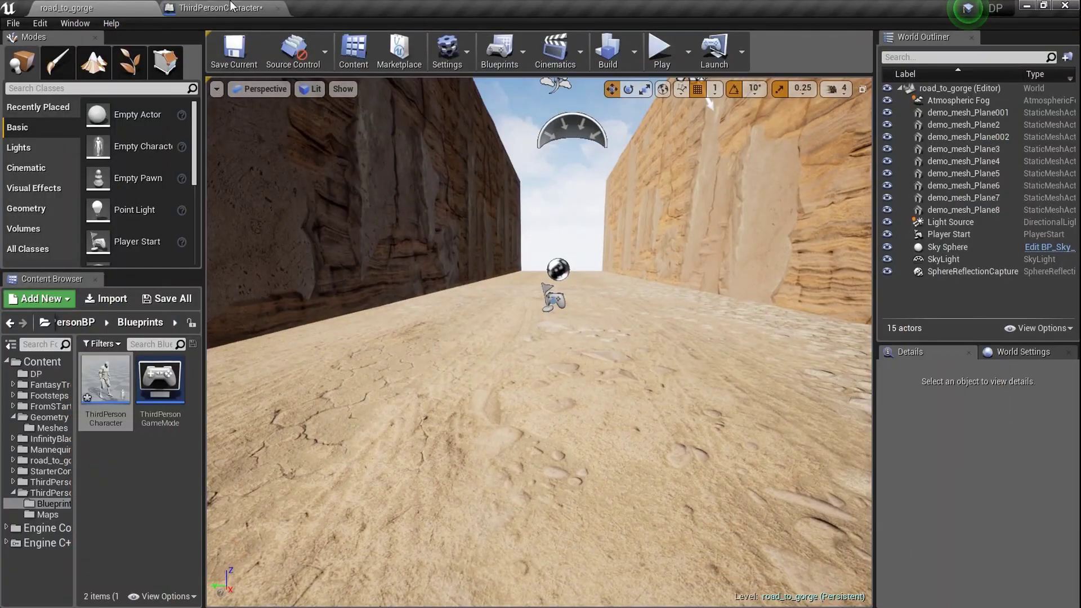
Step: Set the CameraBoom's Camera Lag Speed to 2, compile, and launch the road_to_gorge level in full screen
{"action": "left_click", "coordinate": [225, 7]}
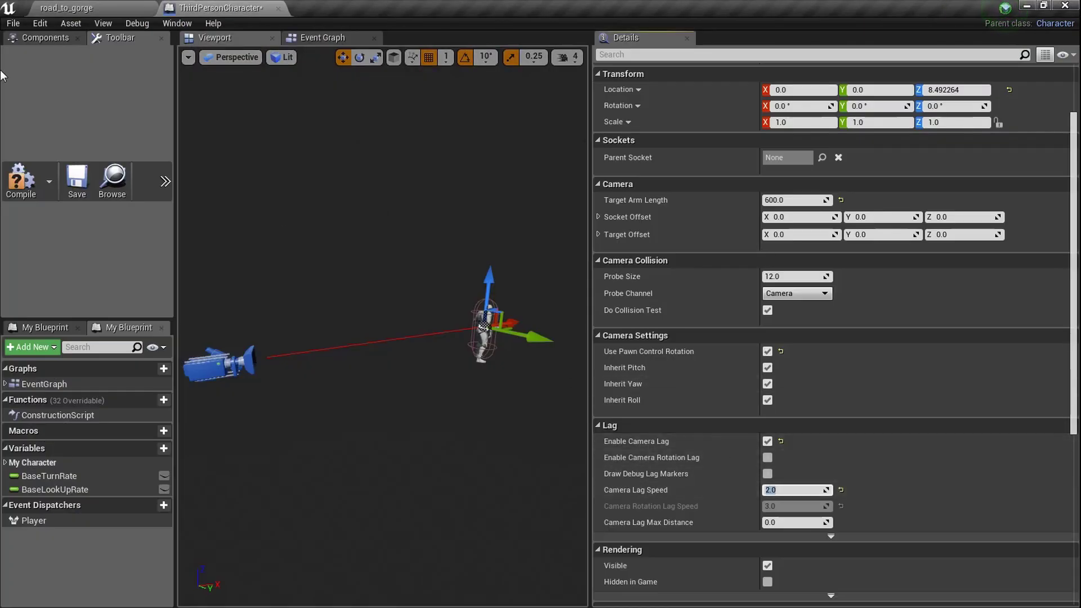
{"action": "left_click", "coordinate": [66, 7]}
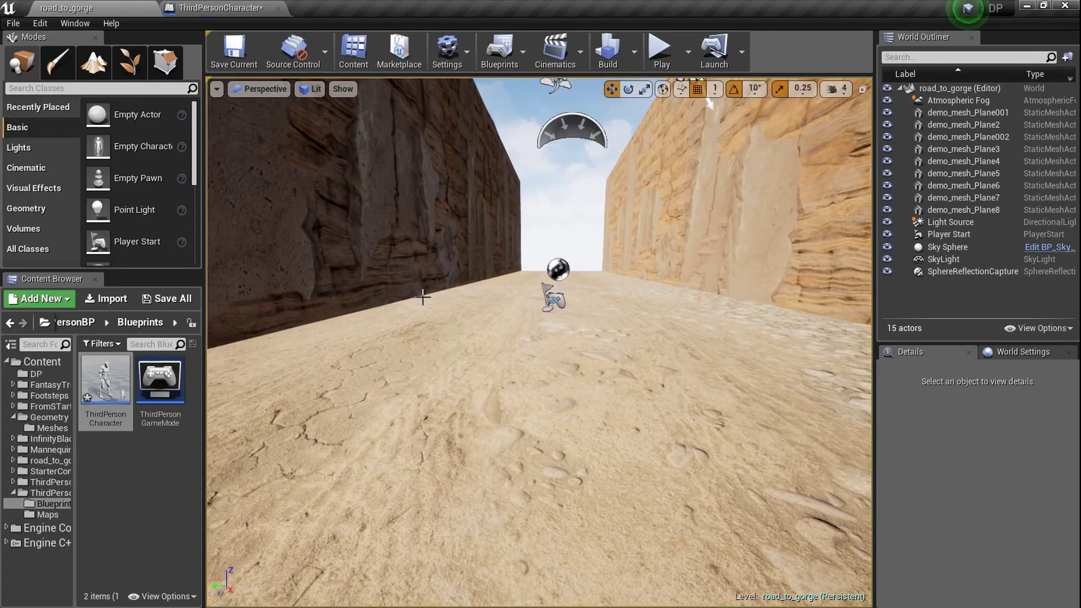
{"action": "key", "text": "F11"}
{"action": "key", "text": "alt+p"}
Step: Play-test the road_to_gorge level, running forward and sideways while turning the view to check camera lag at speed 2
{"action": "key", "text": "w"}
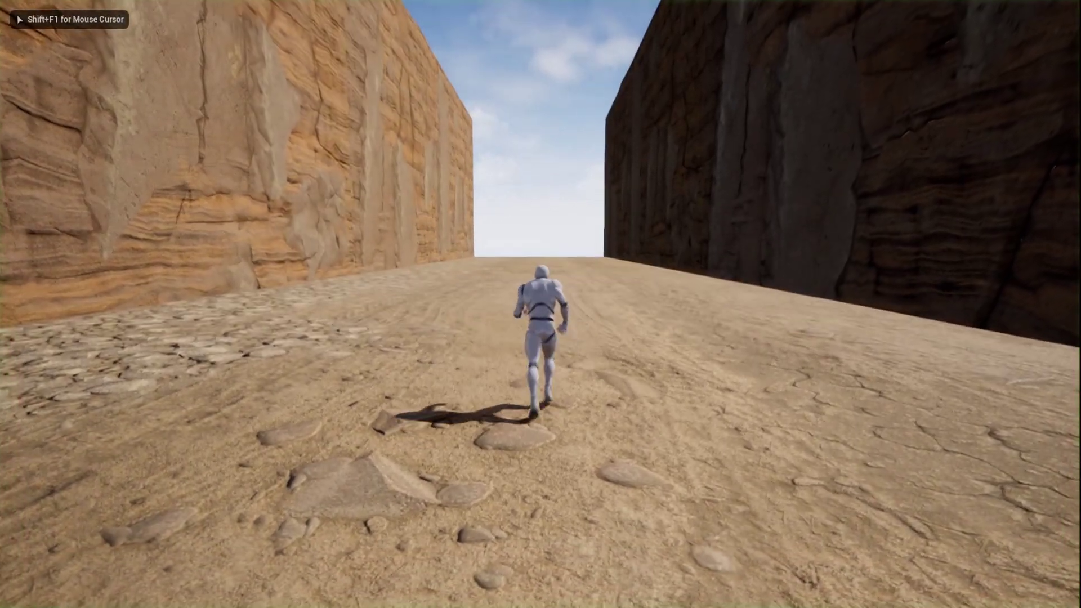
{"action": "key", "text": "a"}
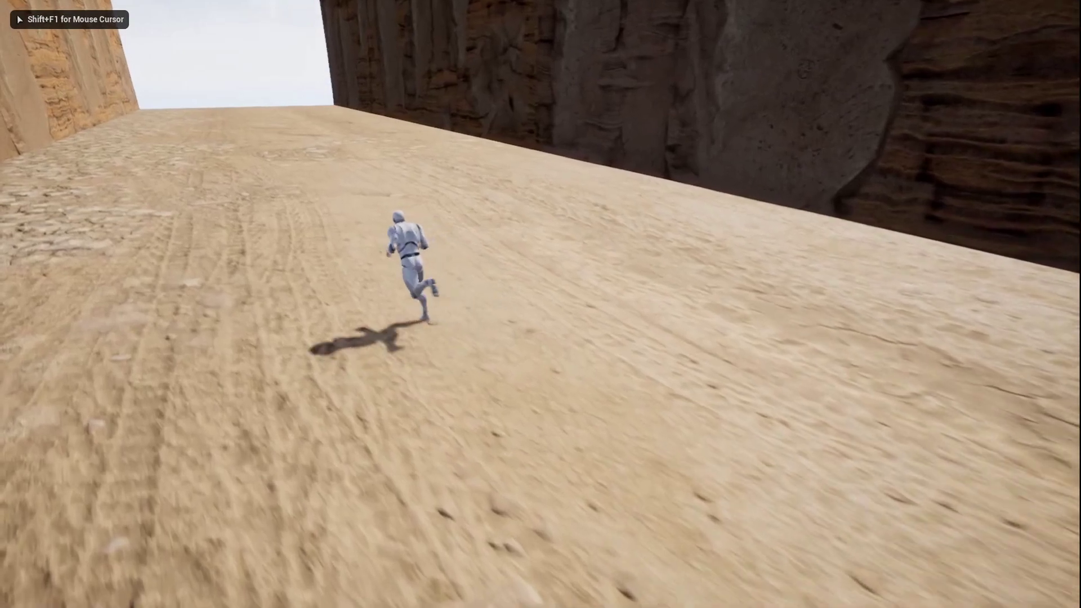
{"action": "key", "text": "d"}
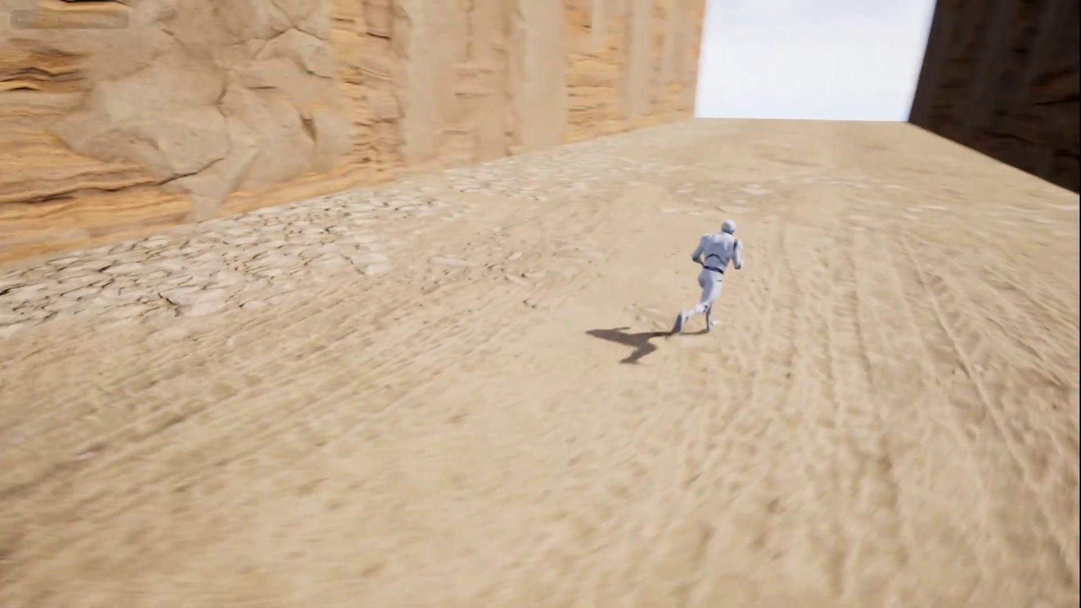
{"action": "key", "text": "a"}
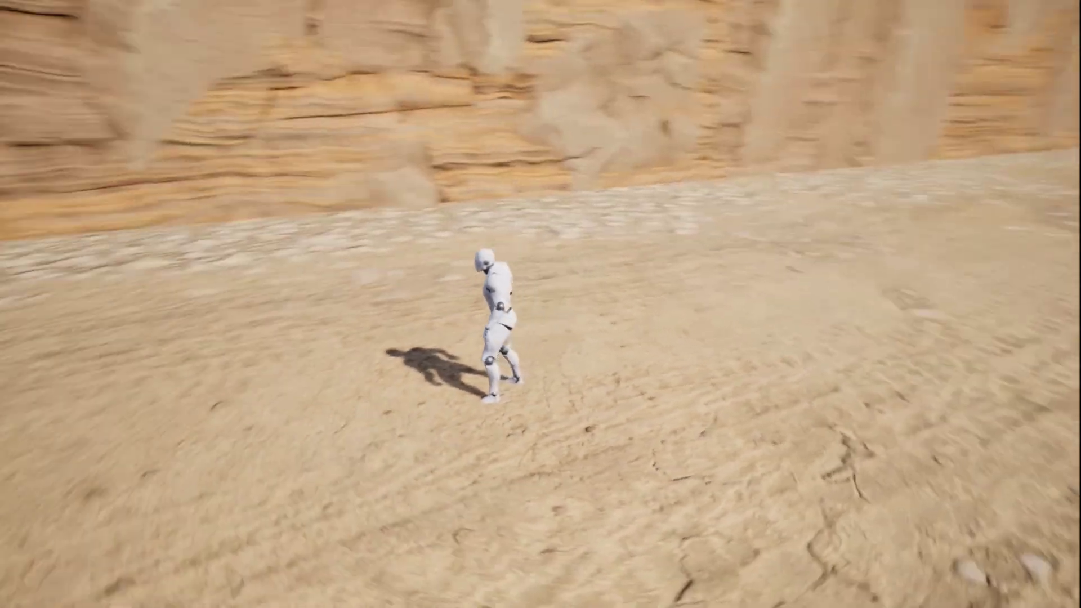
{"action": "key", "text": "a"}
{"action": "key", "text": "w"}
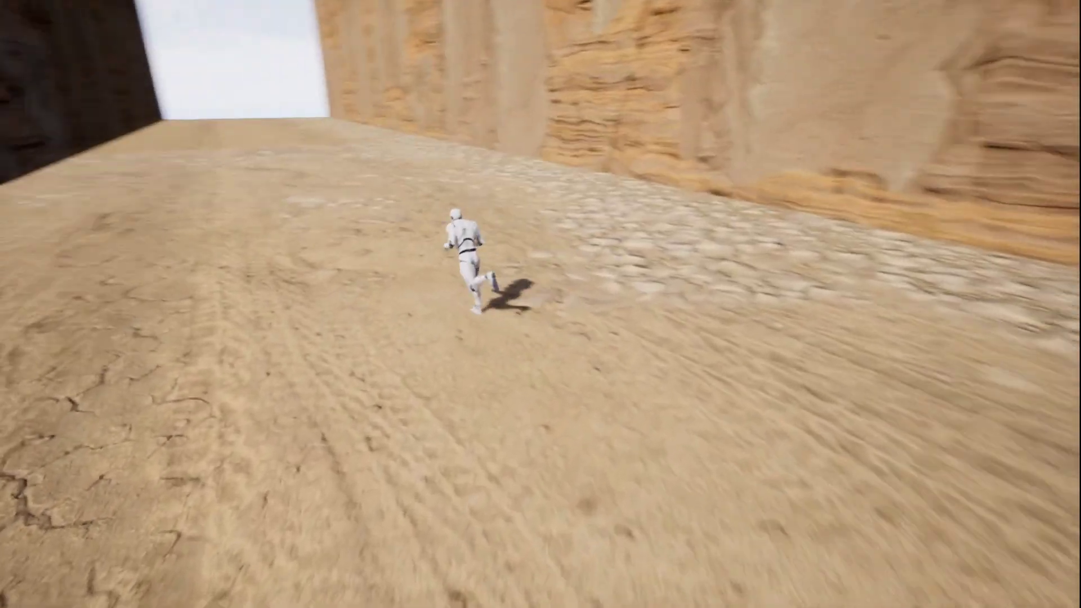
{"action": "key", "text": "w"}
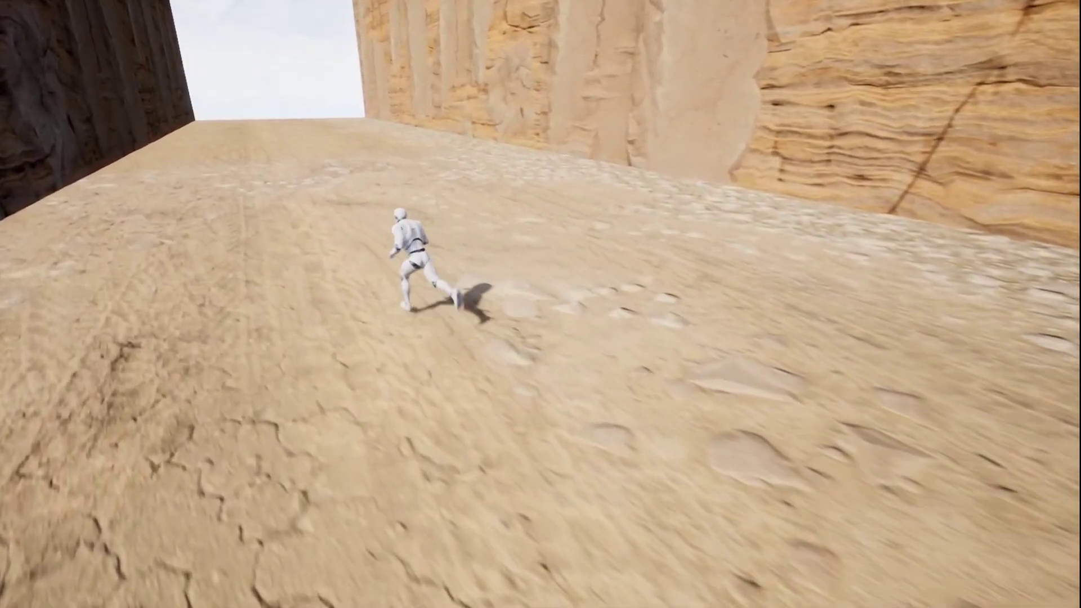
{"action": "key", "text": "d"}
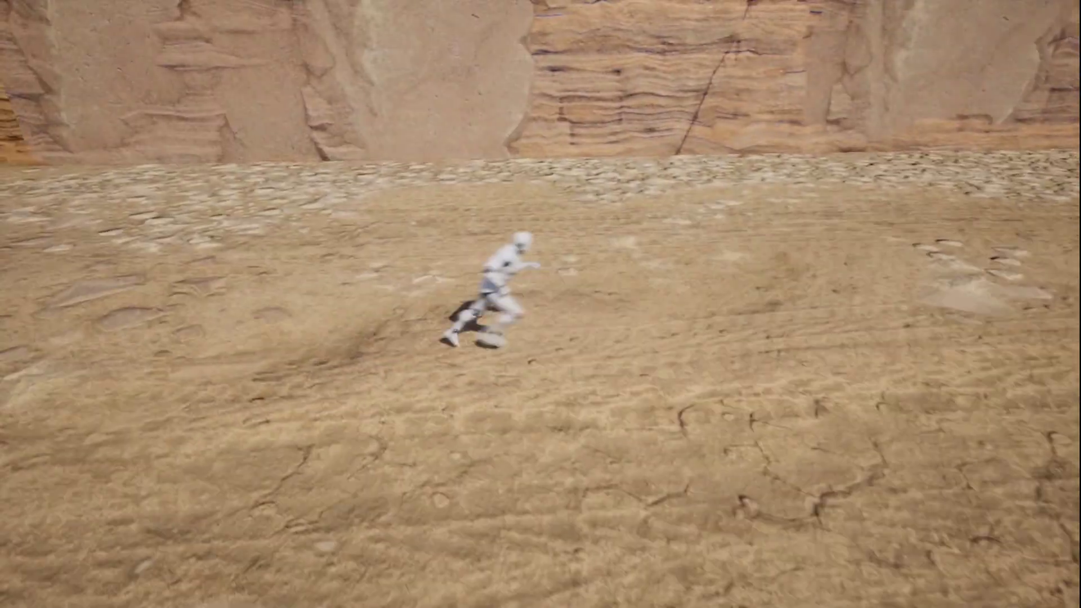
{"action": "key", "text": "d"}
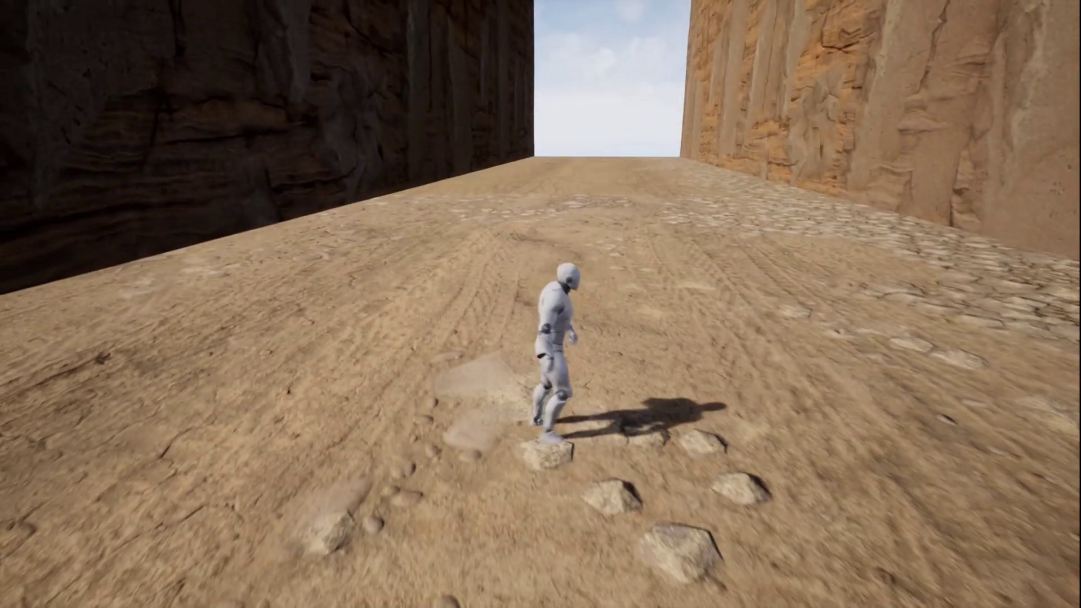
{"action": "key", "text": "w"}
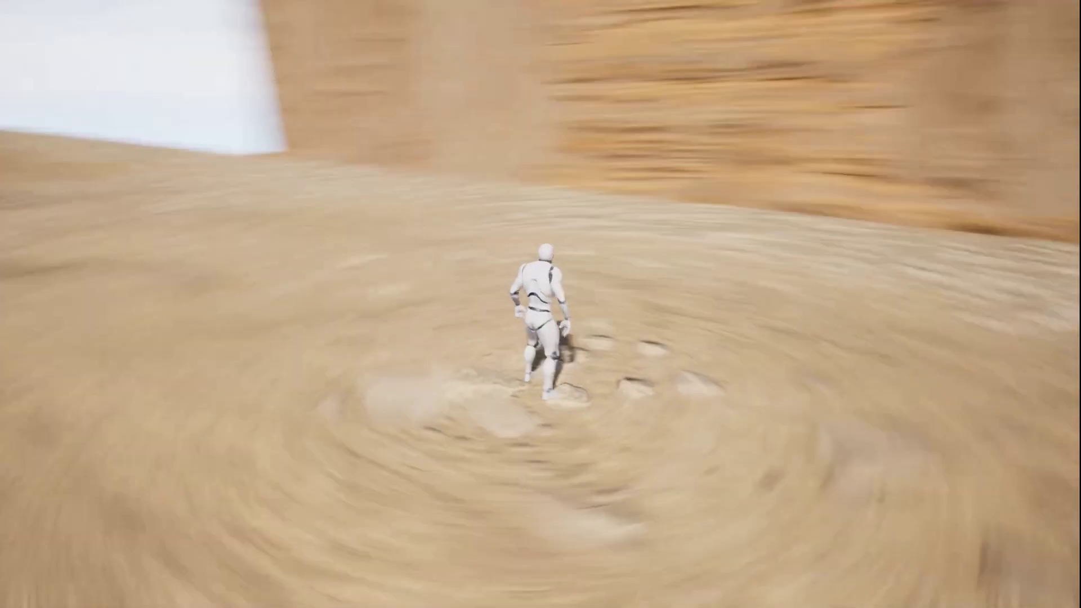
{"action": "key", "text": "w"}
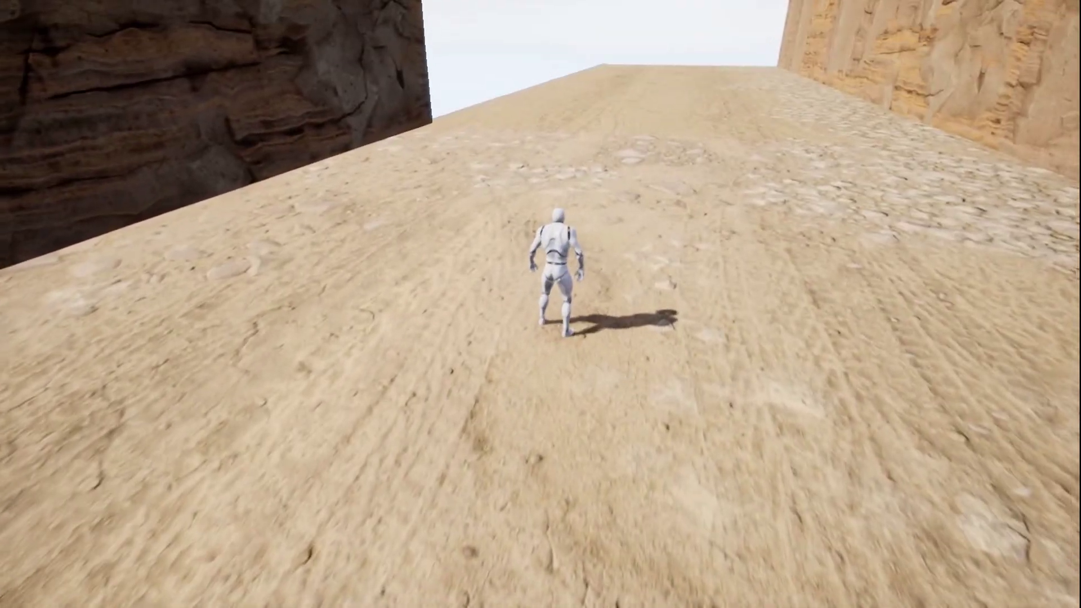
{"action": "key", "text": "d"}
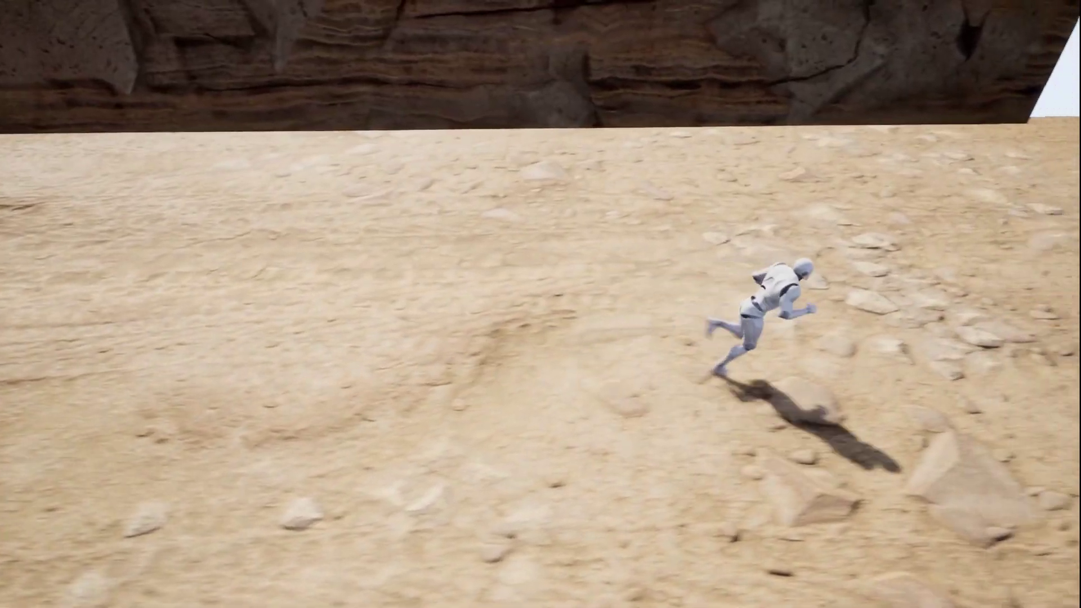
{"action": "key", "text": "a"}
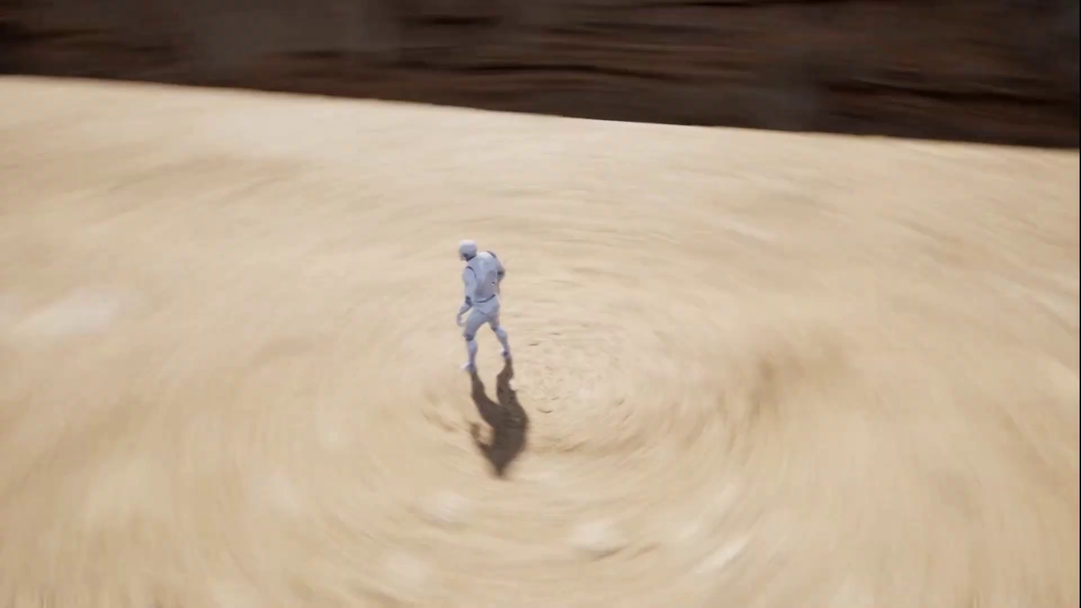
{"action": "key", "text": "Escape"}
Step: Turn on Enable Camera Rotation Lag for the CameraBoom with Camera Rotation Lag Speed 2, and launch the road_to_gorge level in full screen
{"action": "key", "text": "F11"}
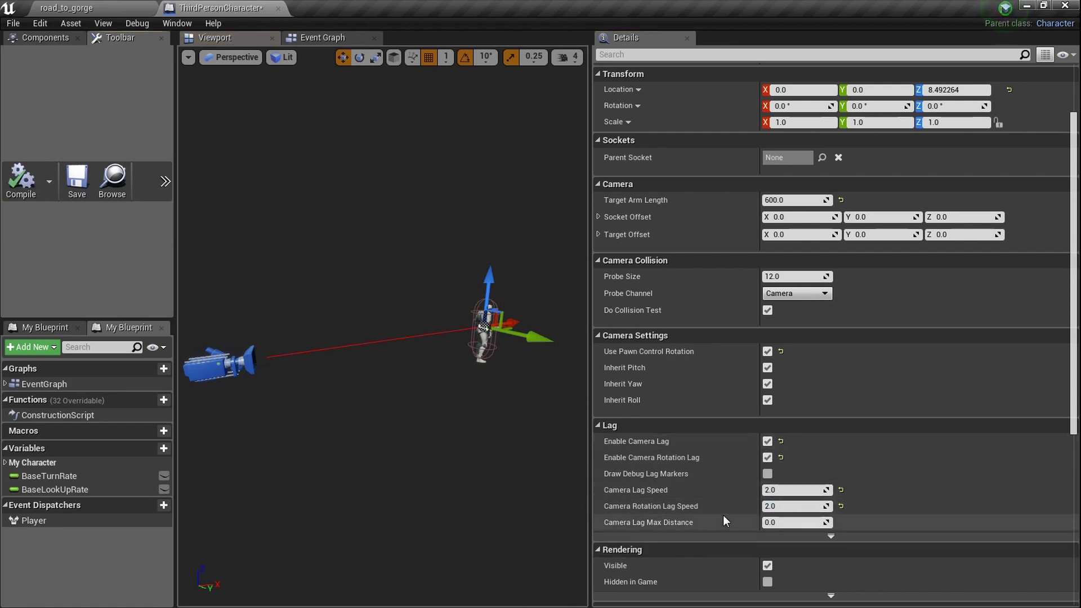
{"action": "left_click", "coordinate": [56, 13]}
{"action": "key", "text": "F11"}
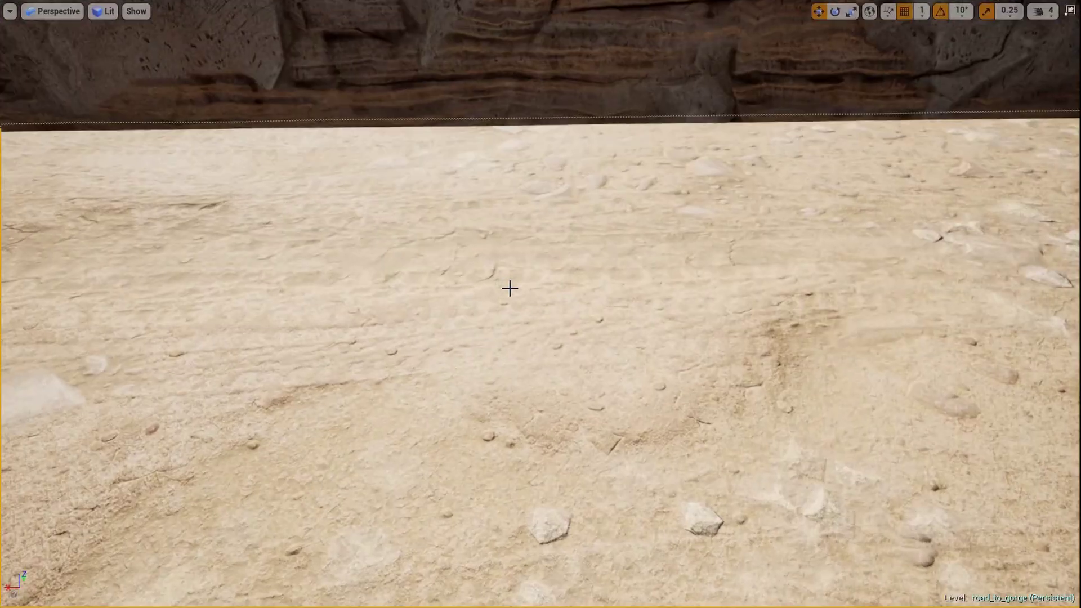
{"action": "key", "text": "alt+p"}
{"action": "left_click", "coordinate": [510, 287]}
Step: Play-test the camera rotation lag at speed 2 by swinging the view around the character and running, then stop playing
{"action": "mouse_move", "coordinate": [540, 304]}
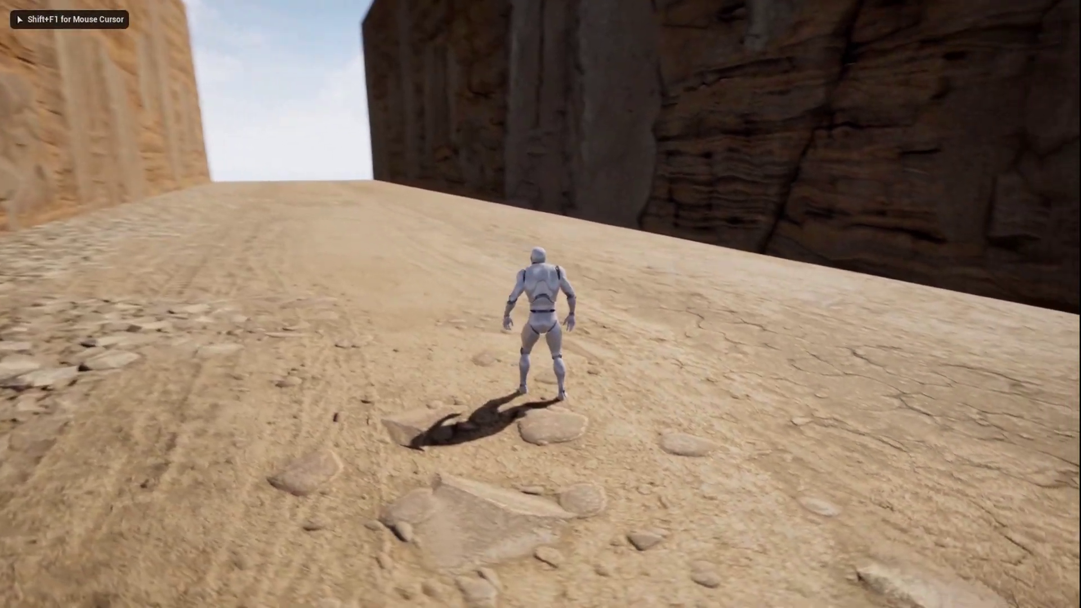
{"action": "key", "text": "w"}
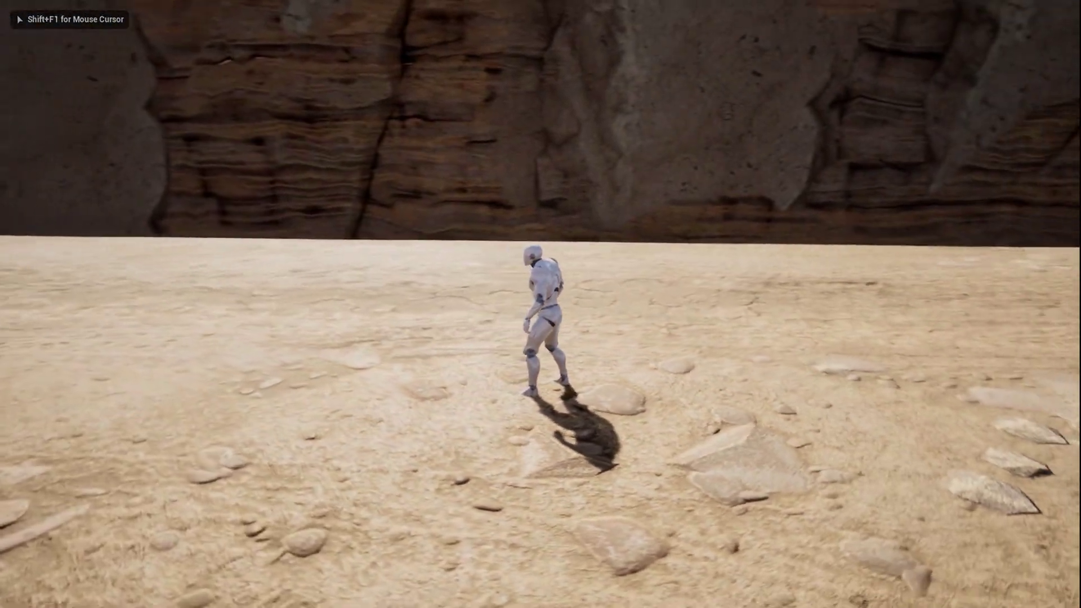
{"action": "key", "text": "w"}
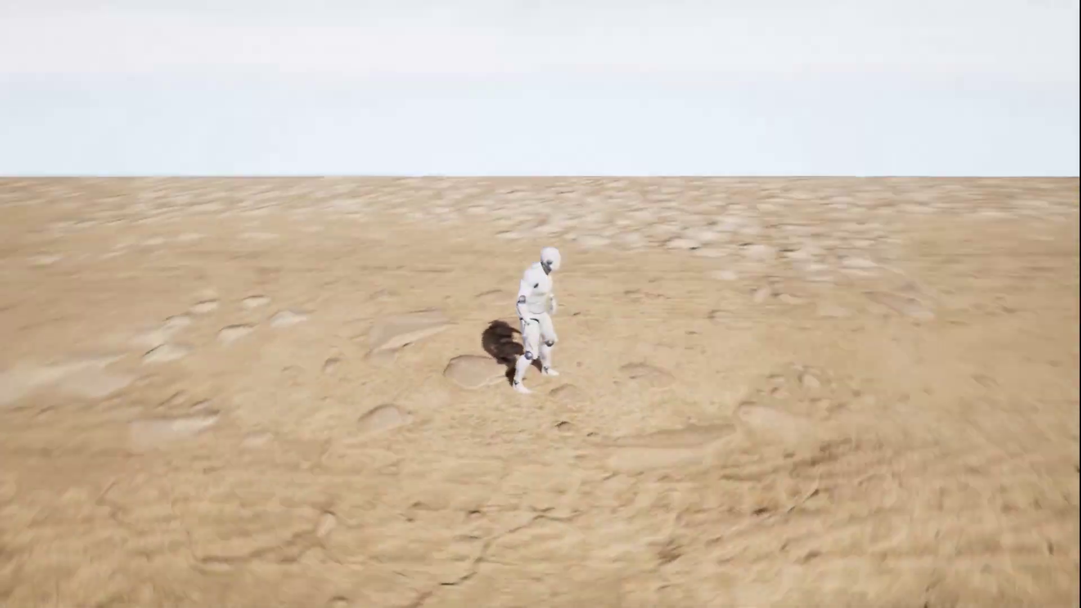
{"action": "key", "text": "w"}
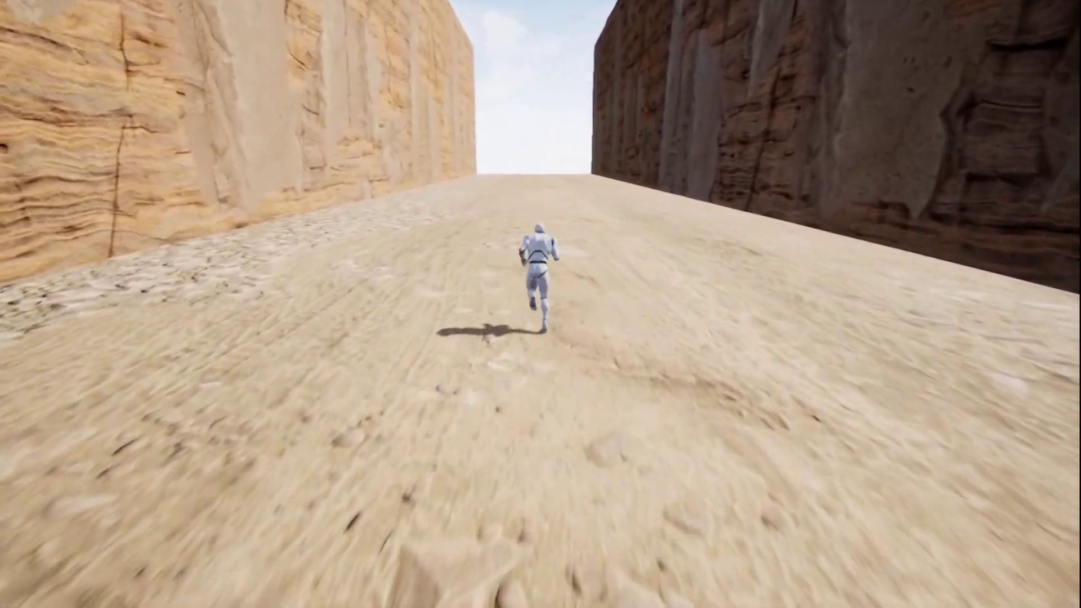
{"action": "key", "text": "a"}
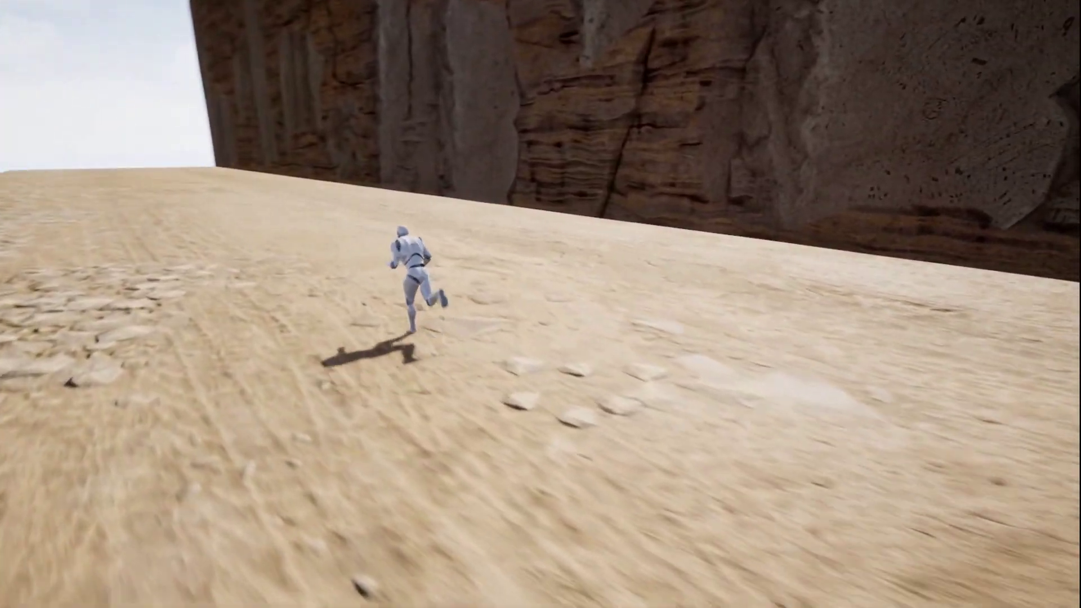
{"action": "key", "text": "Escape"}
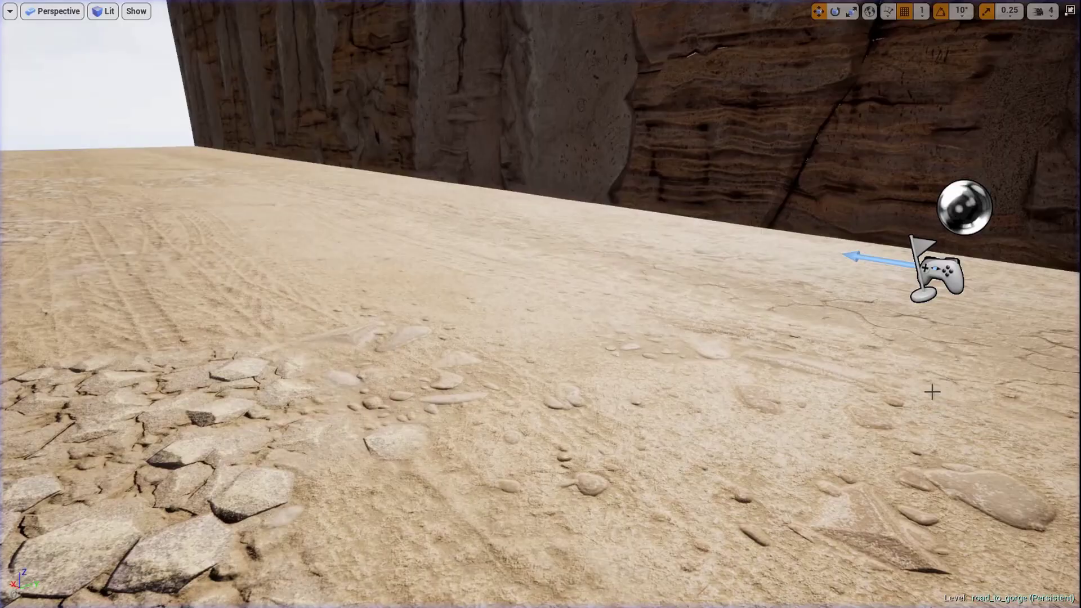
Step: Set the CameraBoom's Camera Lag Speed and Camera Rotation Lag Speed to 5, and launch the road_to_gorge level in full screen
{"action": "key", "text": "F11"}
{"action": "left_click", "coordinate": [222, 7]}
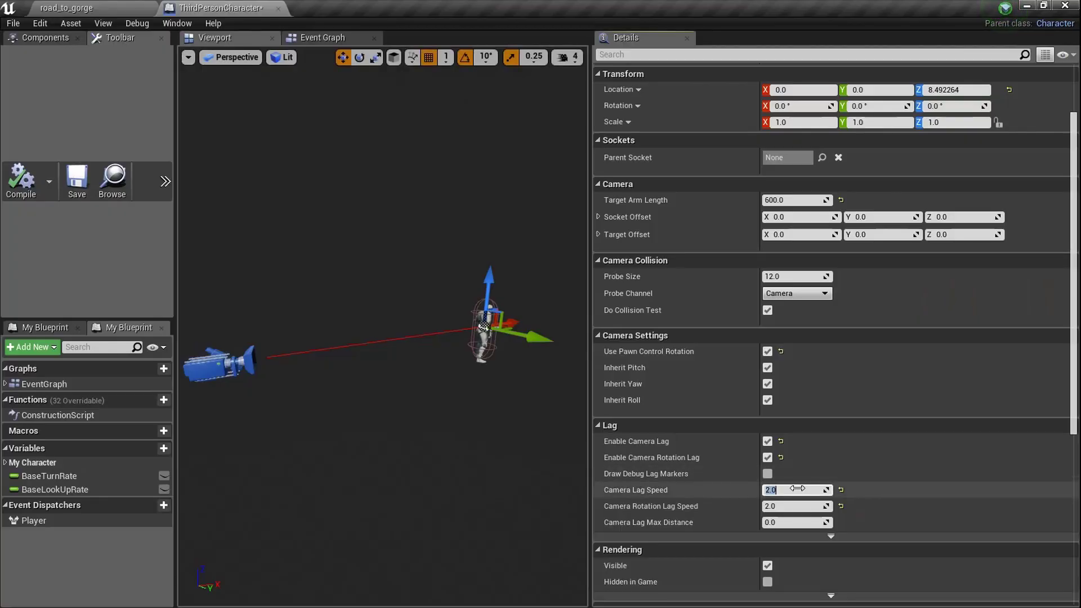
{"action": "left_click", "coordinate": [66, 6]}
{"action": "left_click", "coordinate": [349, 169]}
{"action": "key", "text": "F11"}
{"action": "key", "text": "alt+p"}
{"action": "left_click", "coordinate": [408, 205]}
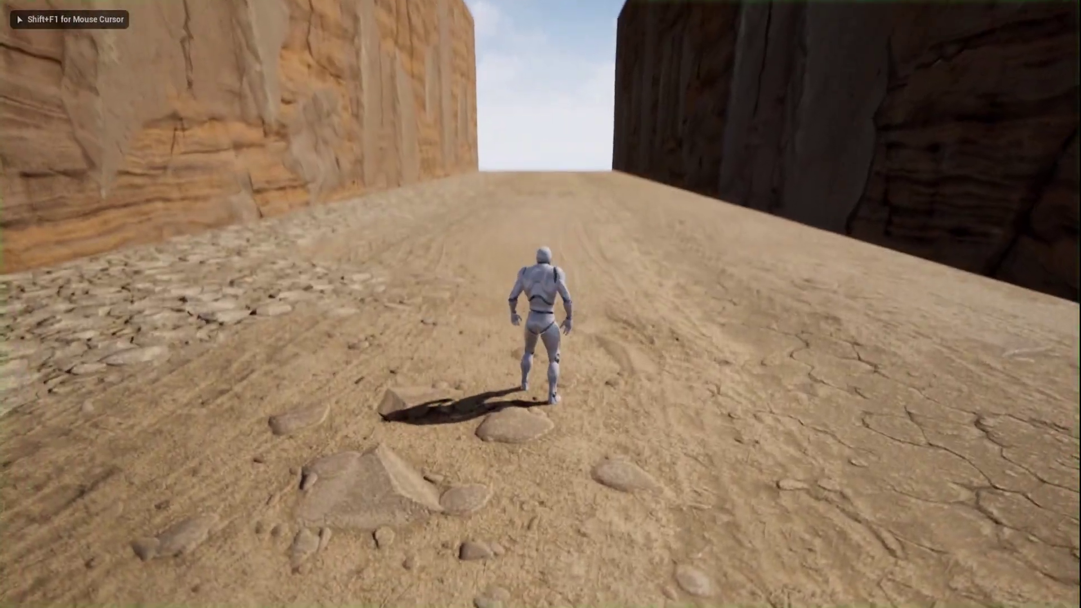
Step: Play-test both camera lags at speed 5, running forward and sideways while orbiting the view
{"action": "key", "text": "w"}
{"action": "key", "text": "d"}
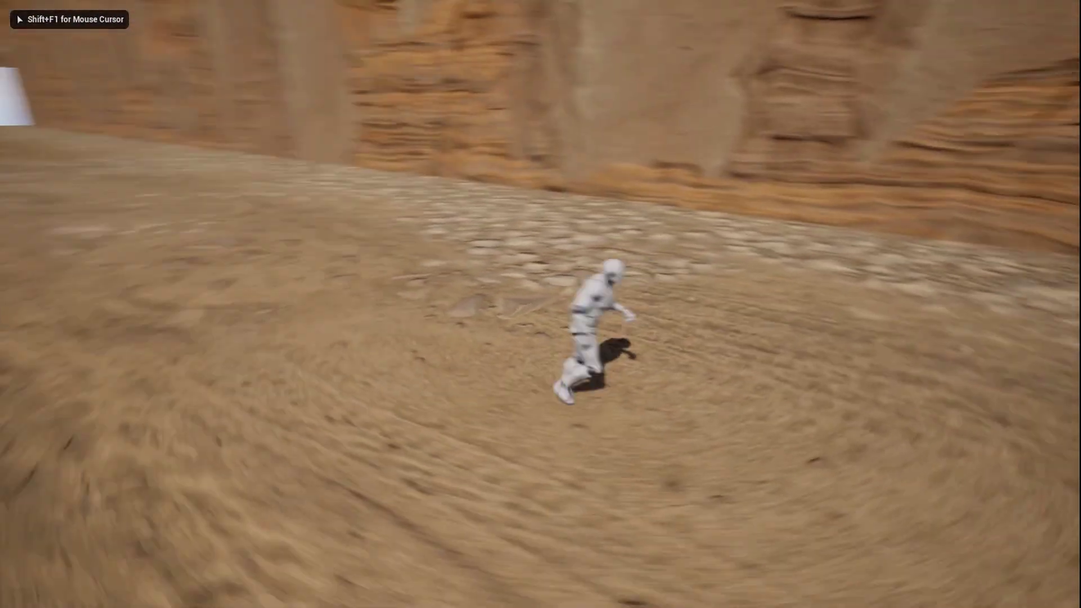
{"action": "key", "text": "w"}
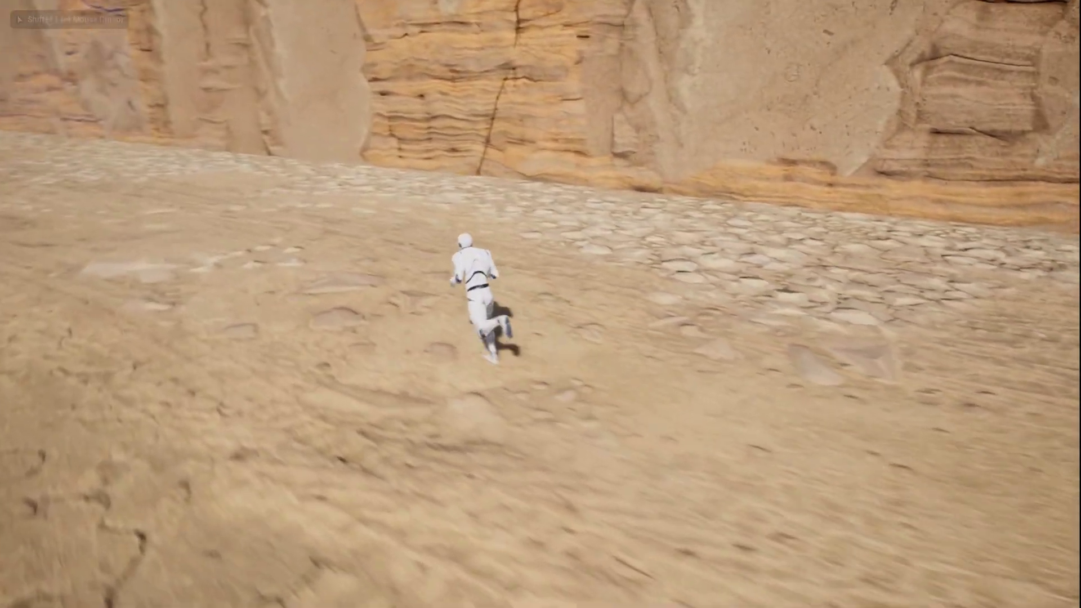
{"action": "key", "text": "a"}
{"action": "key", "text": "w"}
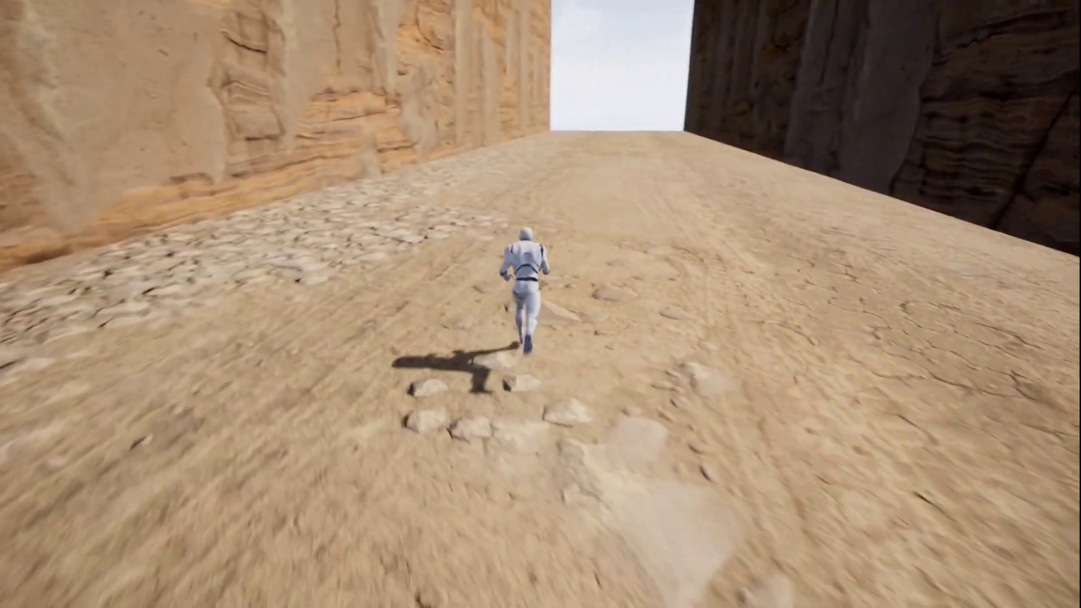
{"action": "key", "text": "w"}
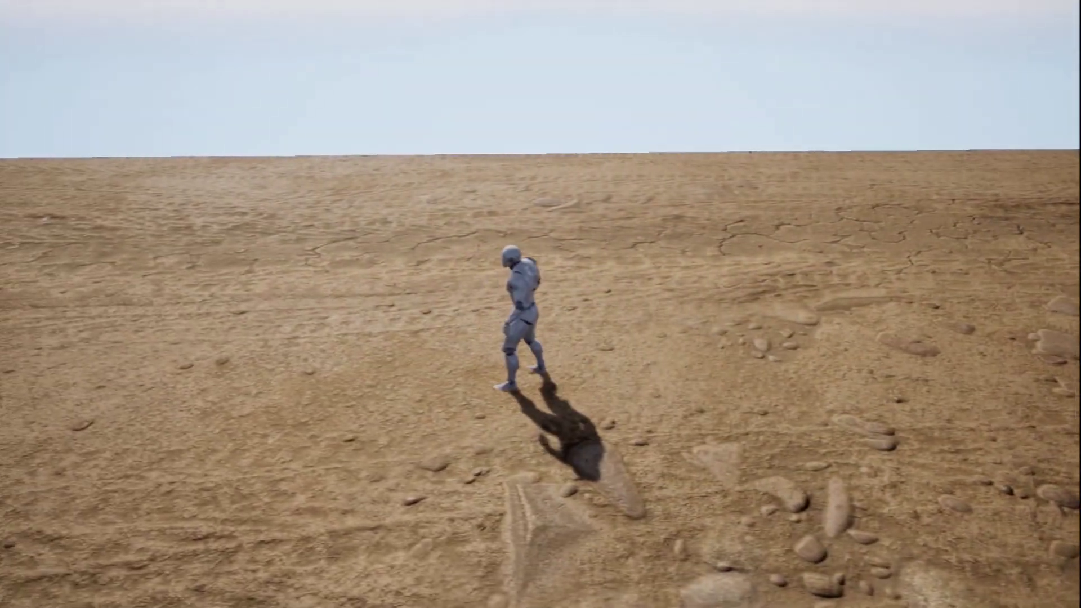
{"action": "key", "text": "a"}
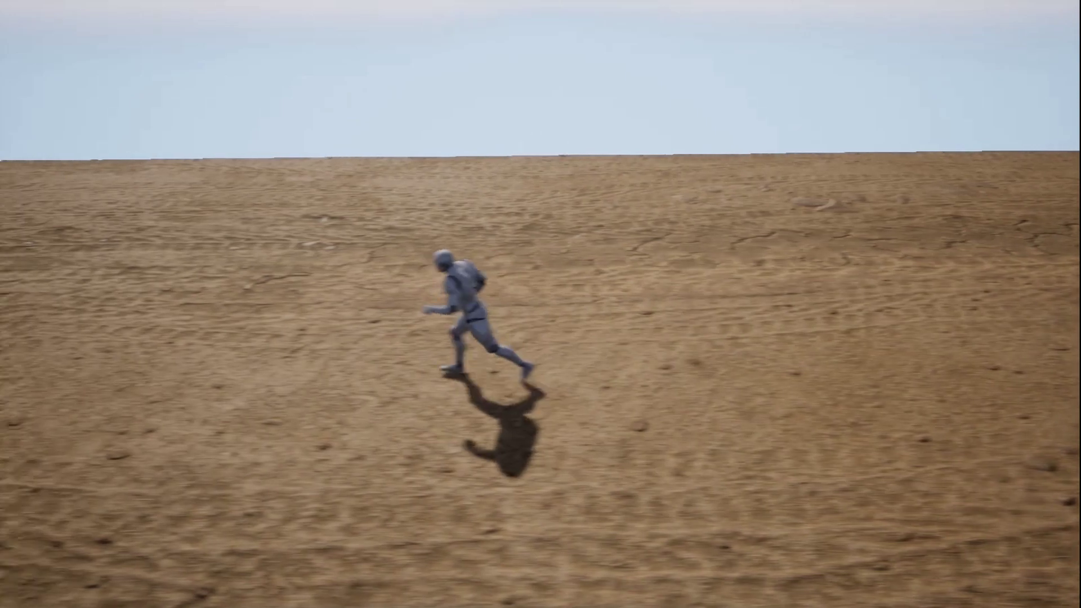
{"action": "key", "text": "a"}
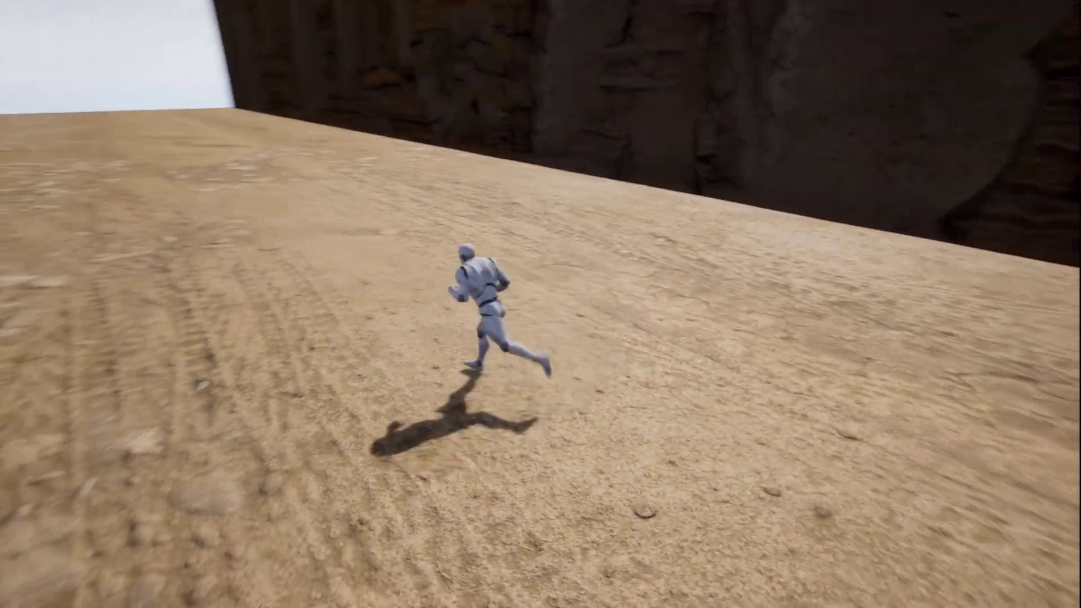
{"action": "key", "text": "w"}
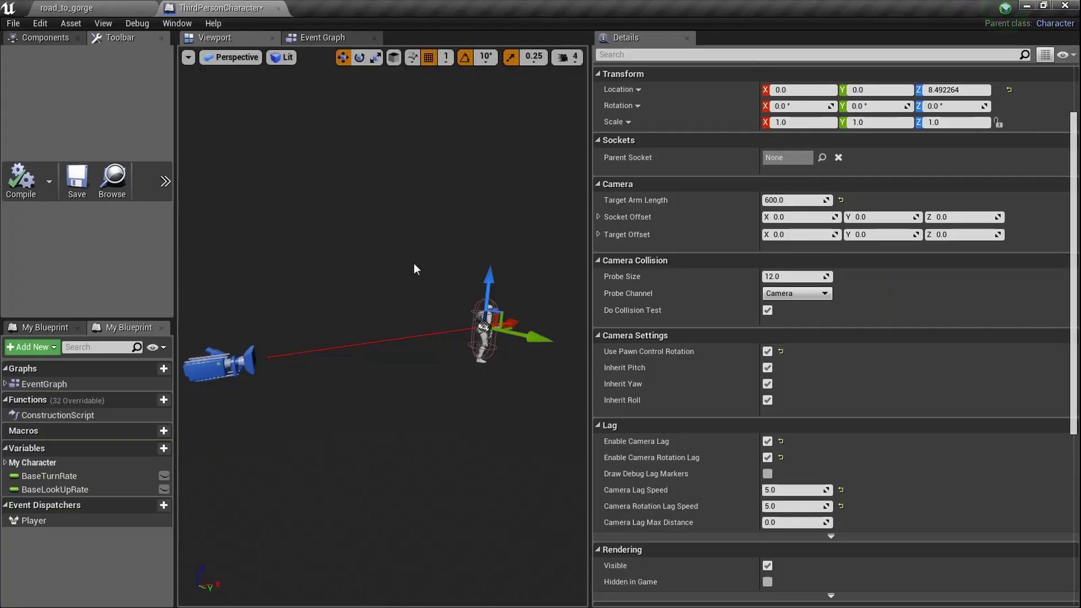
Step: Turn off Inherit Yaw and Inherit Pitch in the CameraBoom's Camera Settings
{"action": "scroll", "coordinate": [780, 458], "scroll_direction": "down", "scroll_amount": 3}
{"action": "scroll", "coordinate": [780, 458], "scroll_direction": "up", "scroll_amount": 2}
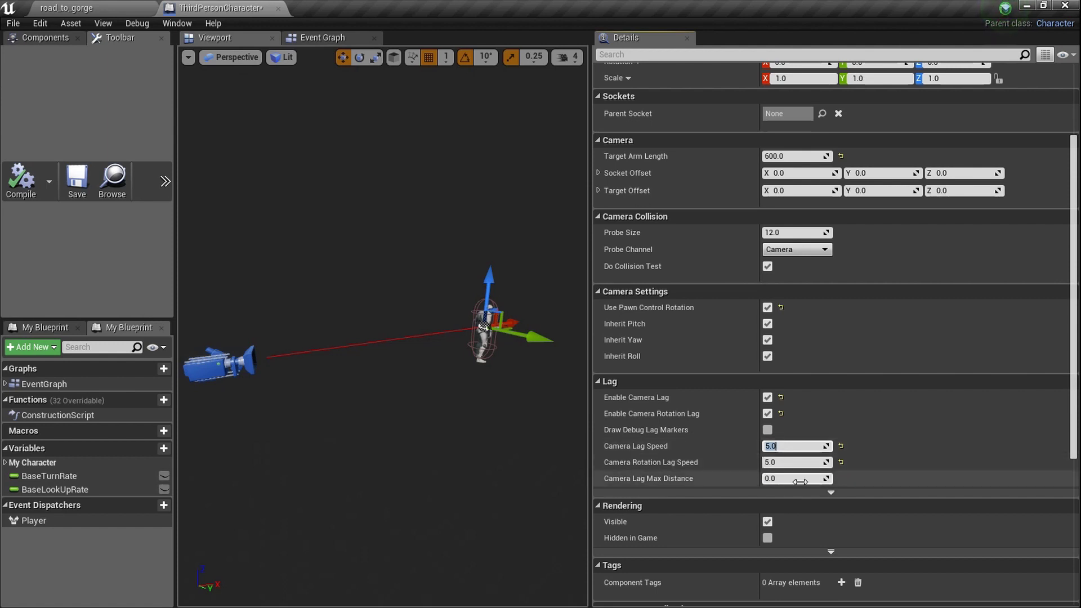
{"action": "scroll", "coordinate": [780, 478], "scroll_direction": "up", "scroll_amount": 4}
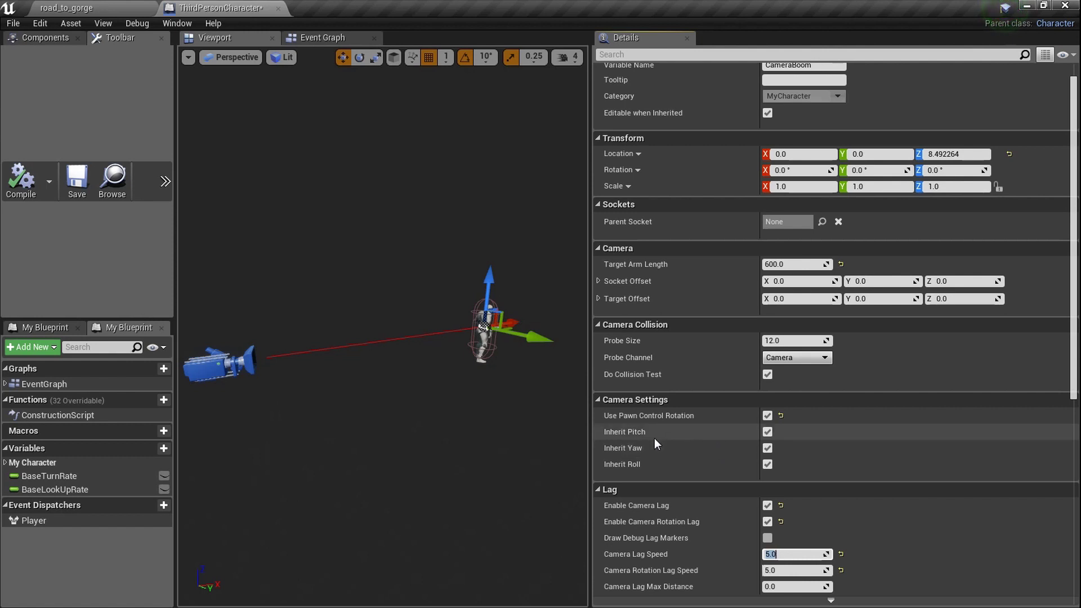
{"action": "left_click", "coordinate": [767, 448]}
{"action": "left_click", "coordinate": [766, 432]}
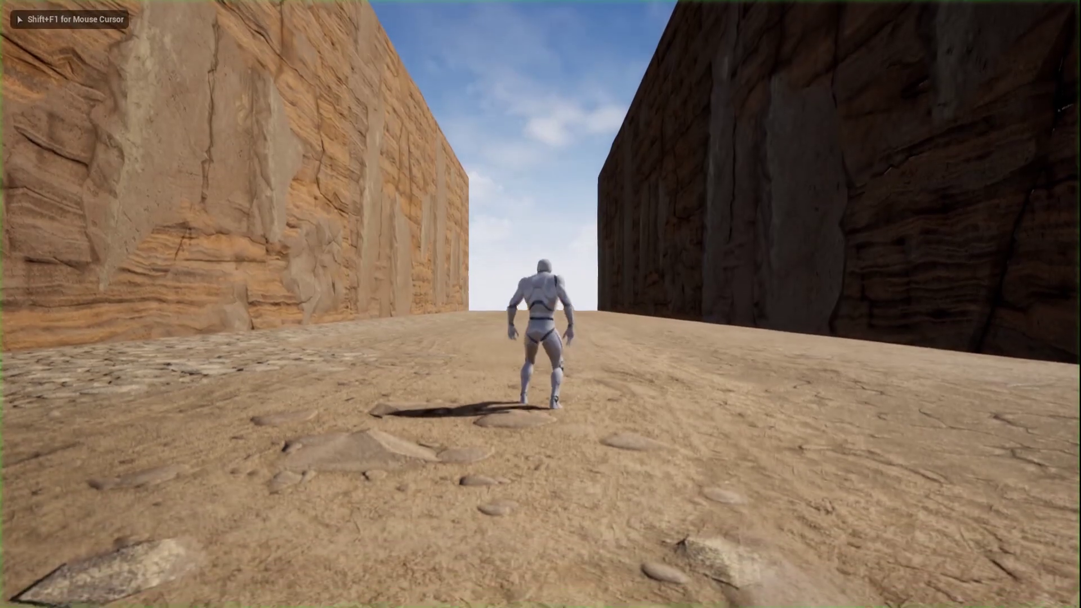
Step: Play-test the camera with Inherit Yaw and Inherit Pitch off, running forward, sideways and back toward the camera, then stop playing
{"action": "key", "text": "w"}
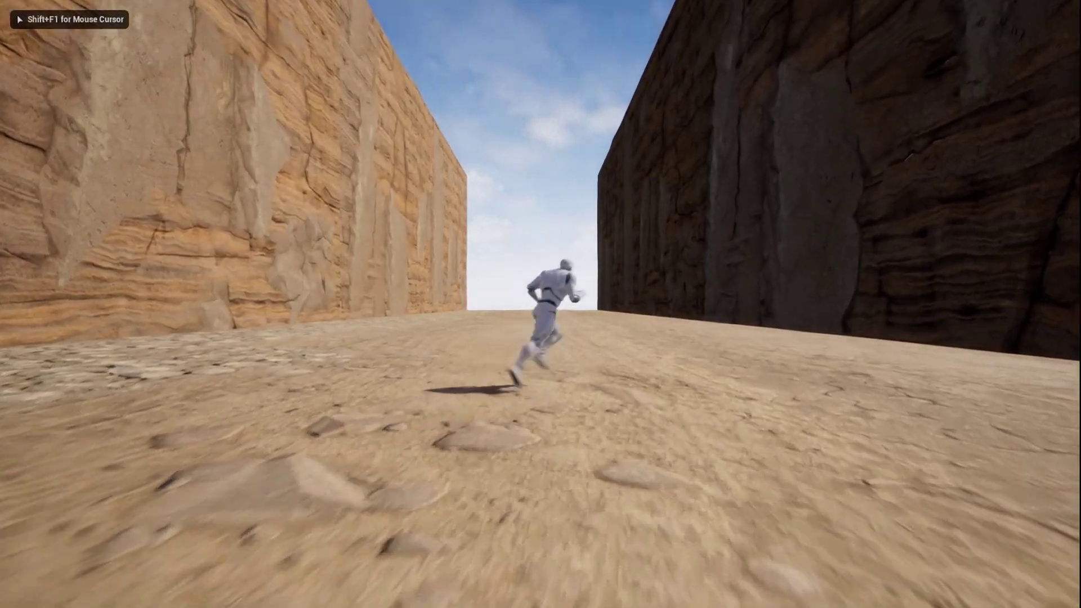
{"action": "key", "text": "a"}
{"action": "key", "text": "d"}
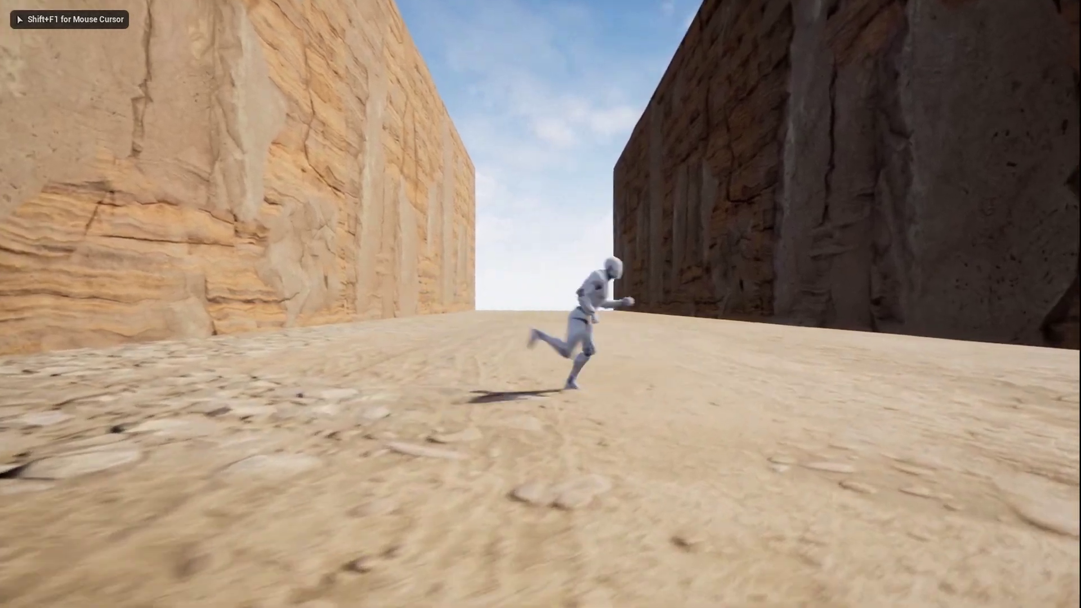
{"action": "key", "text": "w"}
{"action": "key", "text": "w"}
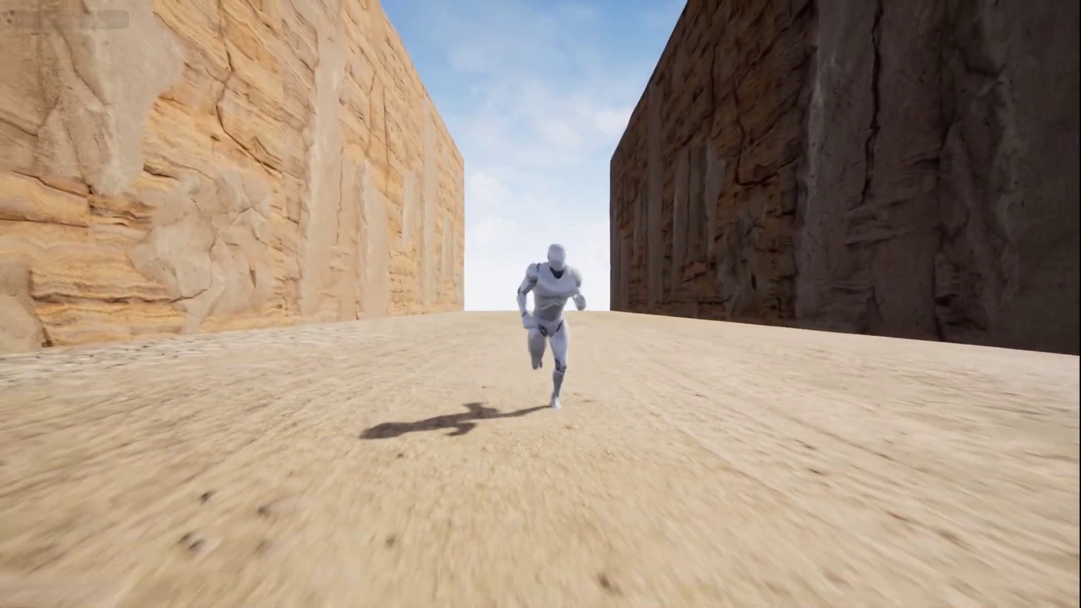
{"action": "key", "text": "a"}
{"action": "key", "text": "d"}
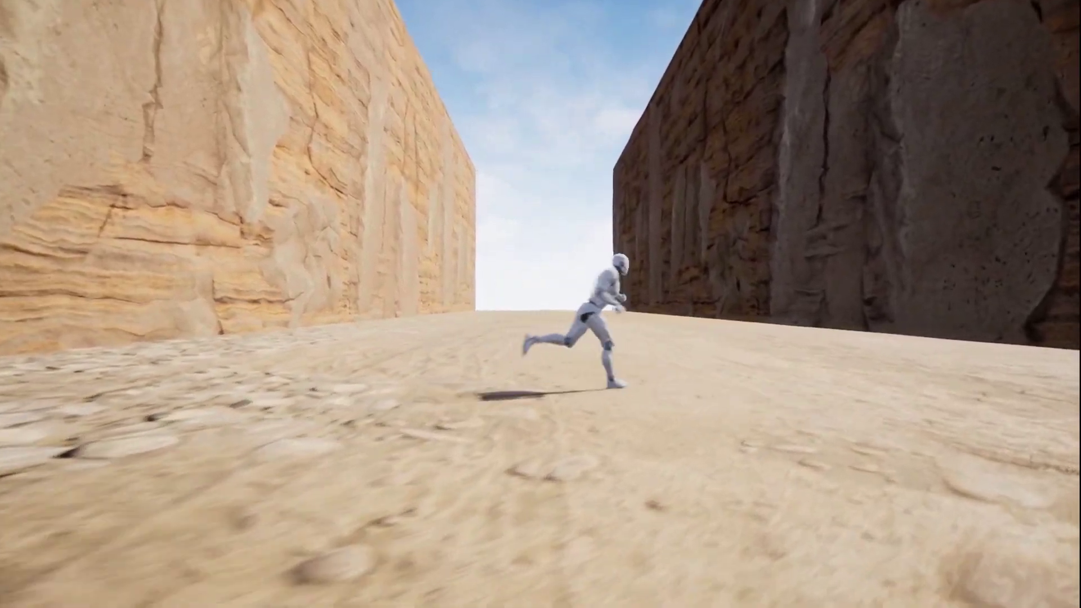
{"action": "key", "text": "F11"}
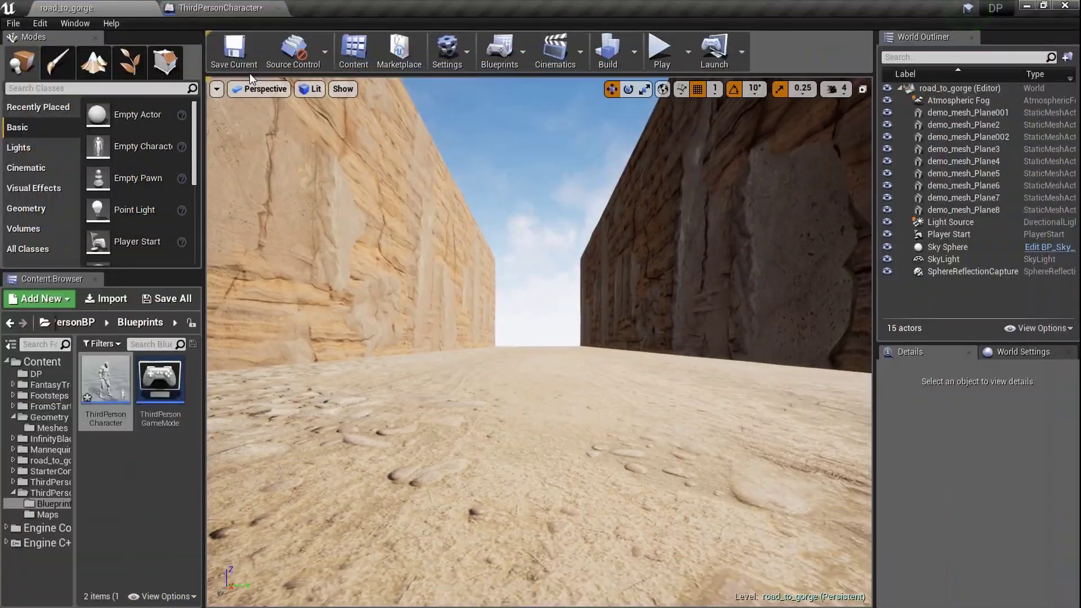
Step: Turn Inherit Yaw back on for the CameraBoom, and launch the road_to_gorge level in full screen
{"action": "left_click", "coordinate": [250, 7]}
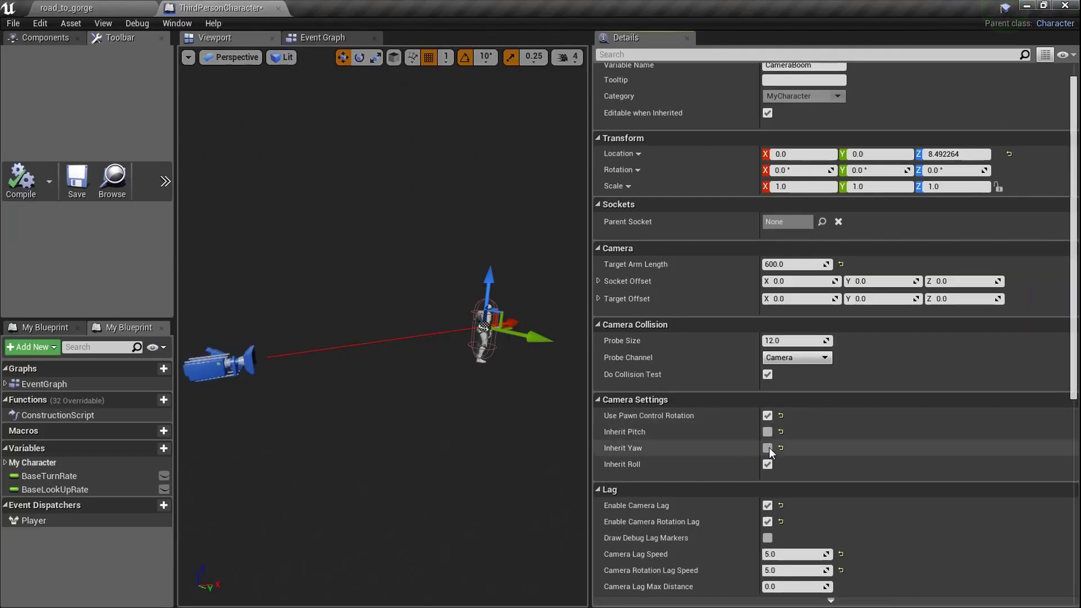
{"action": "left_click", "coordinate": [67, 8]}
{"action": "left_click", "coordinate": [655, 323]}
{"action": "key", "text": "F11"}
{"action": "key", "text": "alt+p"}
{"action": "left_click", "coordinate": [655, 323]}
Step: Play-test the camera with Inherit Yaw on and Inherit Pitch off, running forward and sideways while turning the view, then stop playing
{"action": "key", "text": "w"}
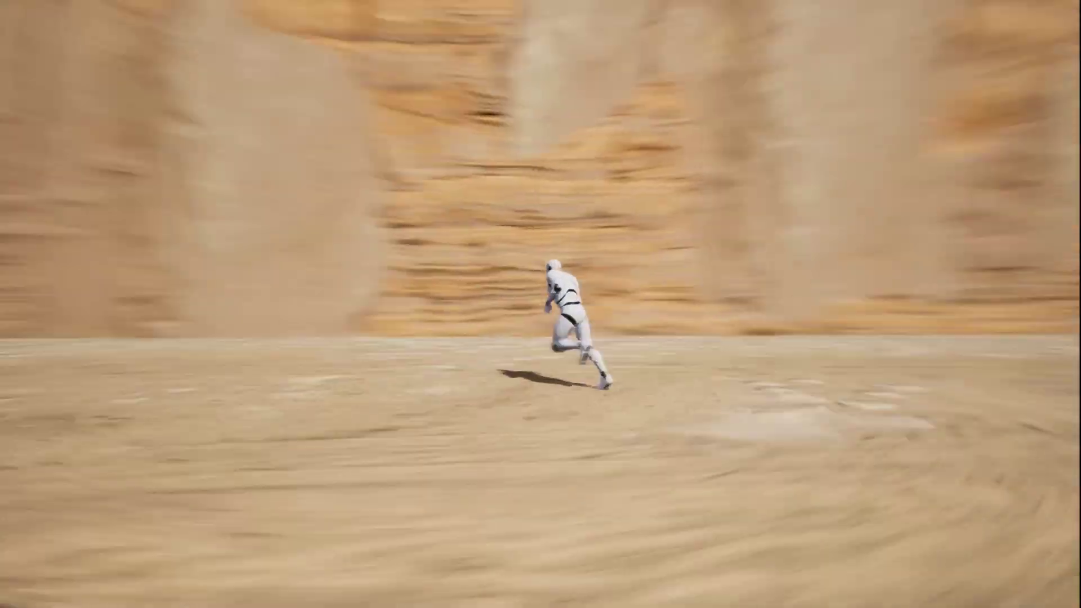
{"action": "key", "text": "d"}
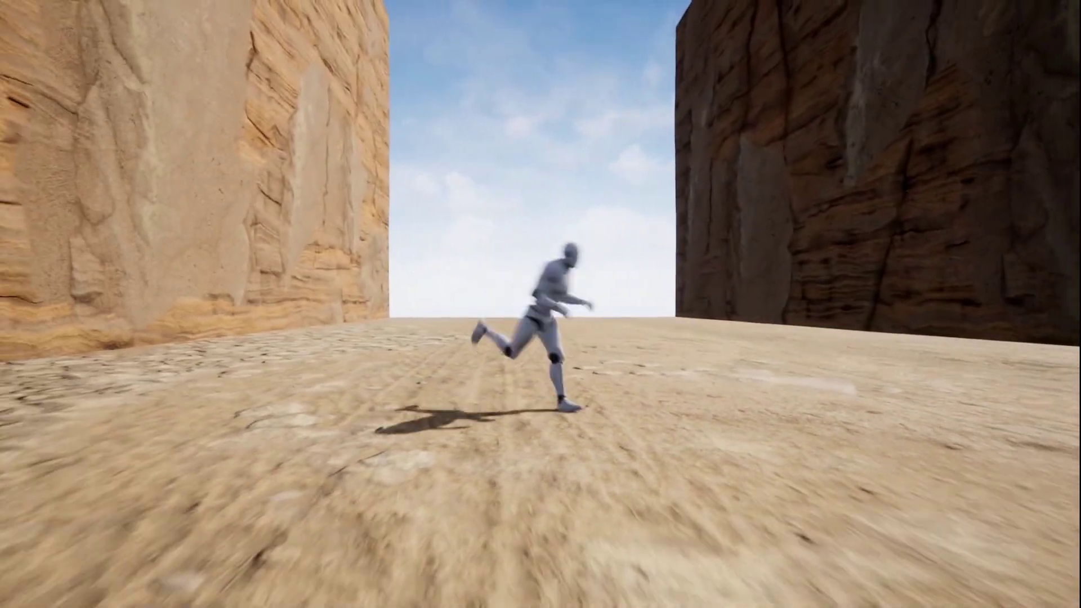
{"action": "key", "text": "a"}
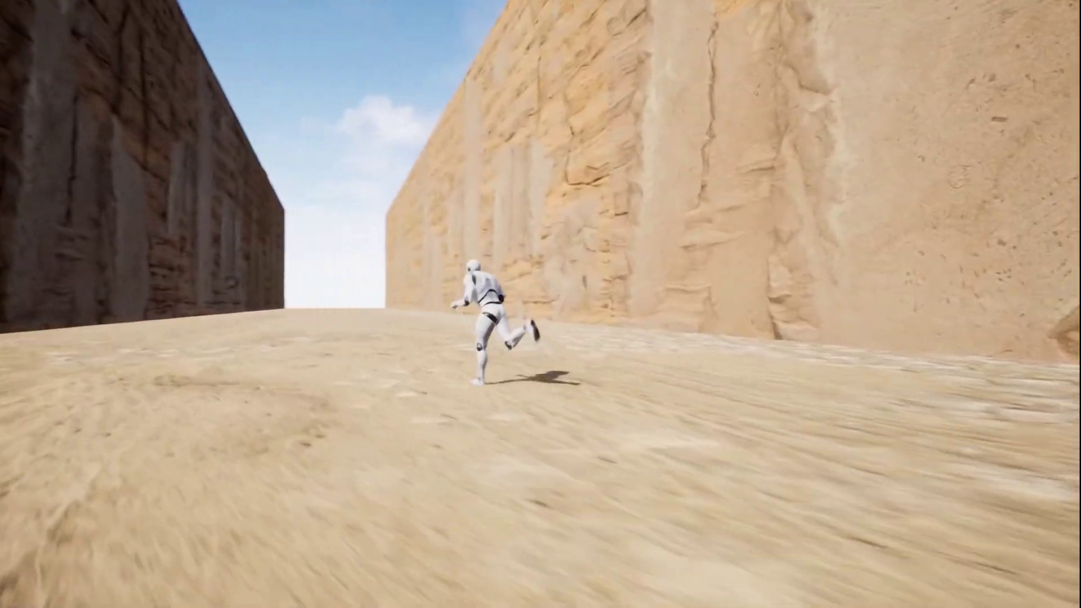
{"action": "key", "text": "Escape"}
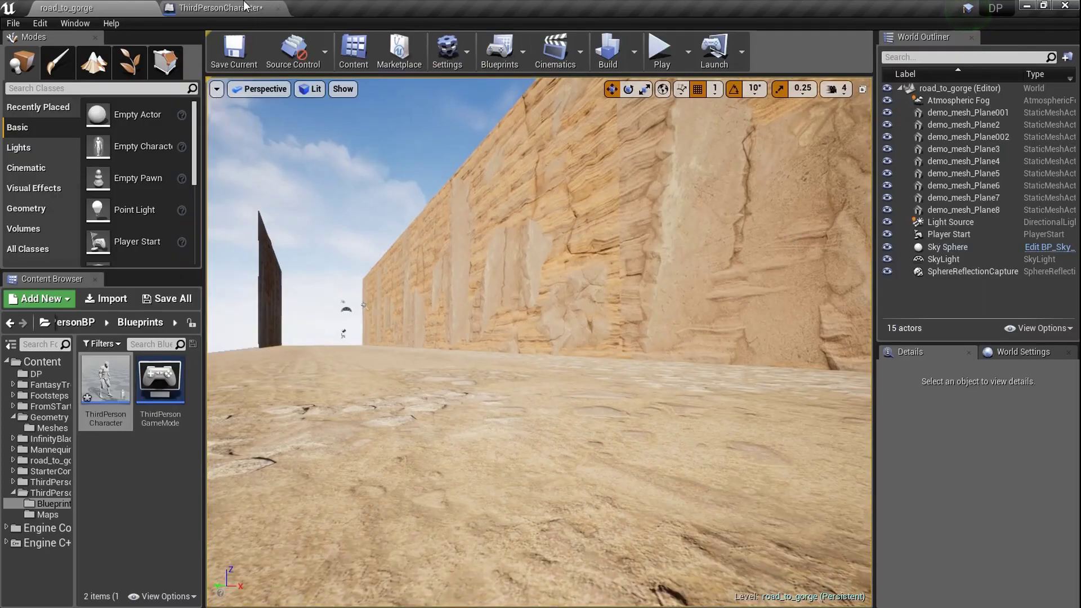
Step: Turn Inherit Pitch on and Inherit Yaw off for the CameraBoom, compile the blueprint, and launch the road_to_gorge level in full screen
{"action": "left_click", "coordinate": [244, 6]}
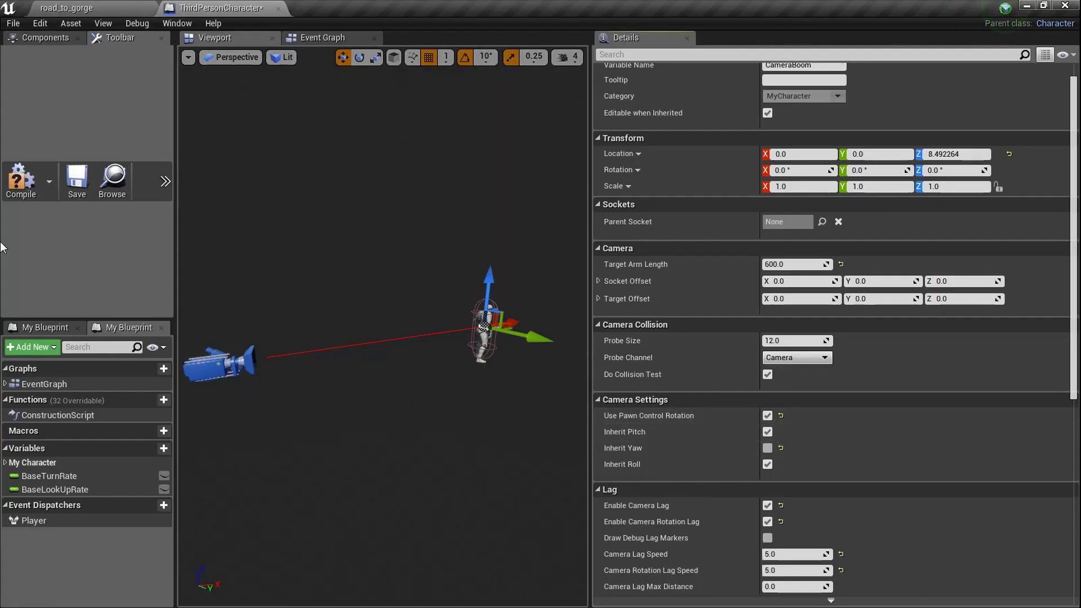
{"action": "left_click", "coordinate": [24, 190]}
{"action": "left_click", "coordinate": [66, 8]}
{"action": "left_click", "coordinate": [454, 299]}
{"action": "key", "text": "F11"}
{"action": "key", "text": "alt+p"}
{"action": "left_click", "coordinate": [458, 288]}
Step: Play-test the camera with only Inherit Yaw off, tilting the view up and down while running forward, then stop playing
{"action": "key", "text": "w"}
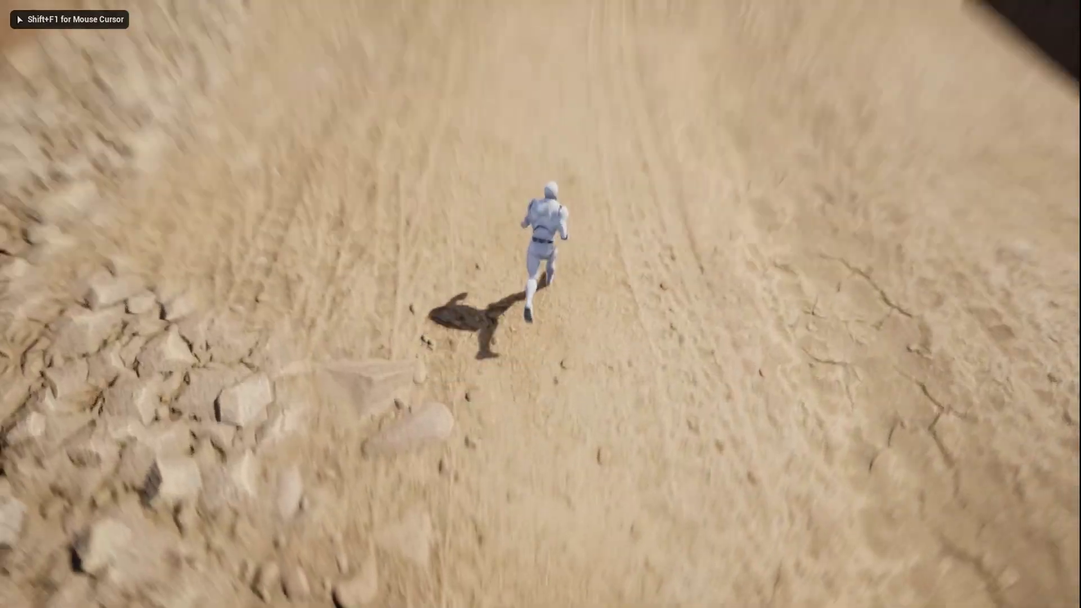
{"action": "key", "text": "Escape"}
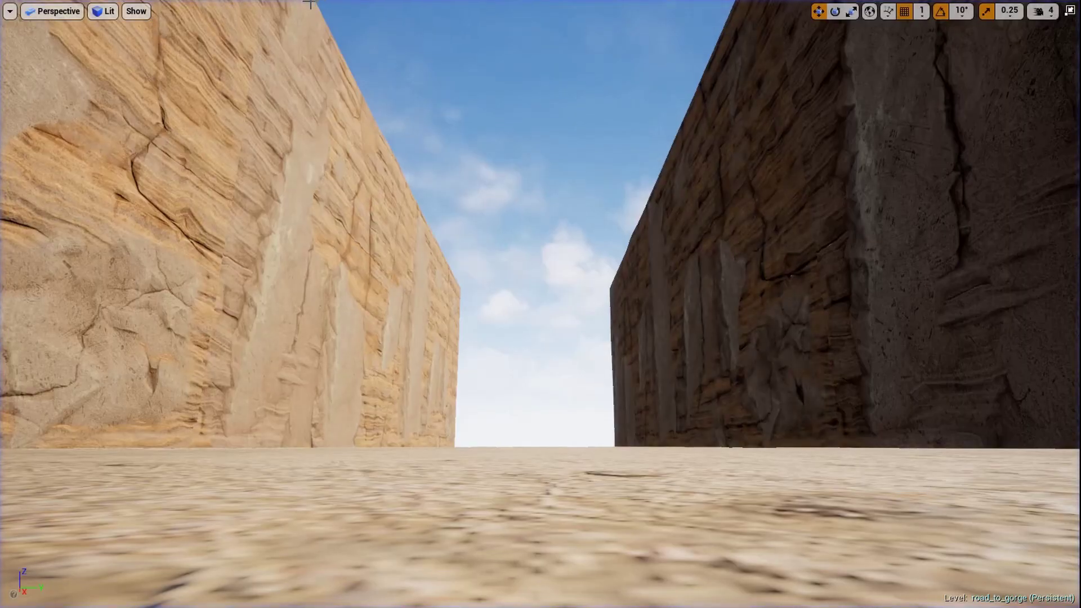
{"action": "key", "text": "F11"}
Step: Turn off Inherit Roll in the CameraBoom's Camera Settings, and launch the road_to_gorge level in full screen
{"action": "left_click", "coordinate": [225, 8]}
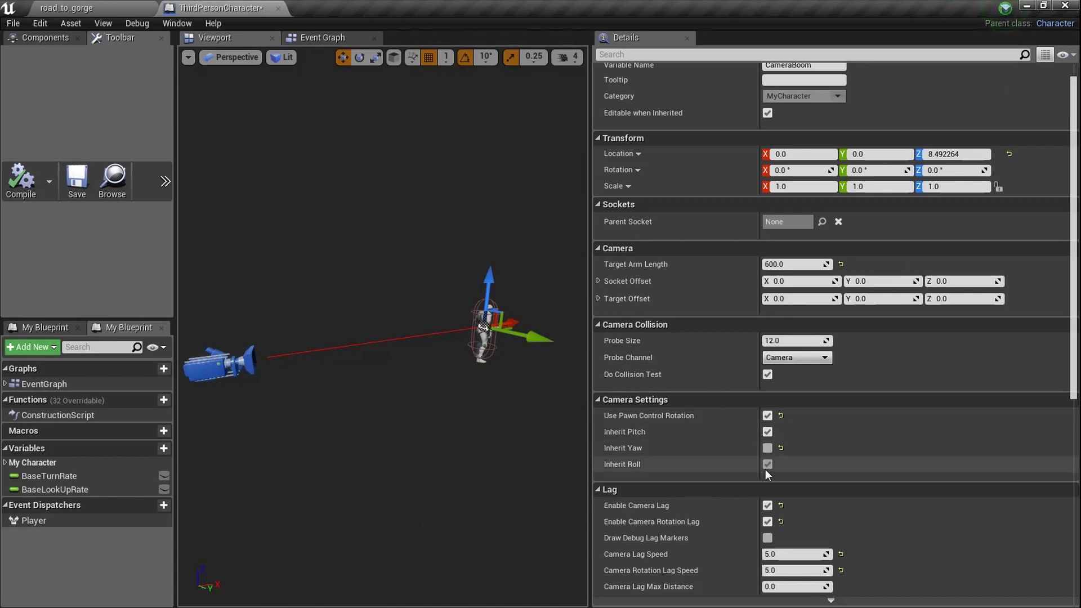
{"action": "left_click", "coordinate": [66, 8]}
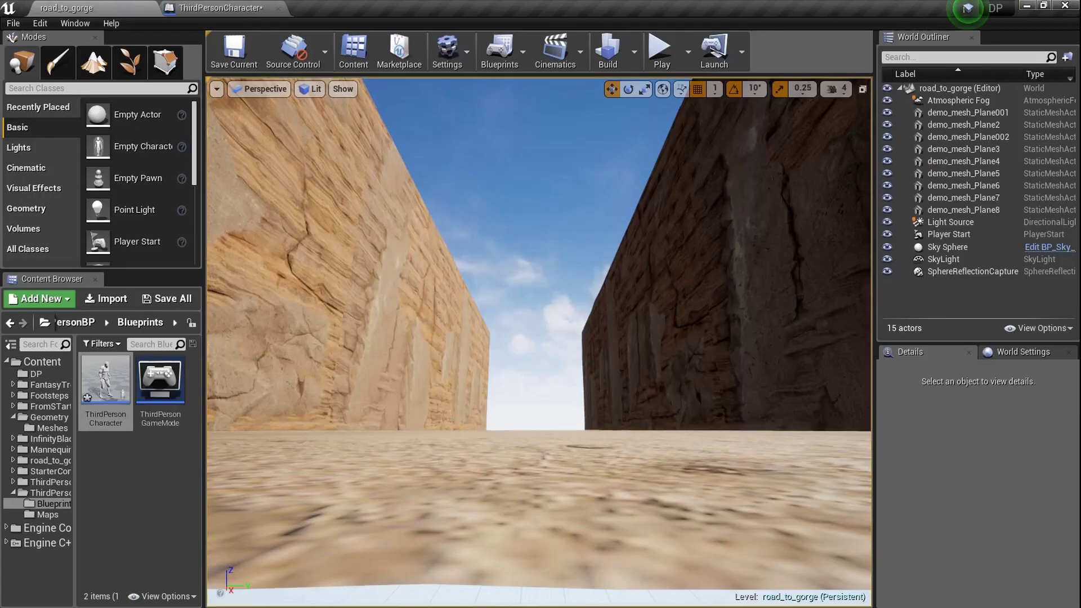
{"action": "key", "text": "F11"}
{"action": "key", "text": "alt+p"}
Step: Play-test the camera with Inherit Roll and Inherit Yaw off, moving the character forward and sideways, then stop playing
{"action": "key", "text": "w"}
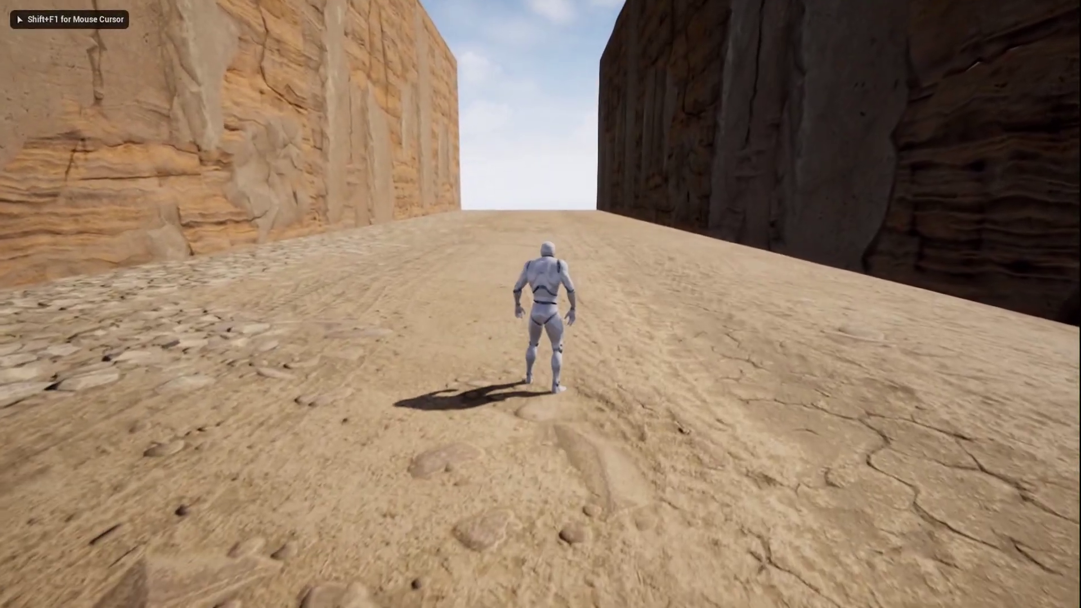
{"action": "key", "text": "d"}
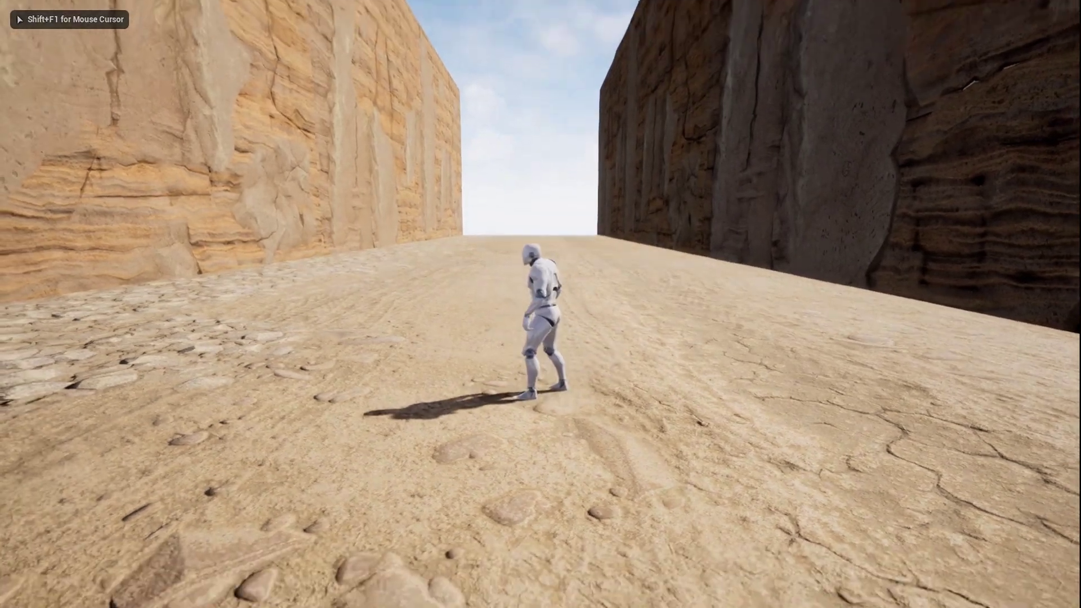
{"action": "key", "text": "Escape"}
{"action": "key", "text": "F11"}
Step: Recheck the CameraBoom's inherit options, and briefly play-test the road_to_gorge level again by running forward
{"action": "left_click", "coordinate": [221, 8]}
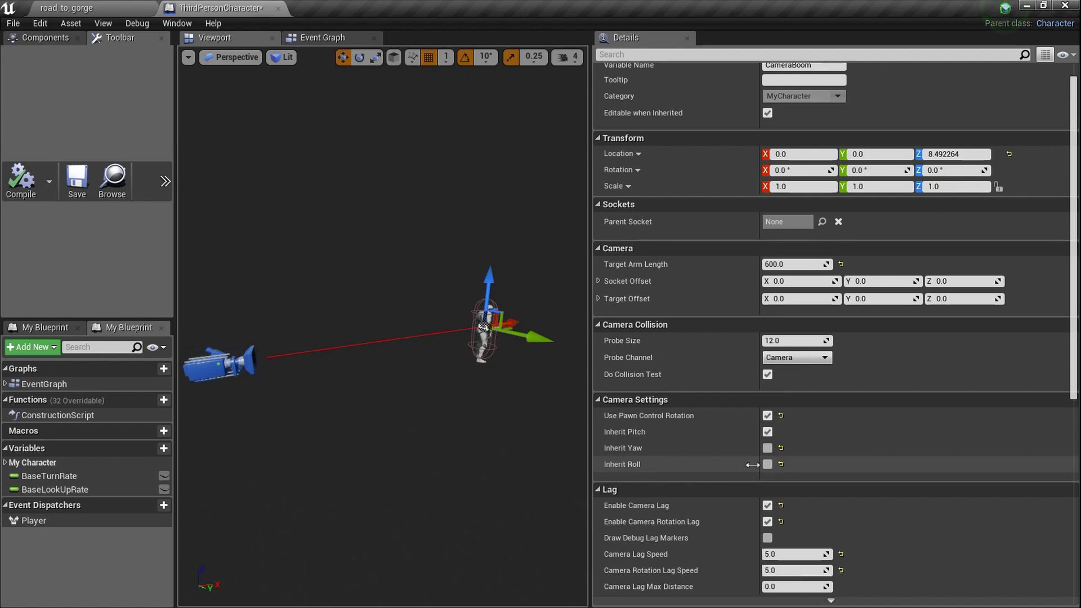
{"action": "left_click", "coordinate": [137, 7]}
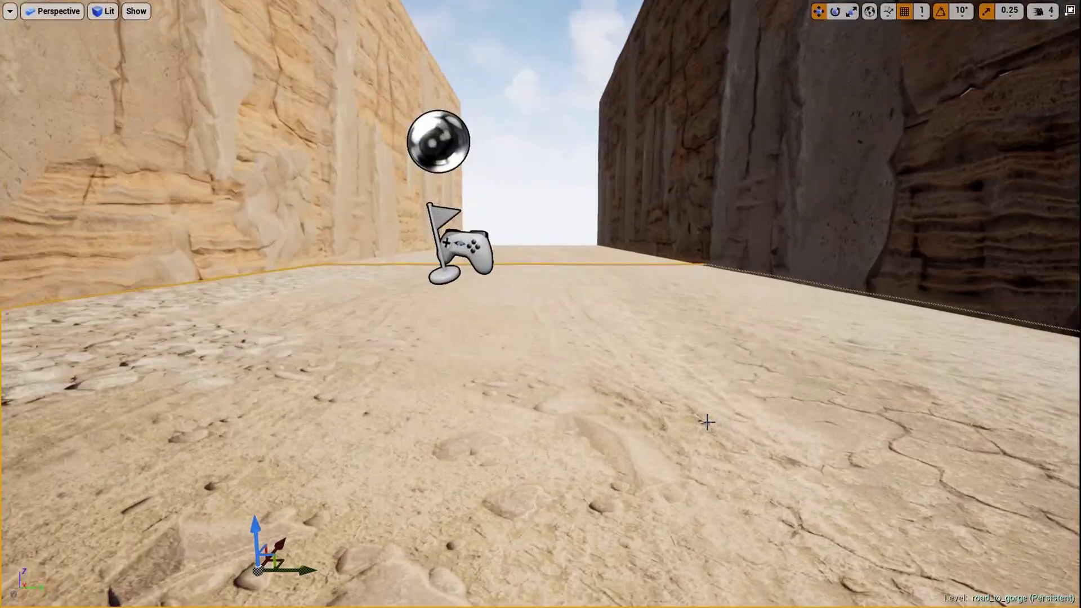
{"action": "key", "text": "alt+p"}
{"action": "key", "text": "w"}
{"action": "key", "text": "Escape"}
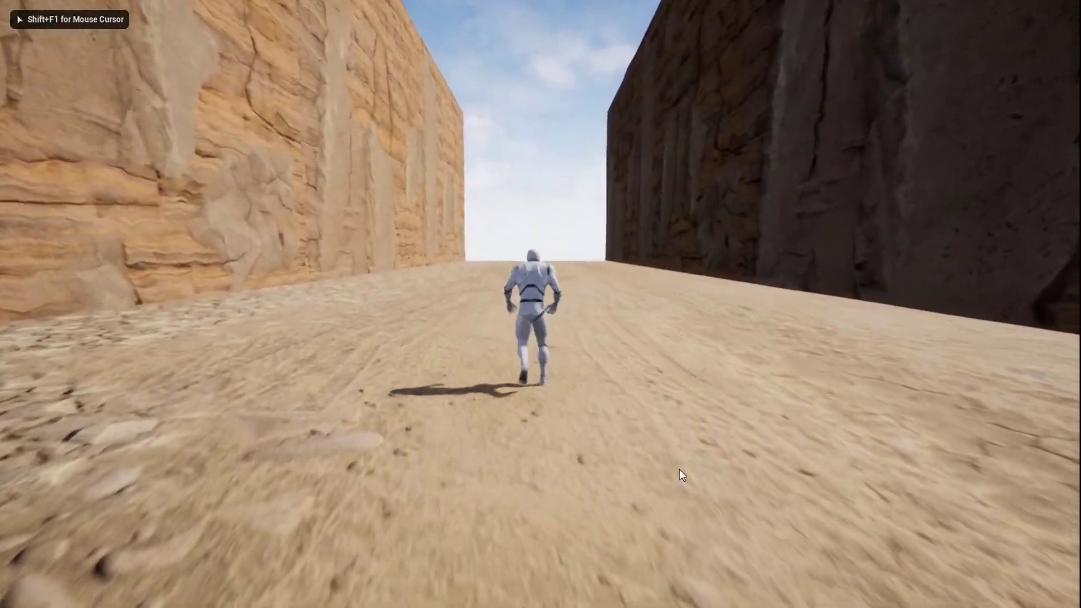
{"action": "key", "text": "F11"}
Step: Turn Inherit Yaw and Inherit Roll back on for the CameraBoom, and play-test the level, running forward while turning the view
{"action": "left_click", "coordinate": [220, 8]}
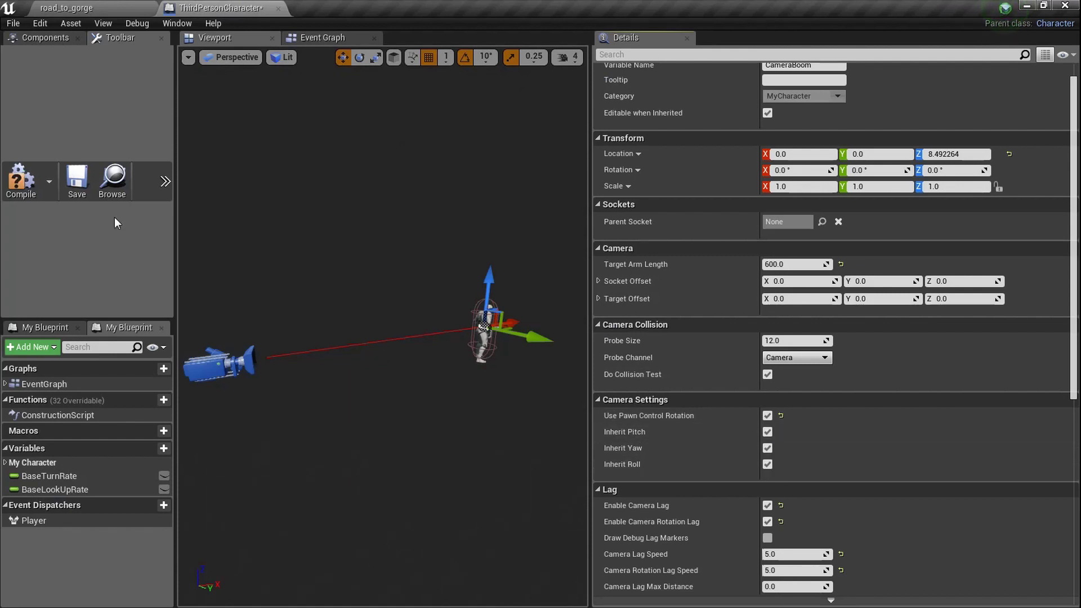
{"action": "left_click", "coordinate": [70, 6]}
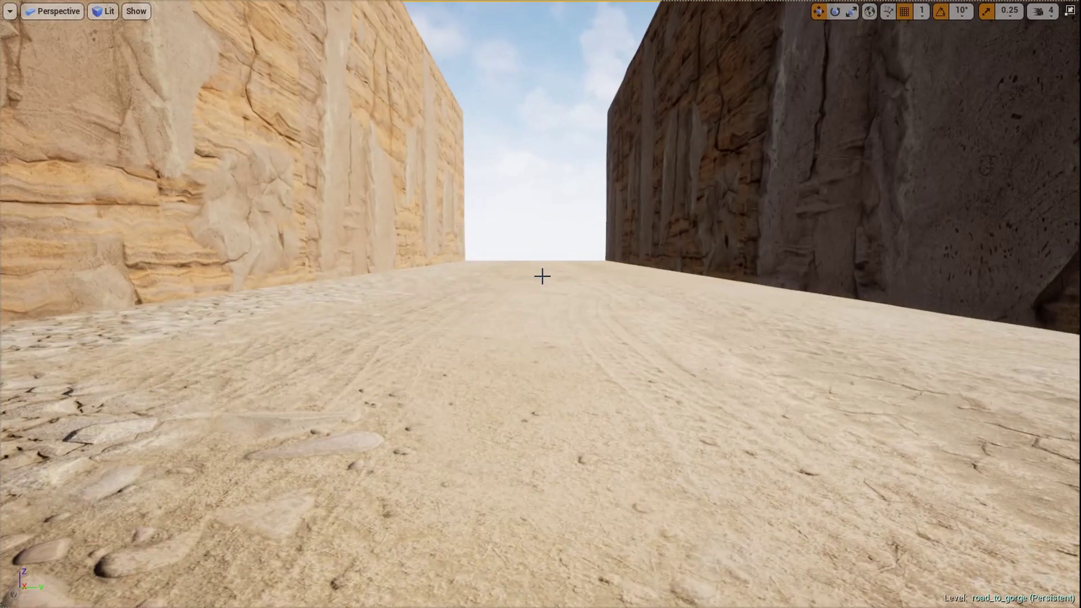
{"action": "key", "text": "alt+p"}
{"action": "key", "text": "w"}
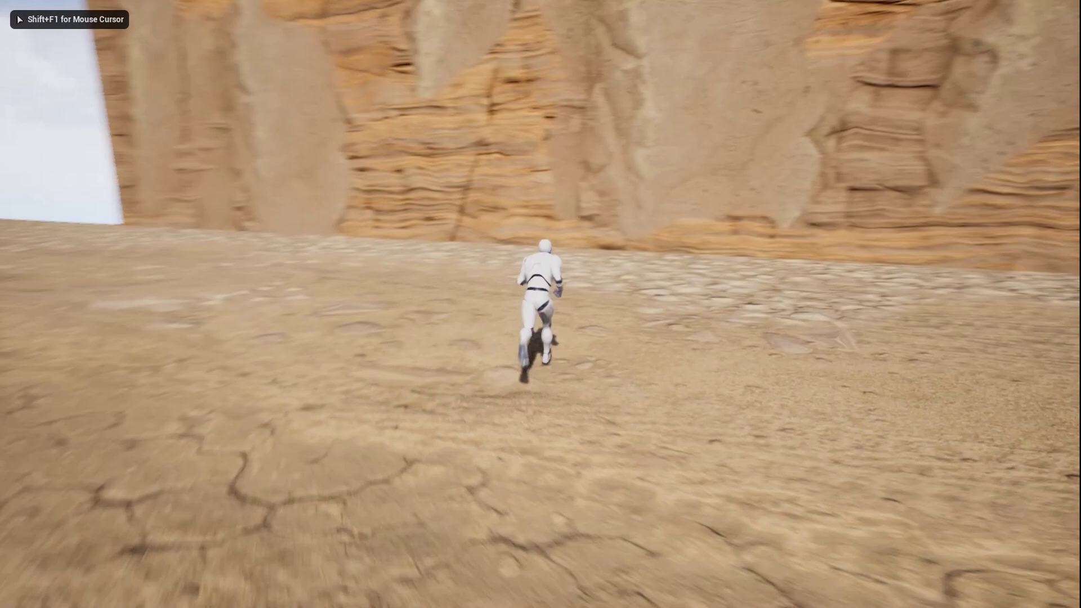